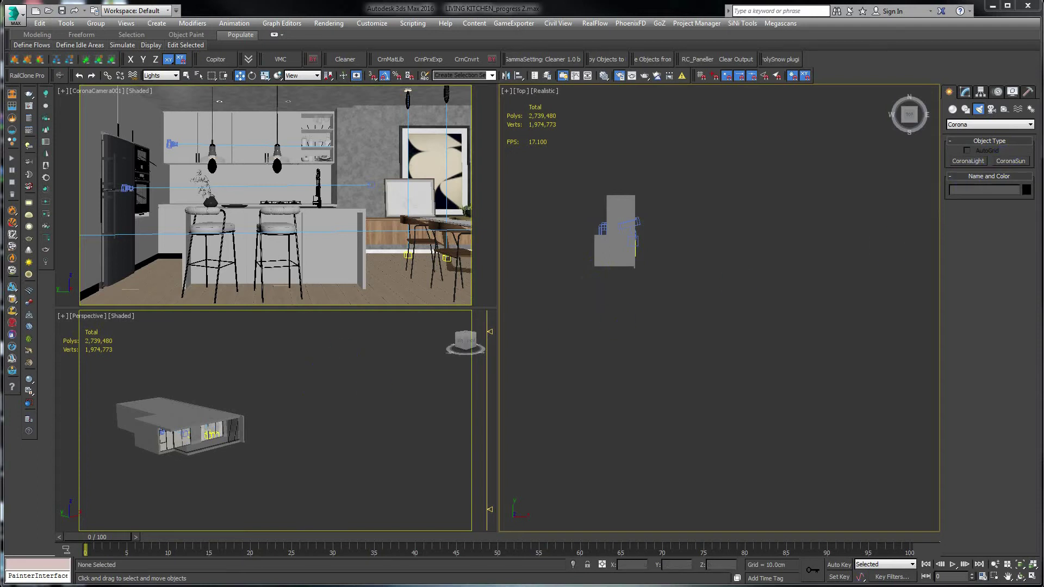
Create a targeted Corona Sun in the Top view, placed in front of the house and aimed towards it
{"action": "left_click_drag", "start_coordinate": [0, 124], "coordinate": [360, 30]}
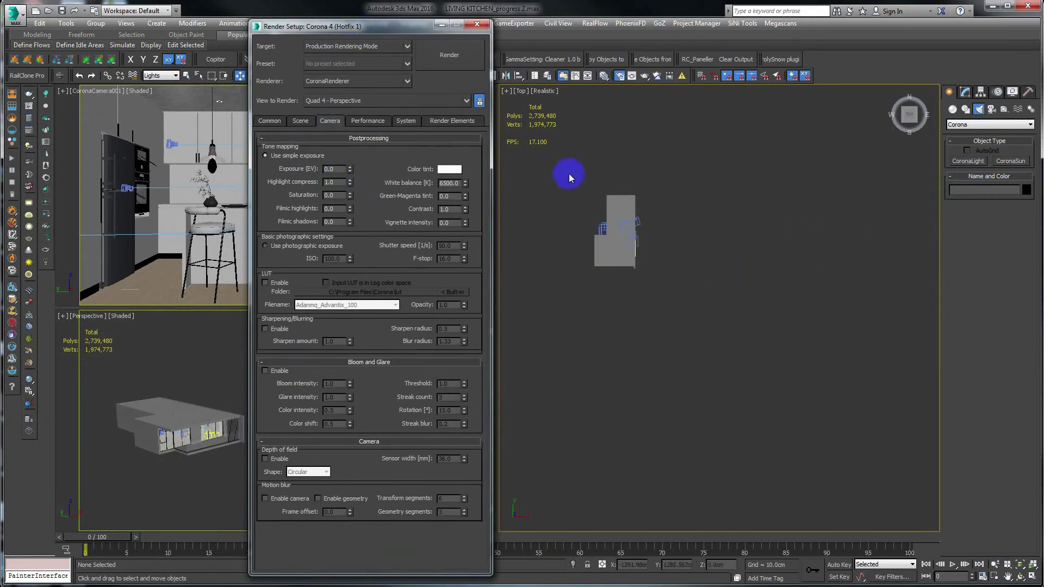
{"action": "left_click", "coordinate": [442, 24]}
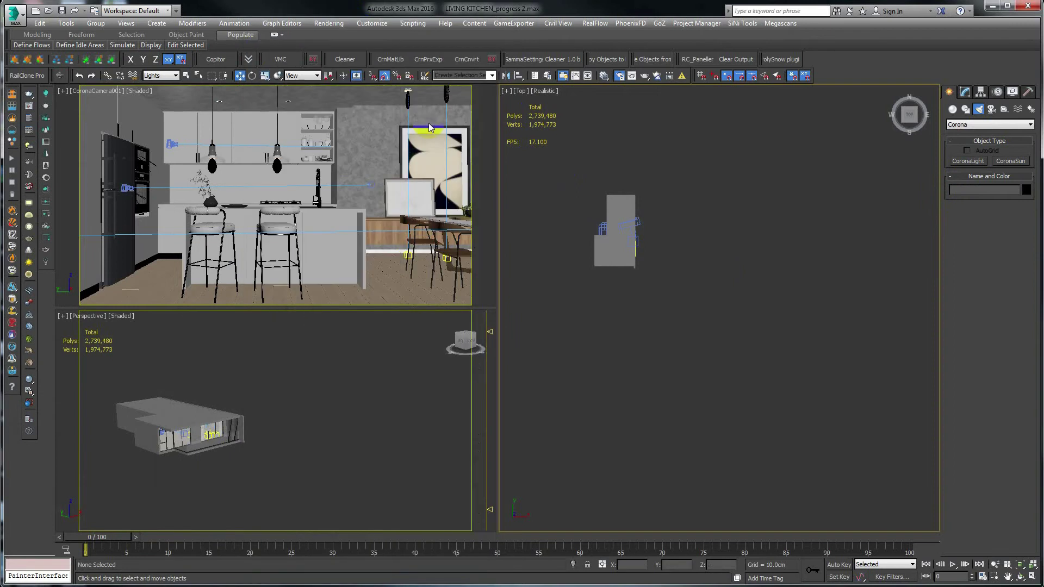
{"action": "left_click", "coordinate": [1011, 160]}
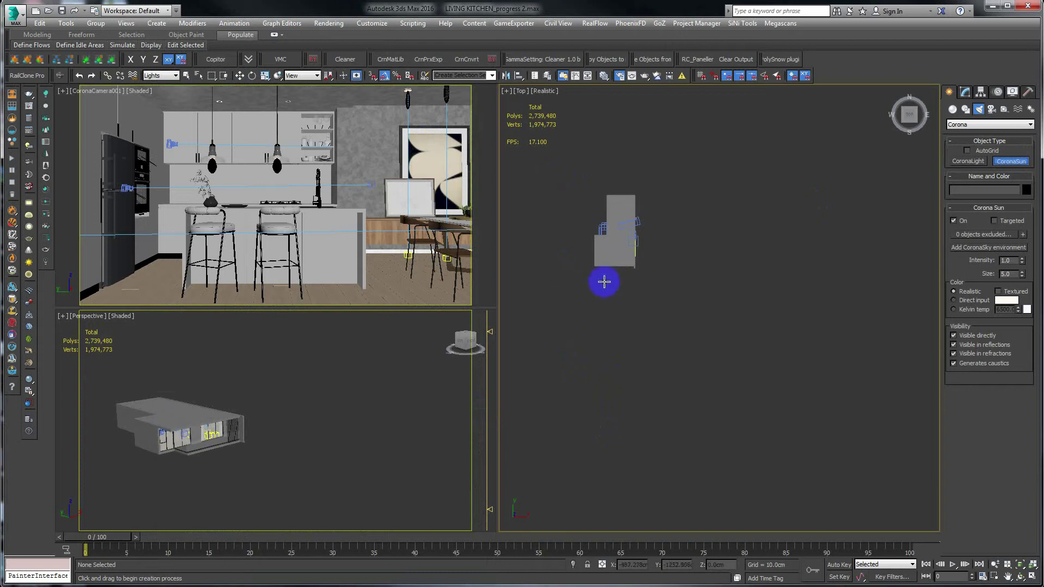
{"action": "left_click", "coordinate": [620, 437]}
{"action": "left_click_drag", "start_coordinate": [620, 437], "coordinate": [620, 287]}
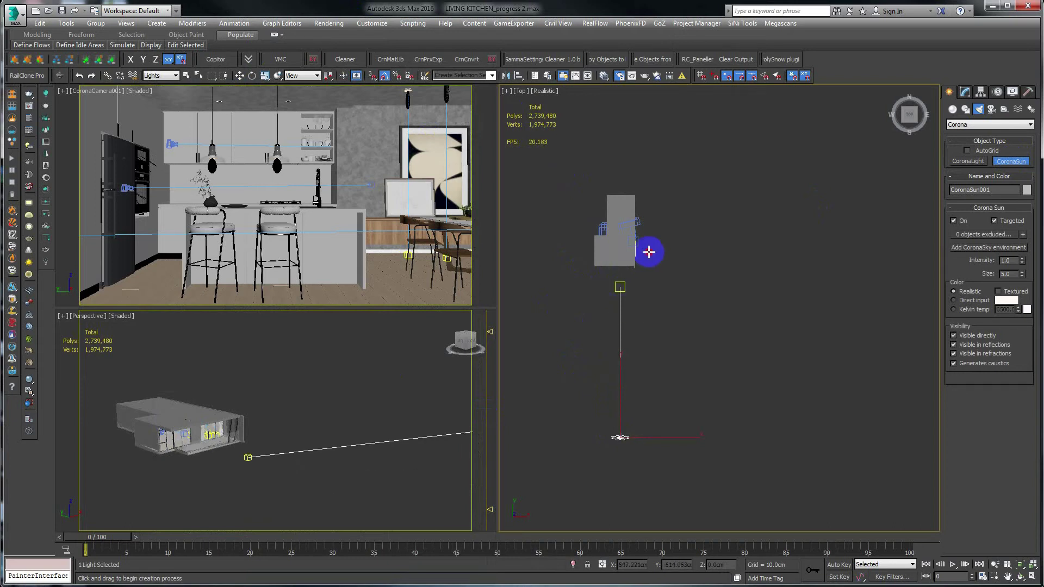
{"action": "key", "text": "w"}
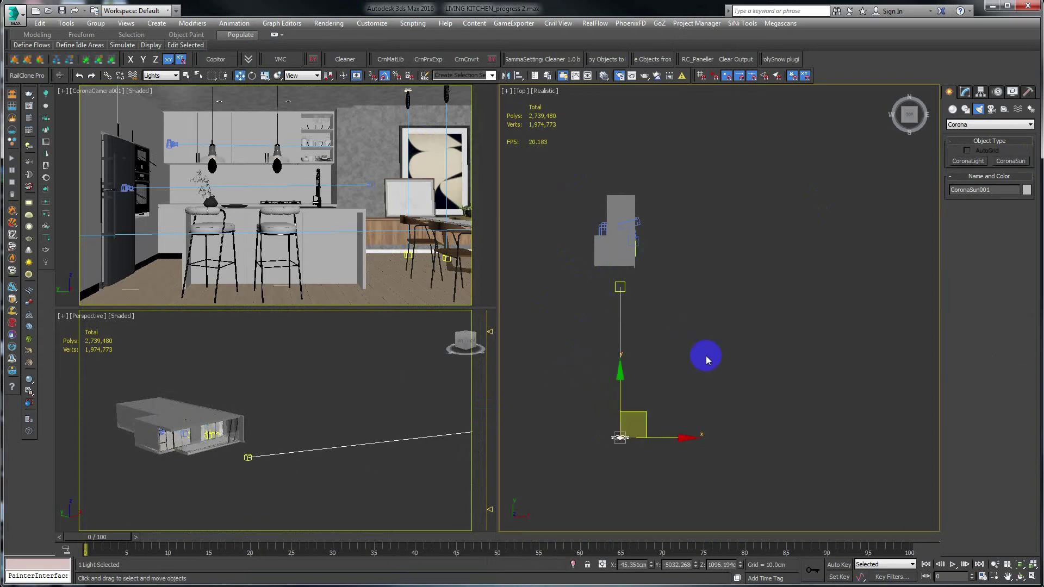
Set the sun's size to 3.0 and add a CoronaSky environment, replacing the existing environment map
{"action": "key", "text": "p"}
{"action": "middle_click_drag", "start_coordinate": [706, 356], "coordinate": [761, 328], "text": "alt"}
{"action": "left_click", "coordinate": [964, 92]}
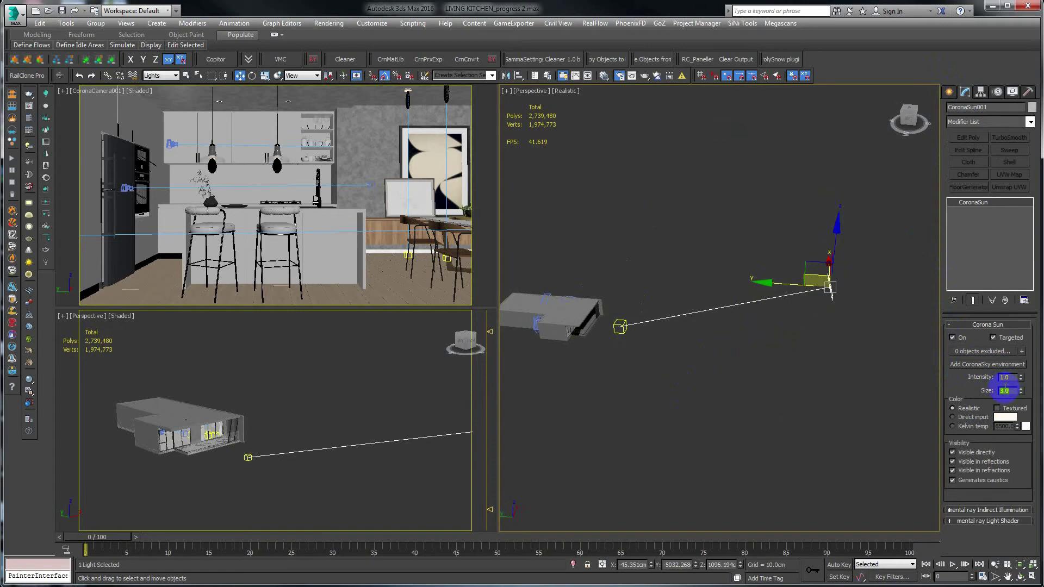
{"action": "left_click", "coordinate": [1005, 390]}
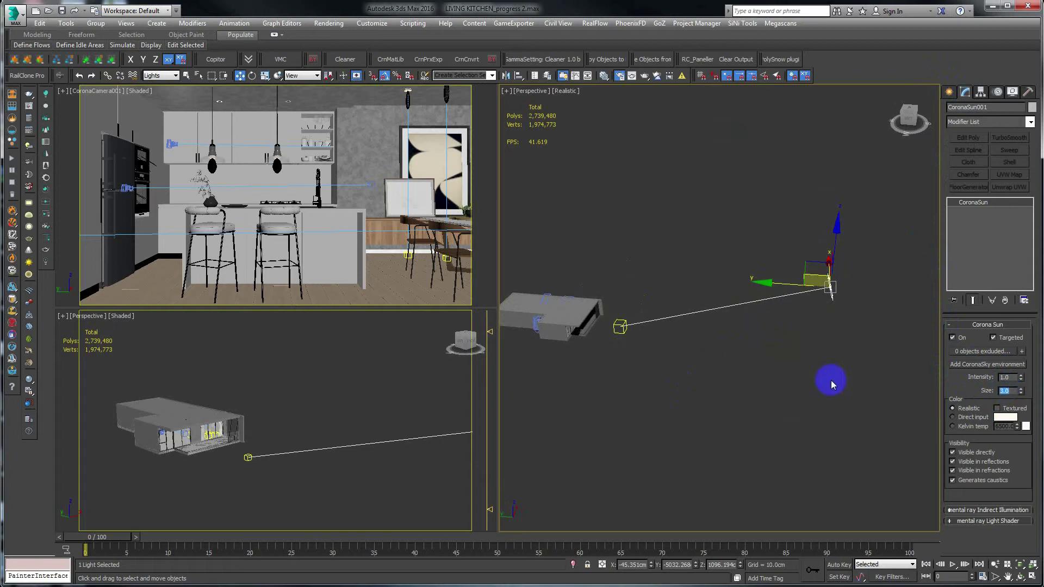
{"action": "left_click", "coordinate": [974, 368]}
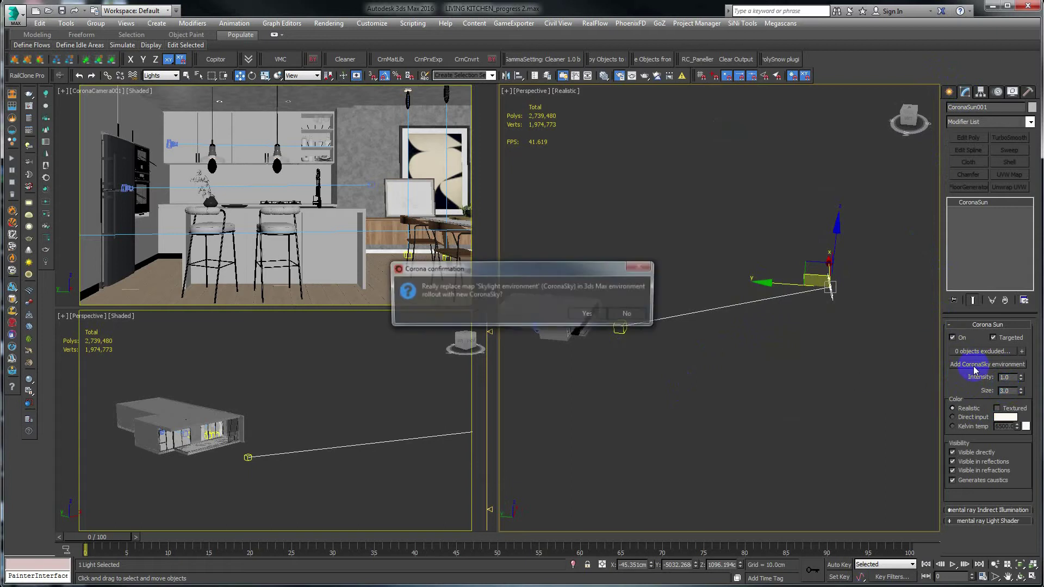
{"action": "left_click", "coordinate": [587, 314]}
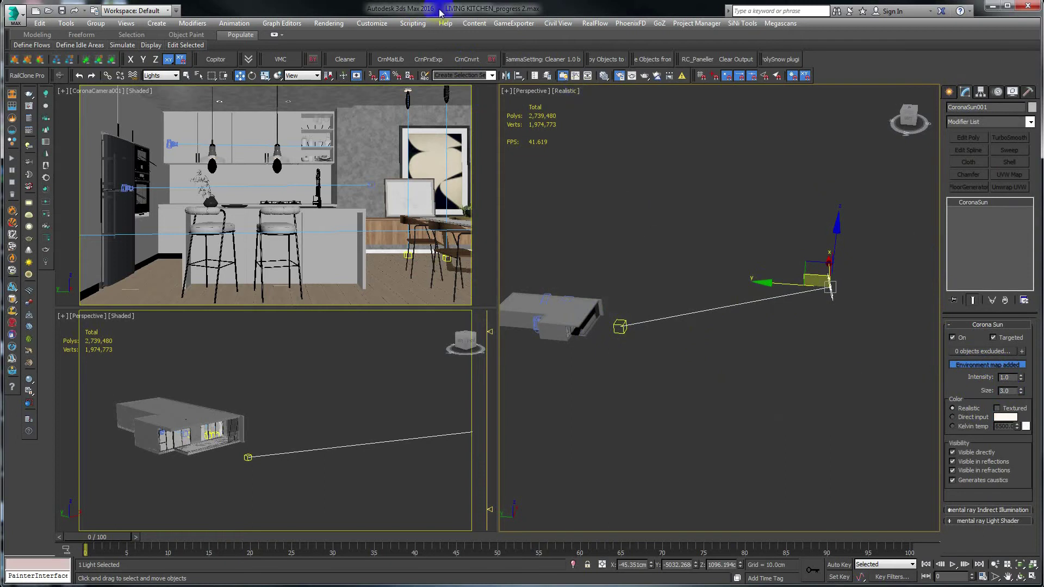
Bring the Skylight environment map into the Slate Material Editor as an instance and show its CoronaSky parameters
{"action": "key", "text": "8"}
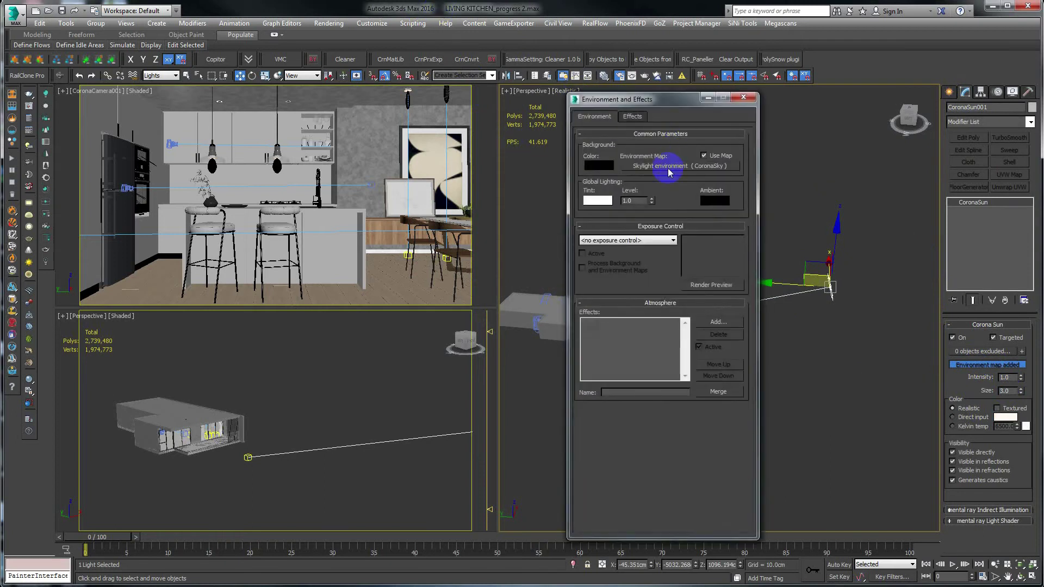
{"action": "left_click", "coordinate": [604, 76]}
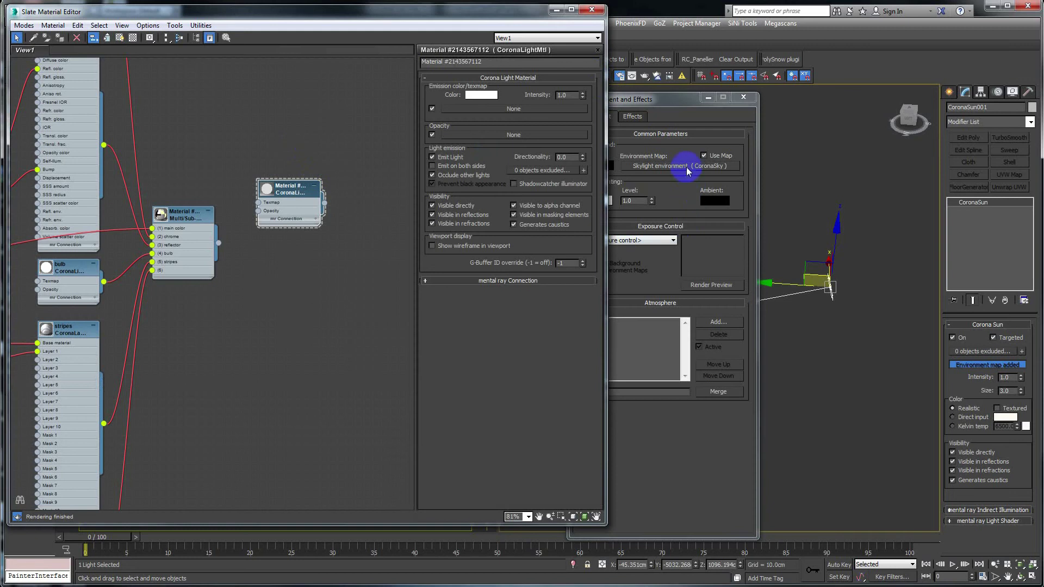
{"action": "left_click_drag", "start_coordinate": [686, 170], "coordinate": [242, 90]}
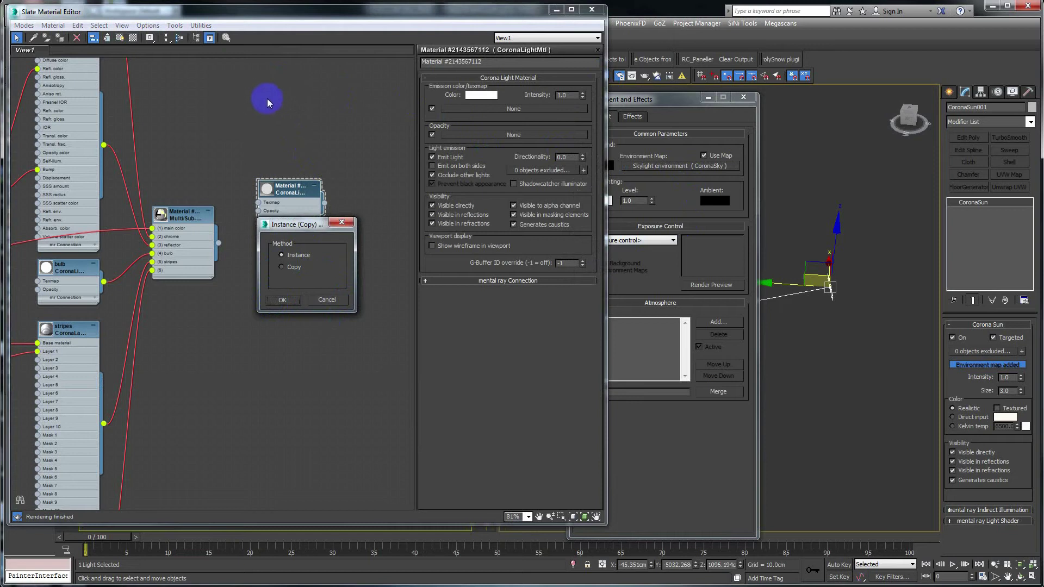
{"action": "left_click", "coordinate": [291, 303]}
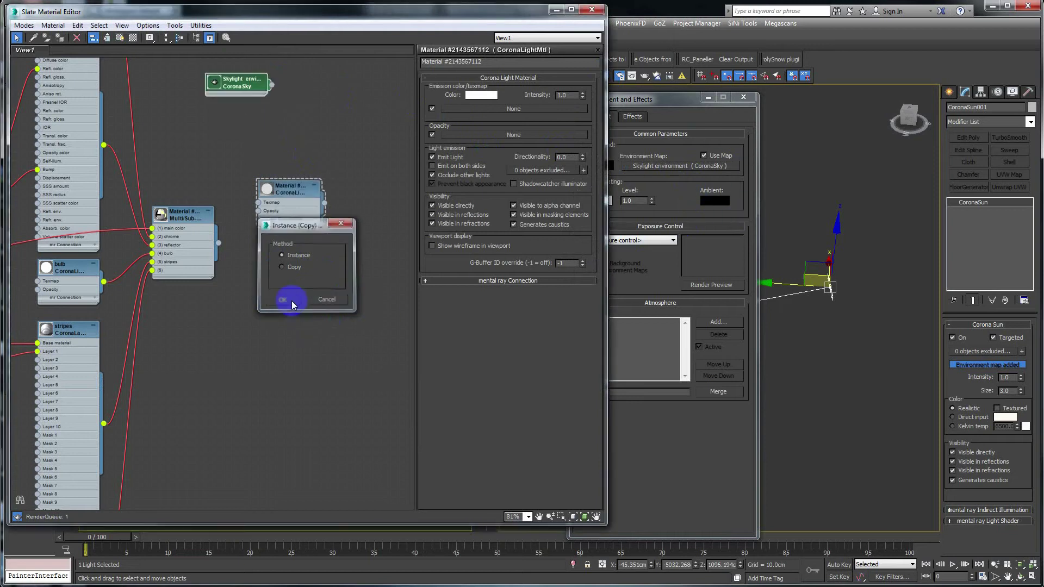
{"action": "middle_click_drag", "start_coordinate": [239, 105], "coordinate": [192, 166]}
{"action": "double_click", "coordinate": [193, 147]}
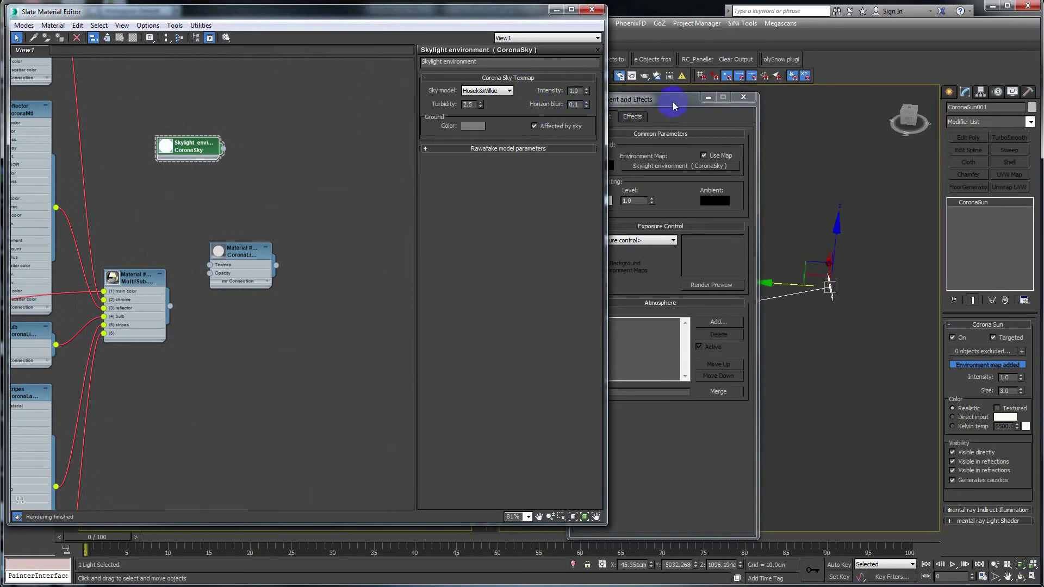
Minimize the environment and material windows and start Corona interactive rendering of the kitchen camera in the large viewport
{"action": "left_click", "coordinate": [708, 97]}
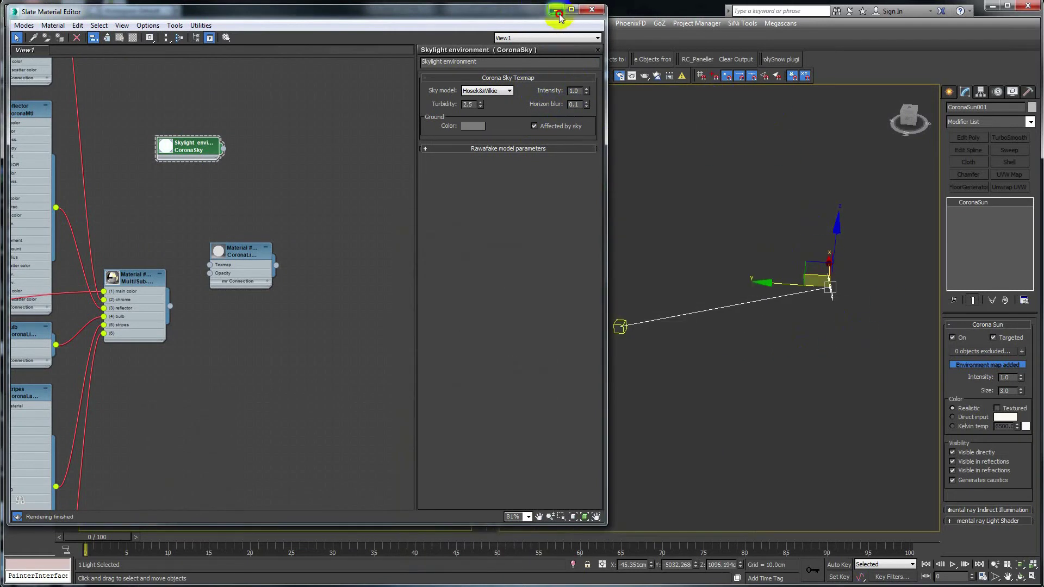
{"action": "left_click", "coordinate": [556, 10]}
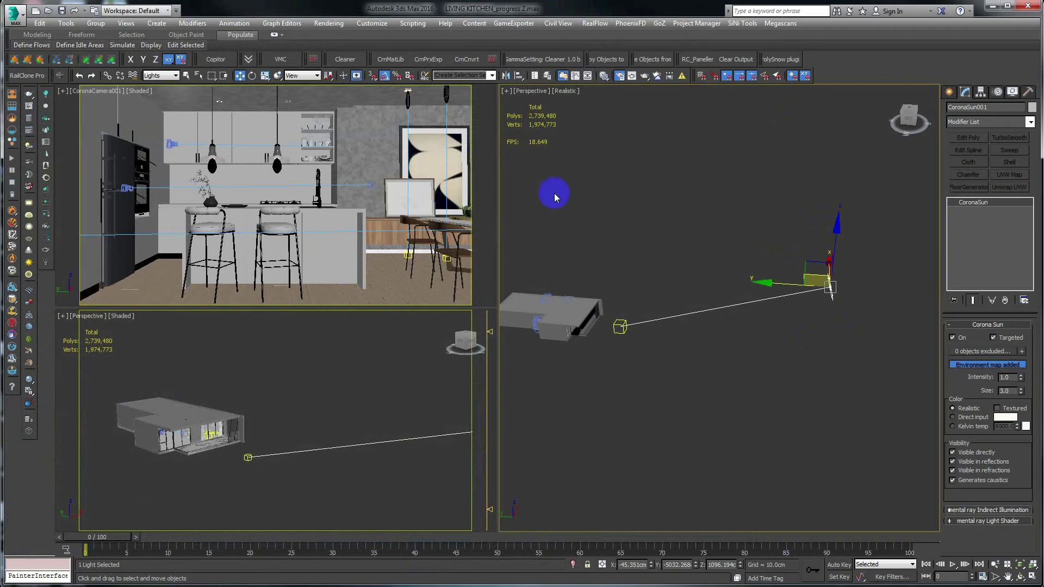
{"action": "left_click", "coordinate": [46, 202]}
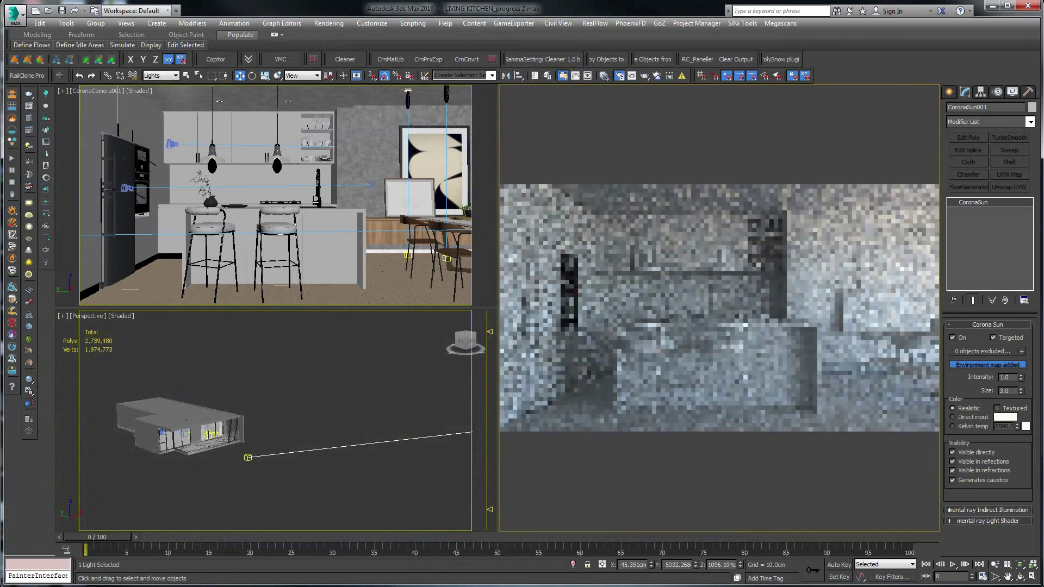
{"action": "left_click", "coordinate": [606, 334]}
{"action": "left_click", "coordinate": [604, 535]}
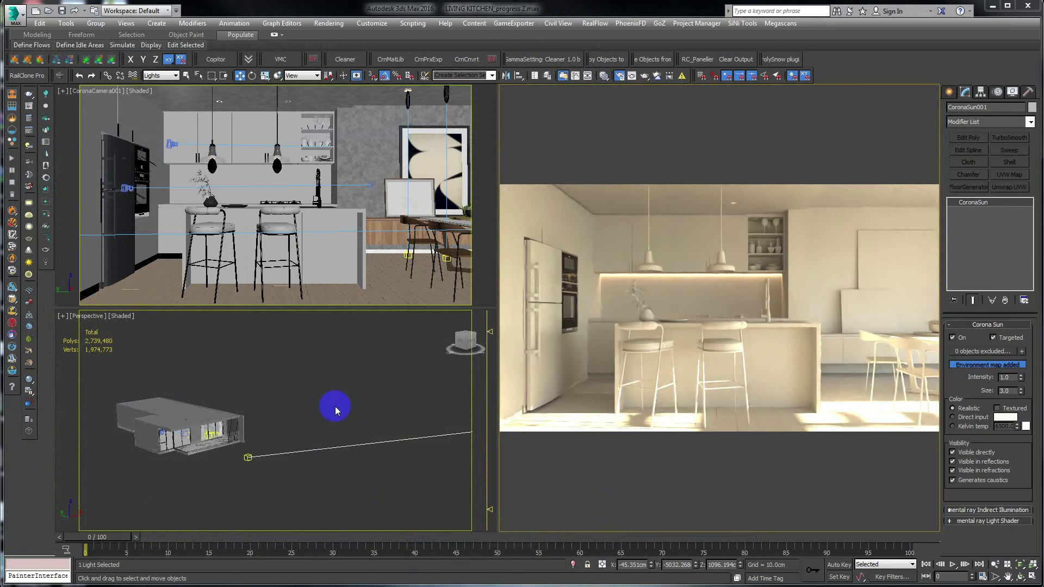
Move the sun together with its target horizontally in the Left view so the target sits inside the house
{"action": "key", "text": "f"}
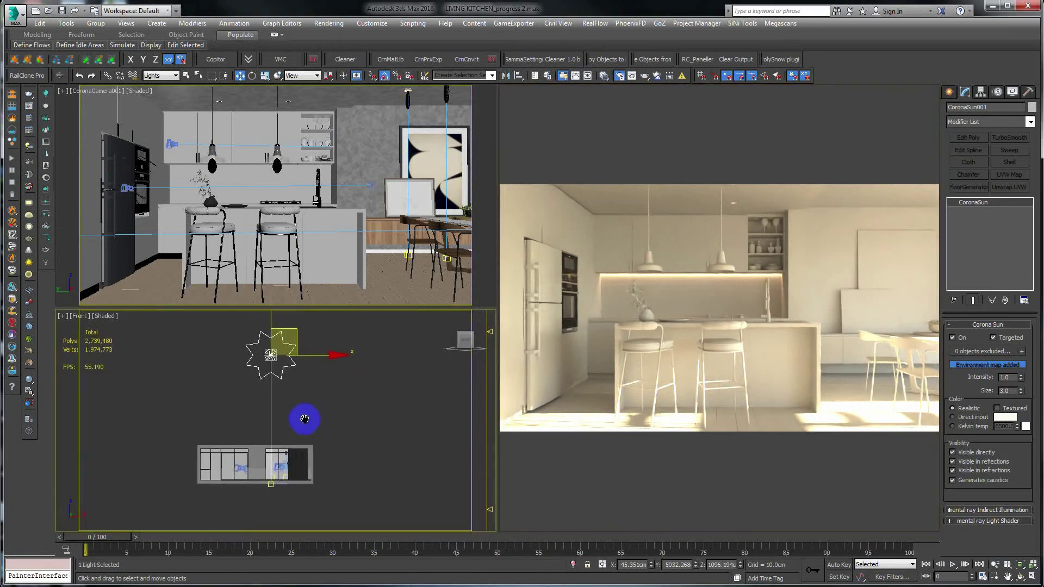
{"action": "key", "text": "l"}
{"action": "scroll", "coordinate": [268, 432], "scroll_direction": "down", "scroll_amount": 3}
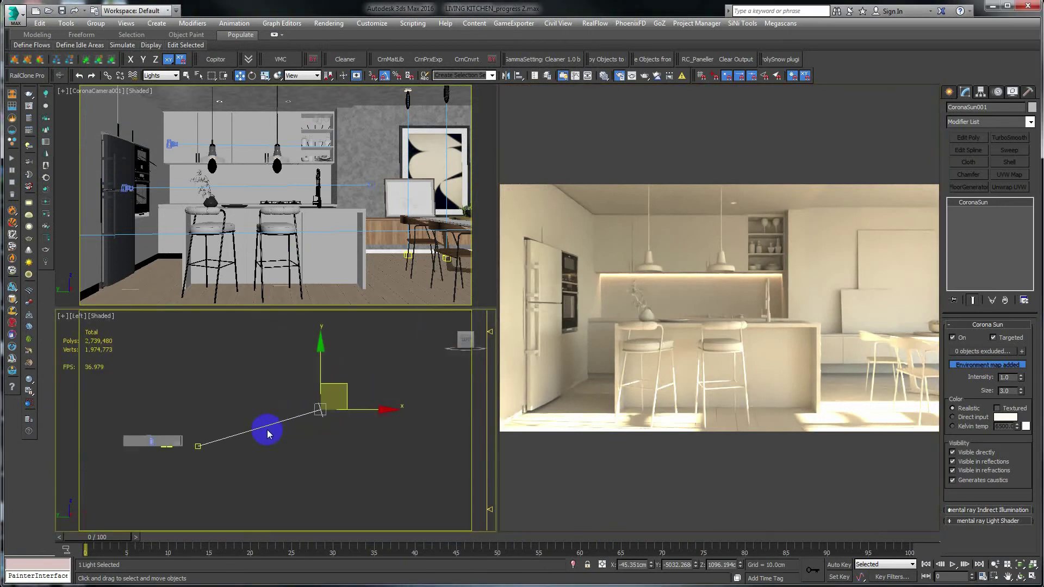
{"action": "key", "text": "F3"}
{"action": "scroll", "coordinate": [233, 425], "scroll_direction": "up", "scroll_amount": 5}
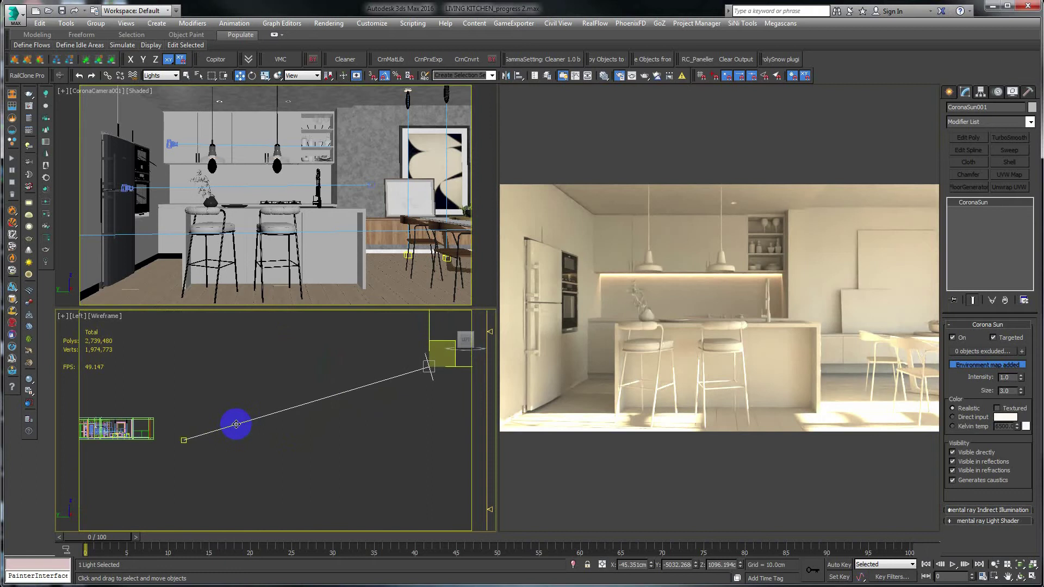
{"action": "left_click", "coordinate": [185, 438]}
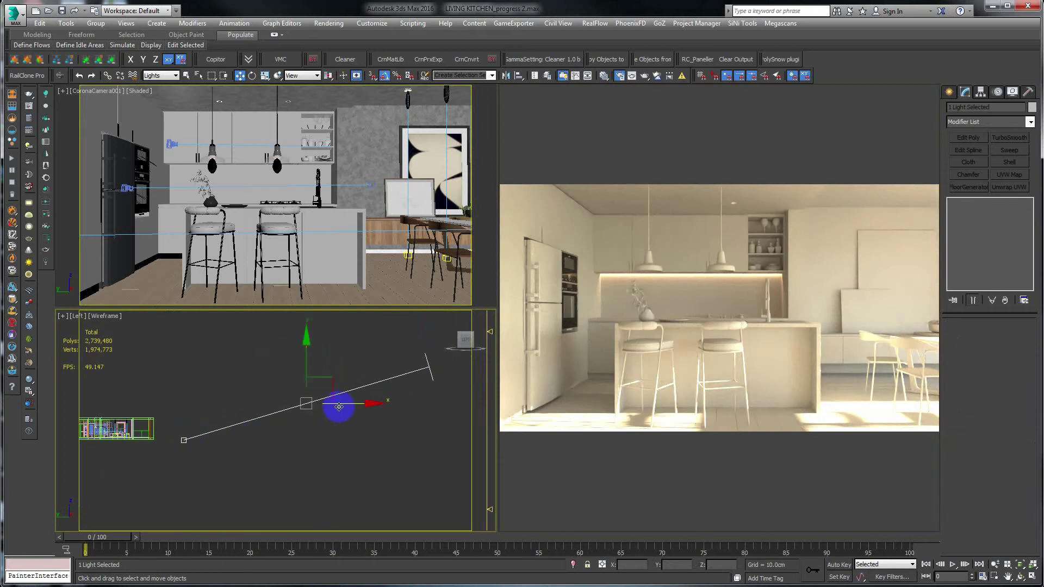
{"action": "left_click_drag", "start_coordinate": [342, 407], "coordinate": [212, 429]}
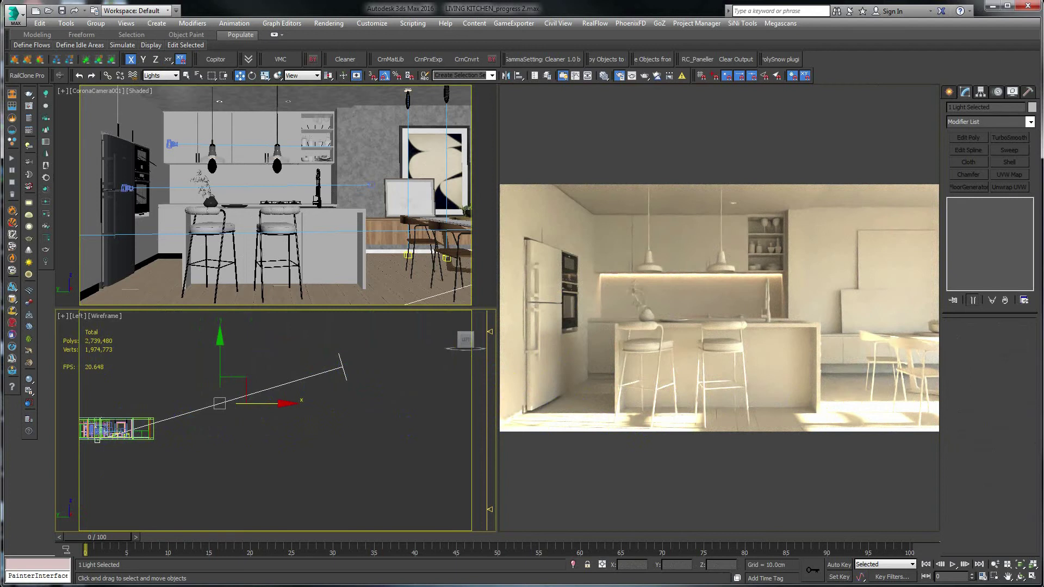
Set the render's highlight compression to 12.07 and the exposure to 1.5 EV in the tone mapping settings
{"action": "key", "text": "F10"}
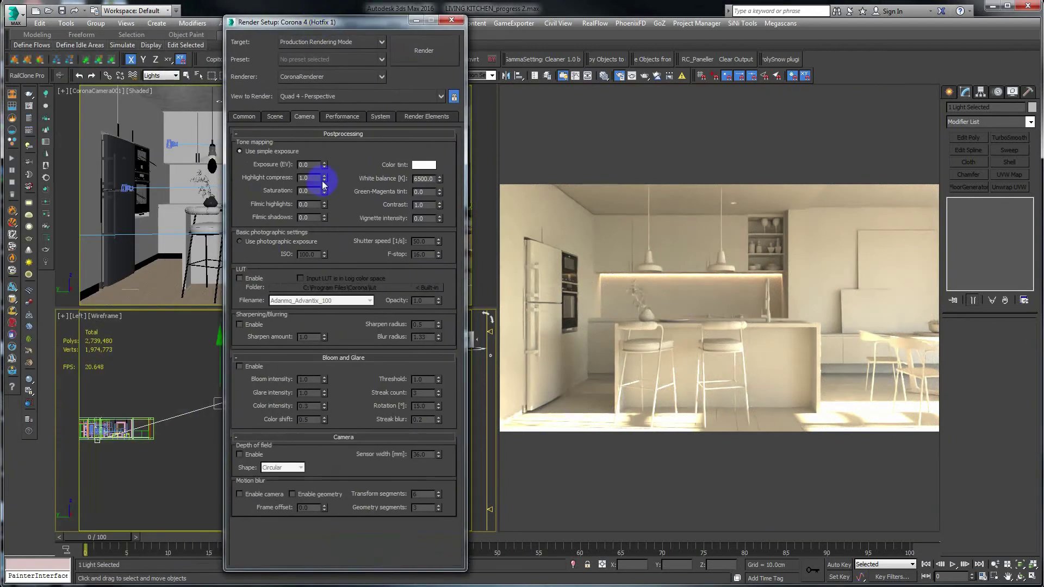
{"action": "left_click_drag", "start_coordinate": [324, 175], "coordinate": [299, 327]}
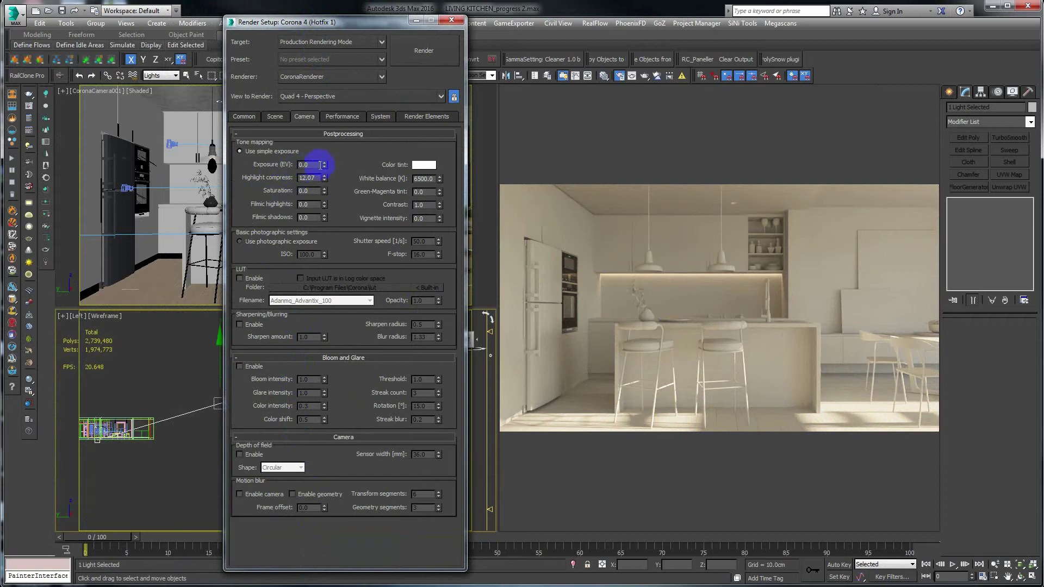
{"action": "left_click_drag", "start_coordinate": [324, 167], "coordinate": [309, 80]}
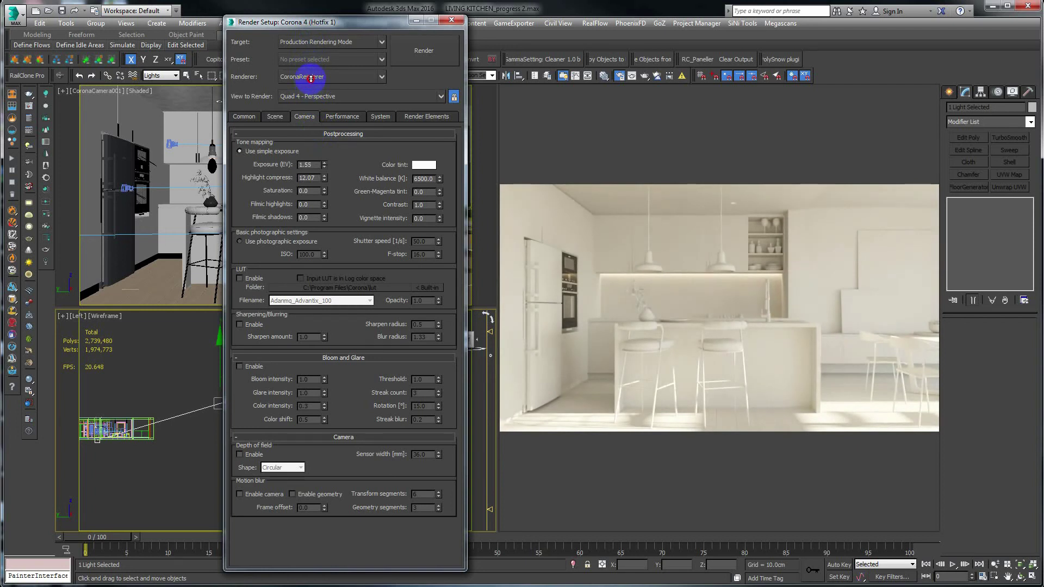
{"action": "left_click", "coordinate": [315, 164]}
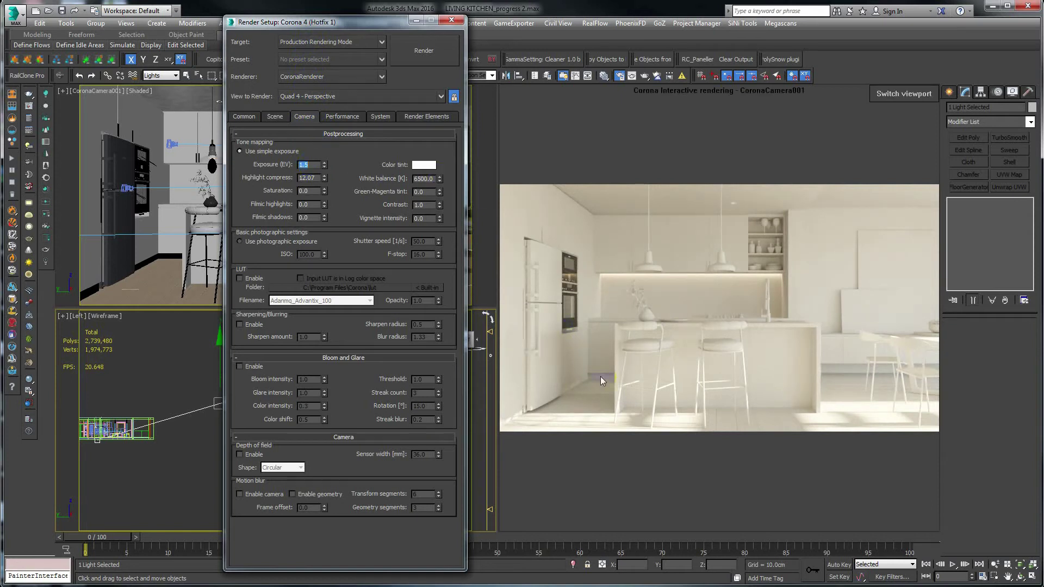
Try a white balance of 6000 K, return it to 6500 K and put the render settings away
{"action": "left_click", "coordinate": [429, 178]}
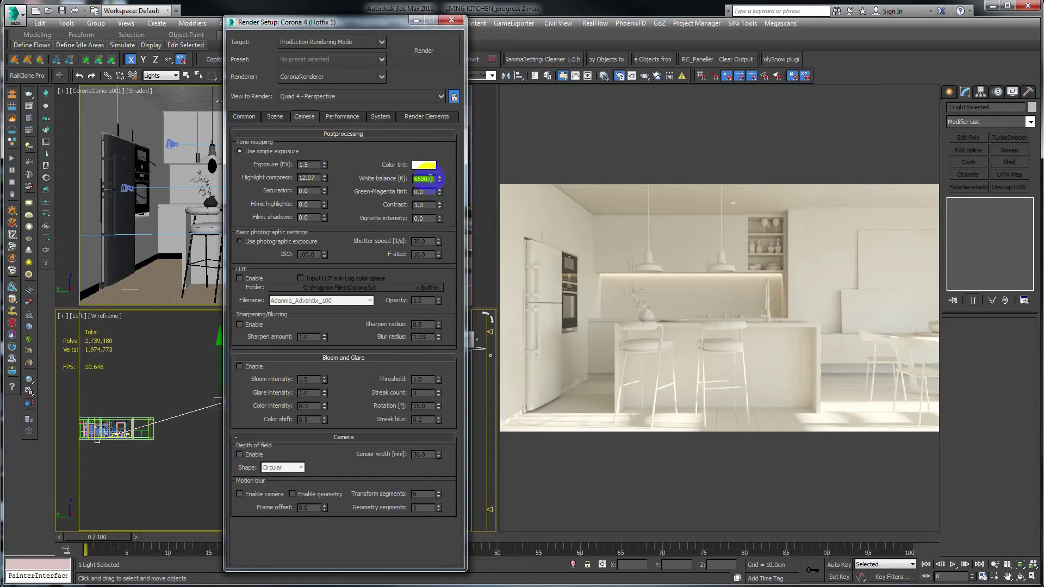
{"action": "type", "text": "6000"}
{"action": "key", "text": "Return"}
{"action": "type", "text": "6"}
{"action": "key", "text": "Return"}
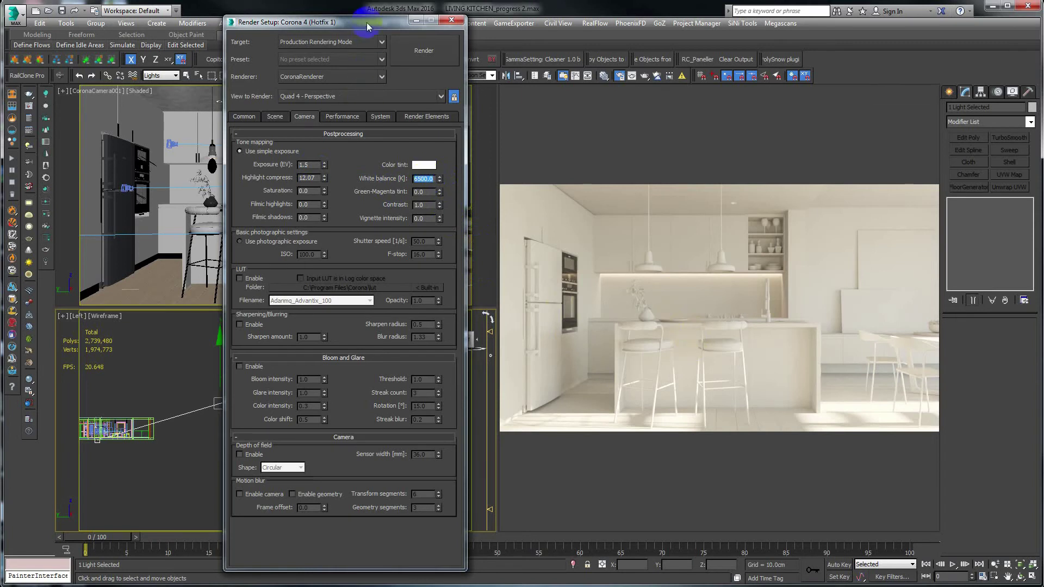
{"action": "left_click_drag", "start_coordinate": [366, 21], "coordinate": [0, 92]}
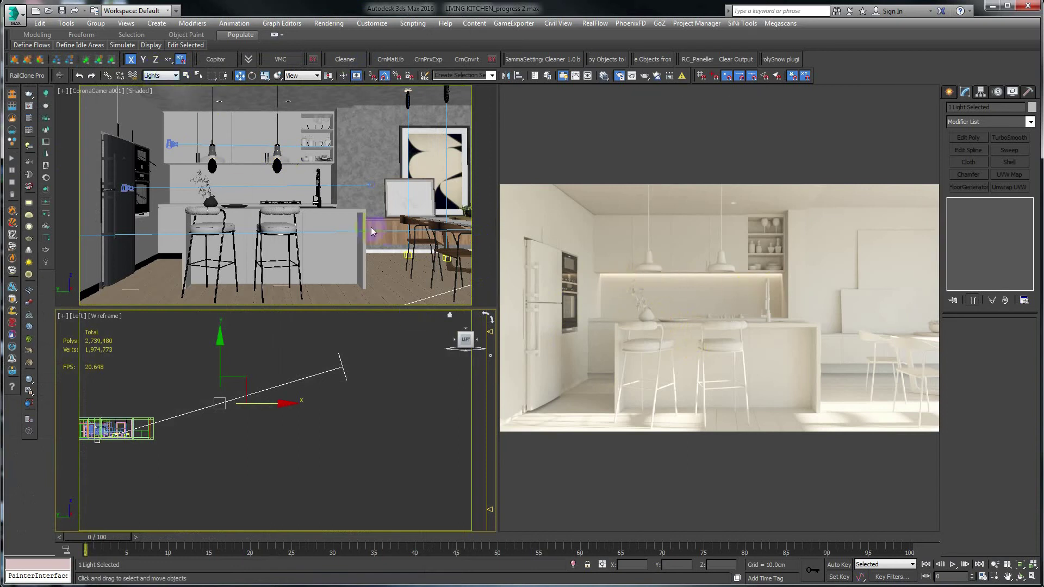
Raise the intensity of the rectangular strip light under the upper kitchen cabinets to 80
{"action": "left_click", "coordinate": [250, 163]}
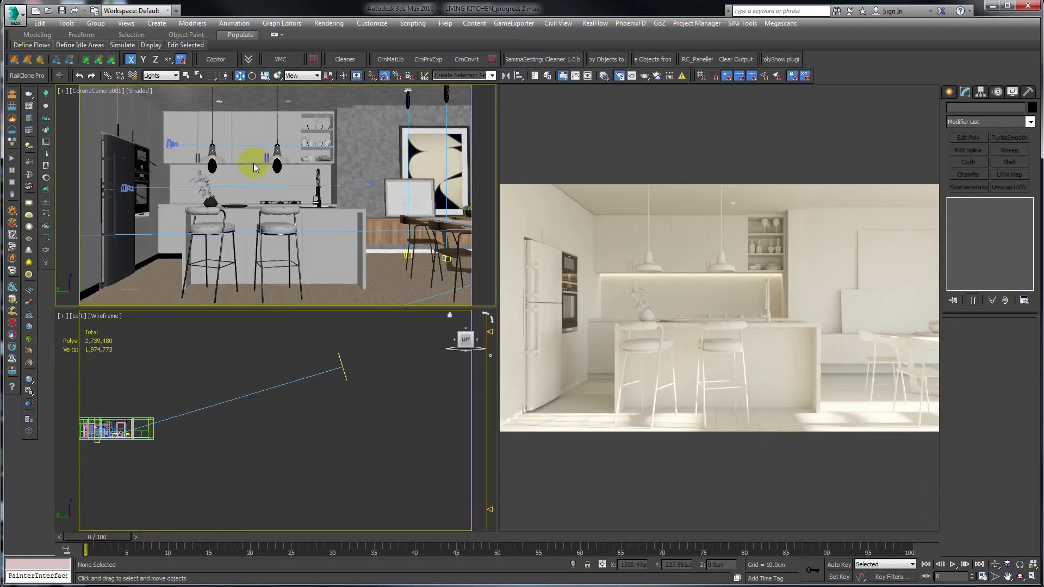
{"action": "left_click", "coordinate": [254, 163]}
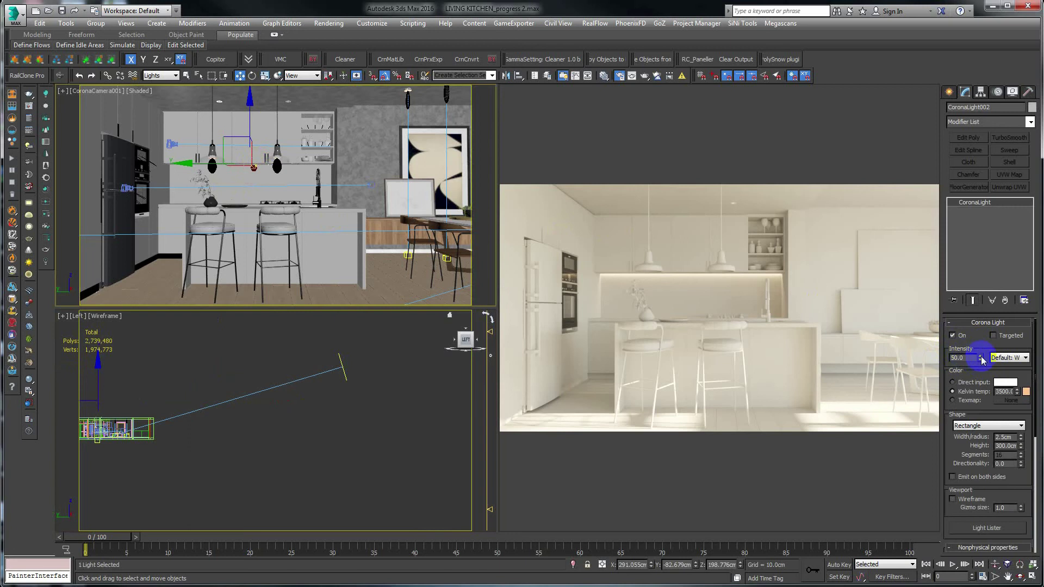
{"action": "left_click_drag", "start_coordinate": [982, 345], "coordinate": [981, 338]}
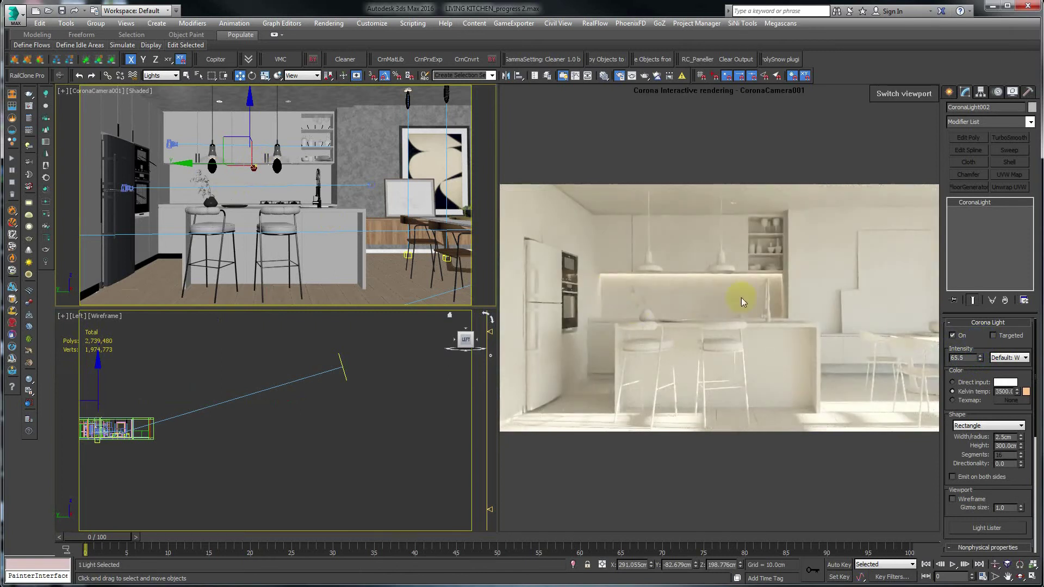
{"action": "double_click", "coordinate": [960, 357]}
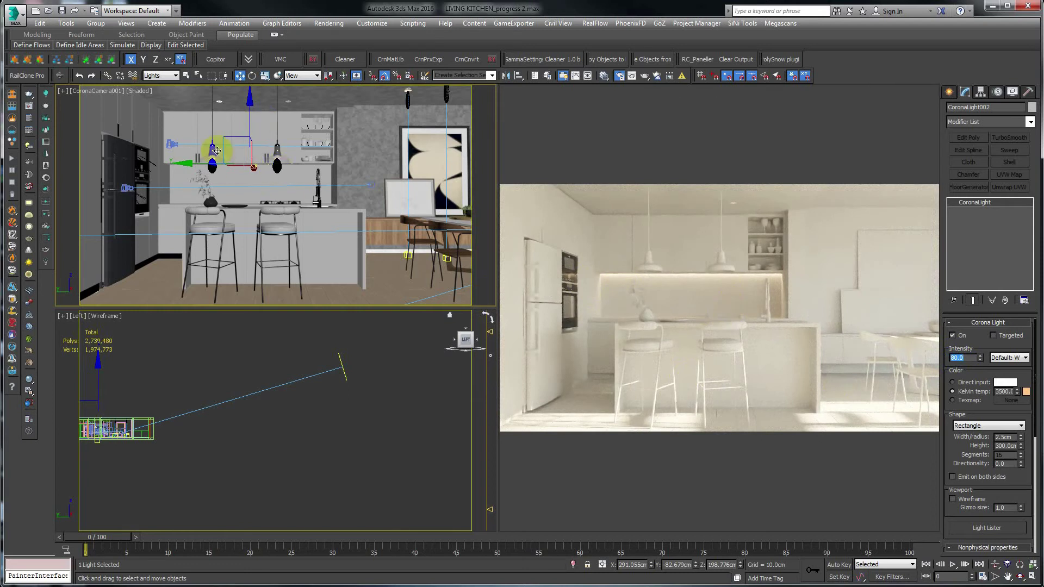
Select the Corona disk light inside the pendant lamp nearer the open shelves, above the kitchen island
{"action": "left_click", "coordinate": [277, 168]}
{"action": "left_click", "coordinate": [264, 213]}
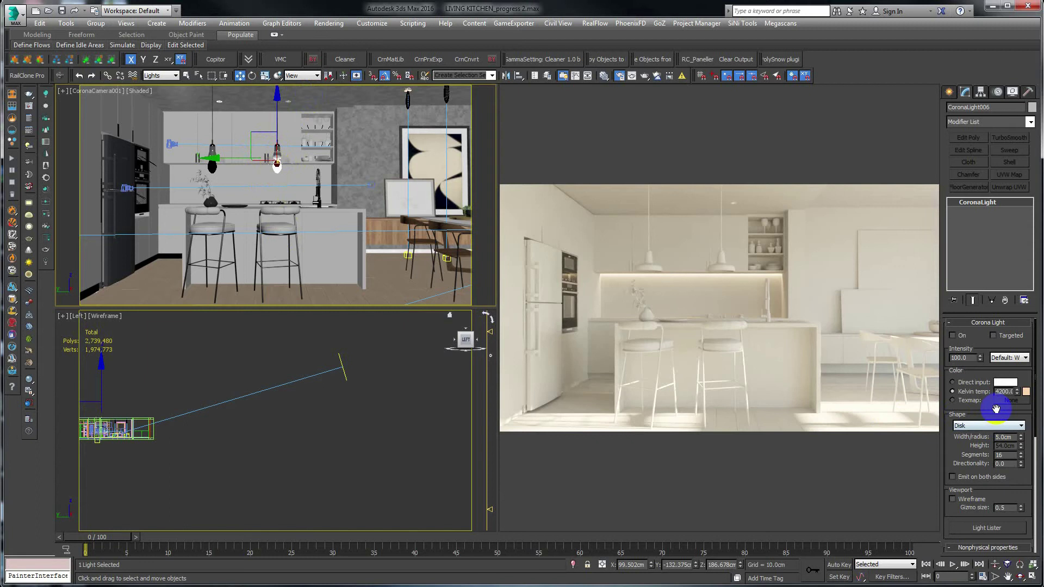
{"action": "scroll", "coordinate": [990, 419], "scroll_direction": "down", "scroll_amount": 2}
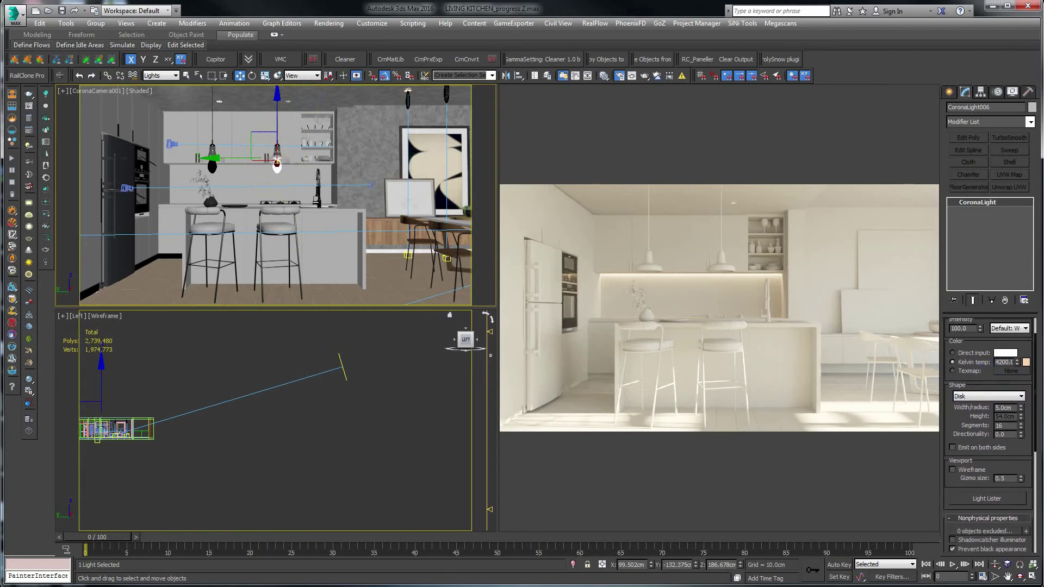
Switch to ACDSee and examine the beam shapes numbered 11 to 30 in the photometric spot reference image
{"action": "key", "text": "alt+Tab"}
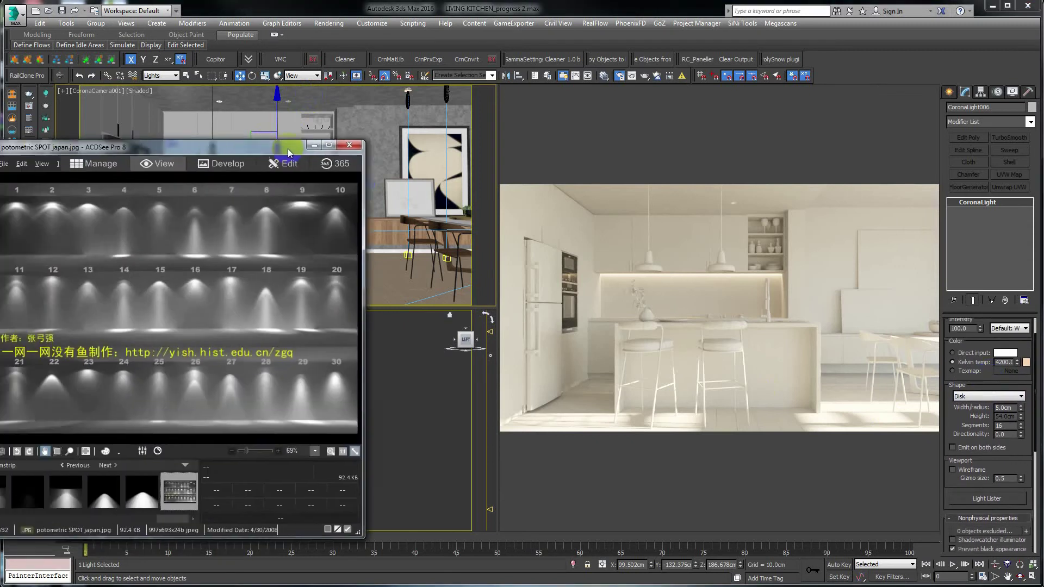
{"action": "left_click_drag", "start_coordinate": [288, 148], "coordinate": [527, 122]}
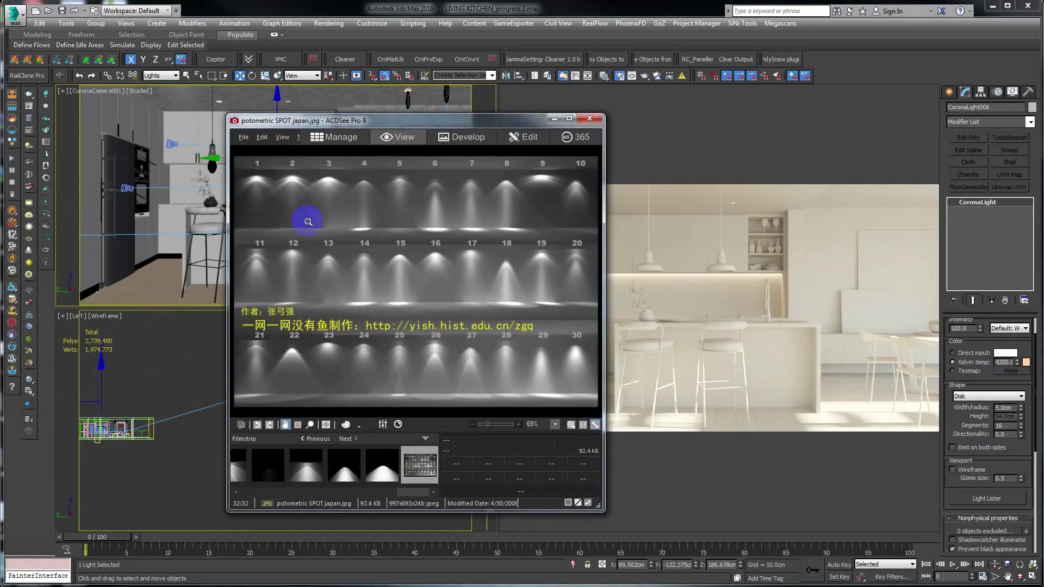
{"action": "left_click_drag", "start_coordinate": [366, 126], "coordinate": [409, 124]}
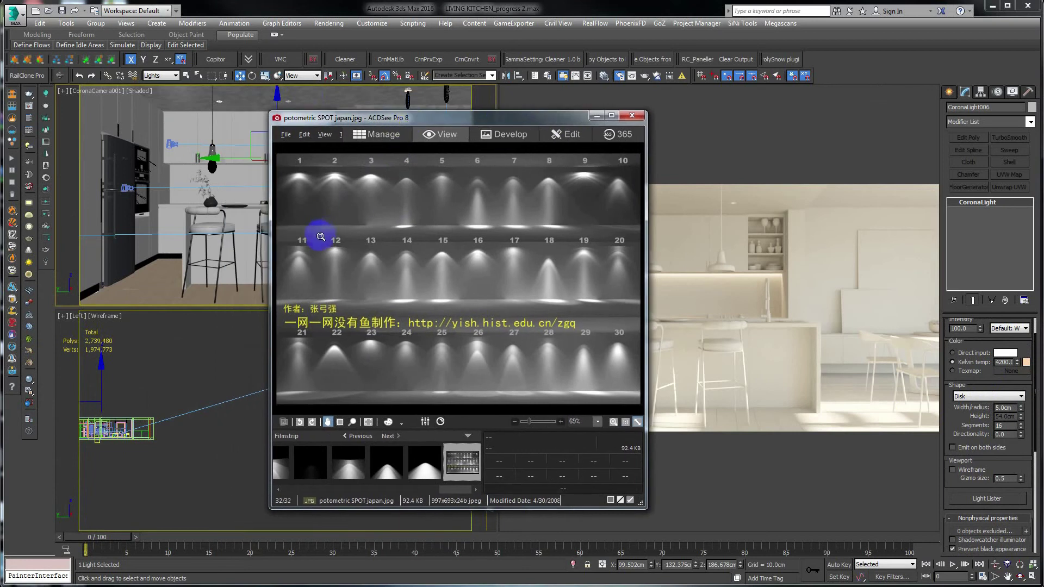
{"action": "scroll", "coordinate": [303, 226], "scroll_direction": "up", "scroll_amount": 2, "text": "ctrl"}
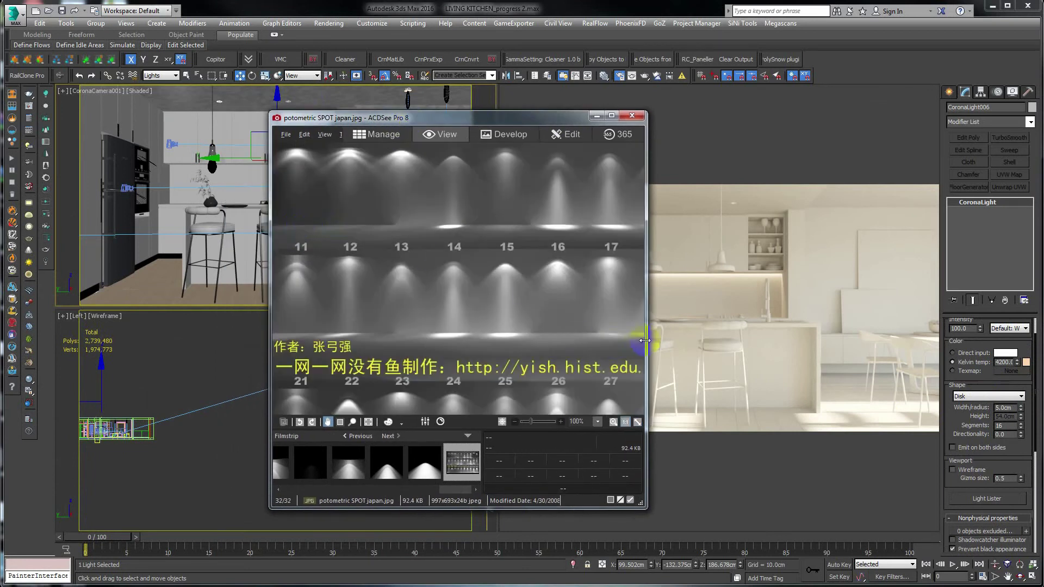
{"action": "left_click_drag", "start_coordinate": [644, 340], "coordinate": [938, 339]}
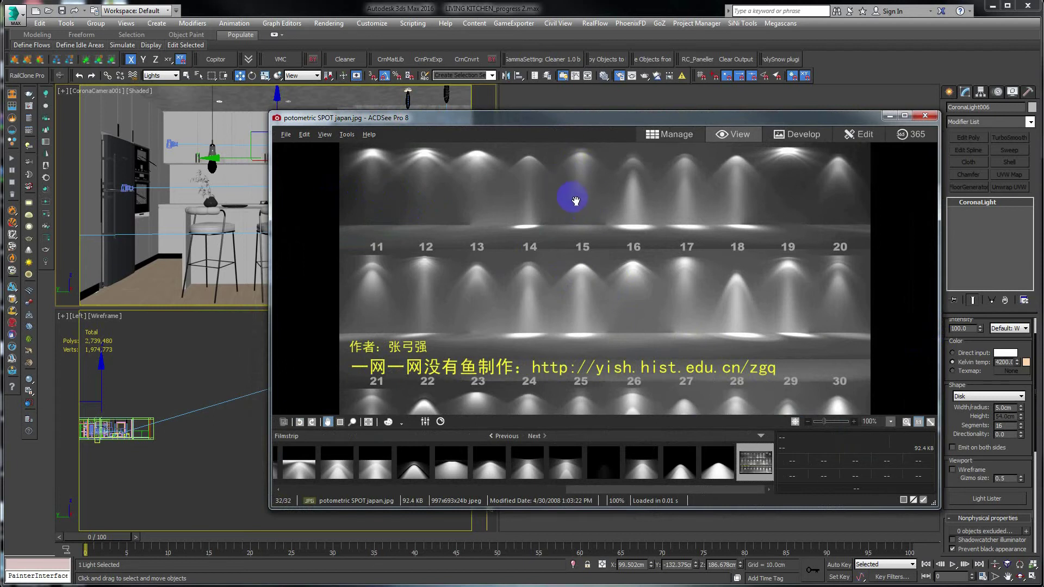
{"action": "left_click_drag", "start_coordinate": [583, 213], "coordinate": [577, 130]}
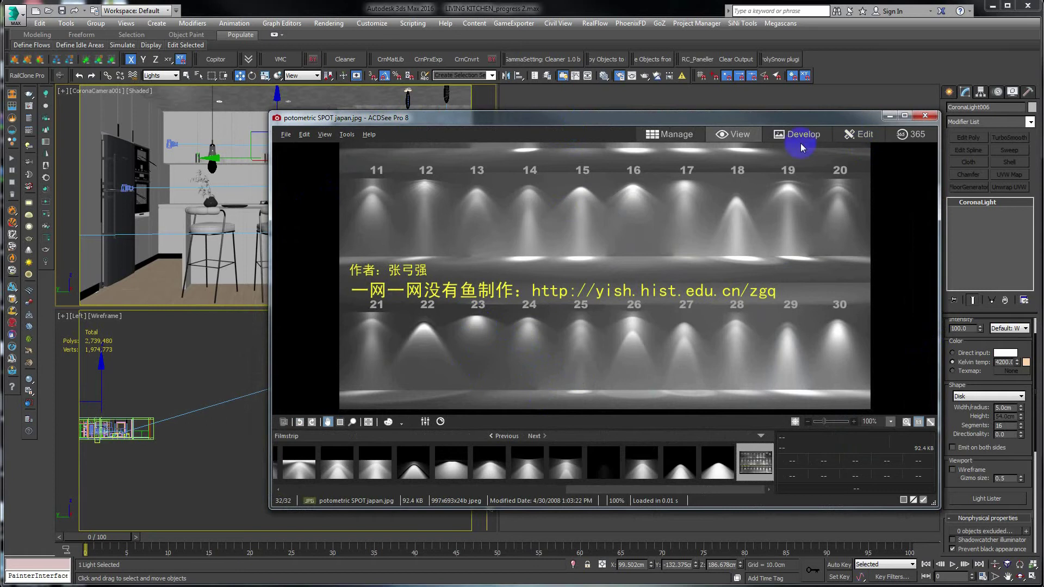
{"action": "left_click_drag", "start_coordinate": [788, 118], "coordinate": [753, 137]}
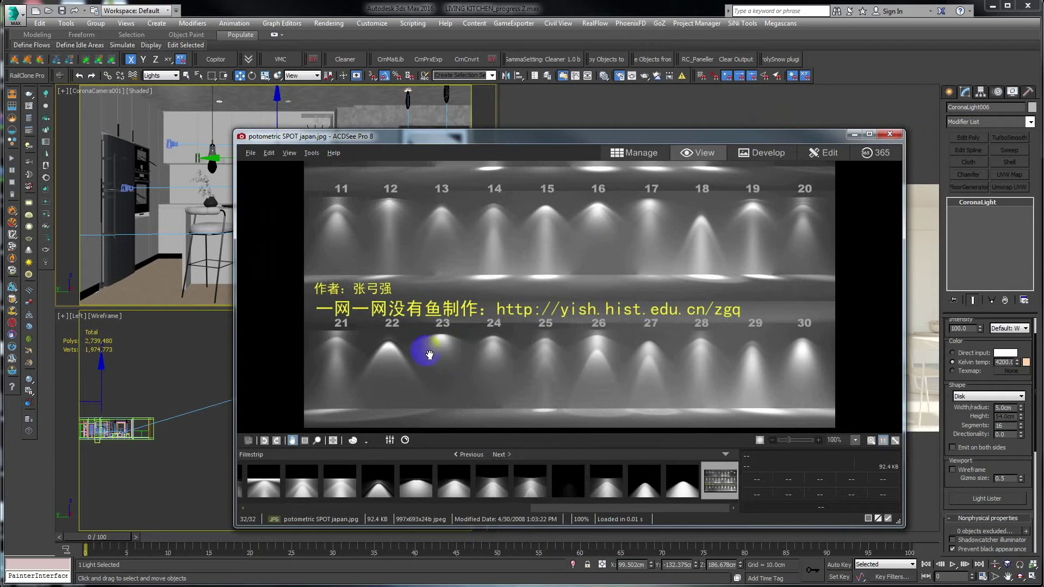
{"action": "left_click", "coordinate": [718, 120]}
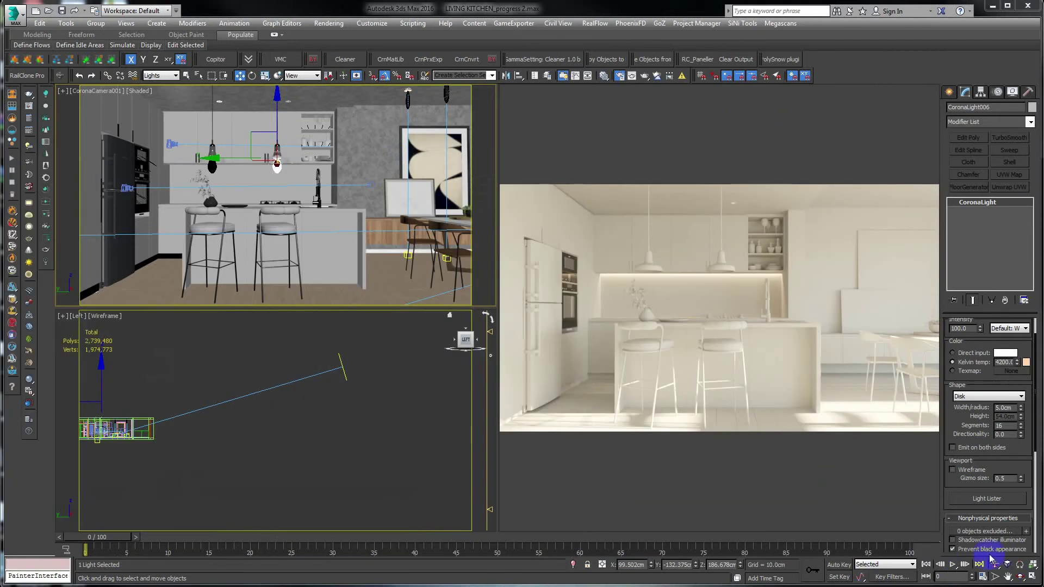
Load 23.ies from the PHOTOMETRIC folder as the pendant light's IES profile
{"action": "left_click_drag", "start_coordinate": [947, 488], "coordinate": [936, 342]}
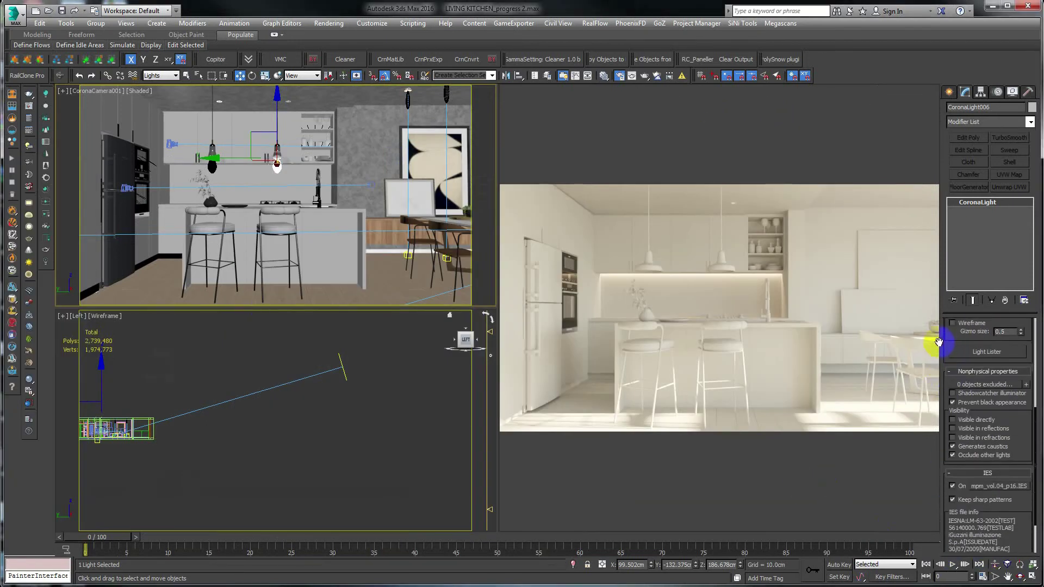
{"action": "left_click", "coordinate": [998, 485]}
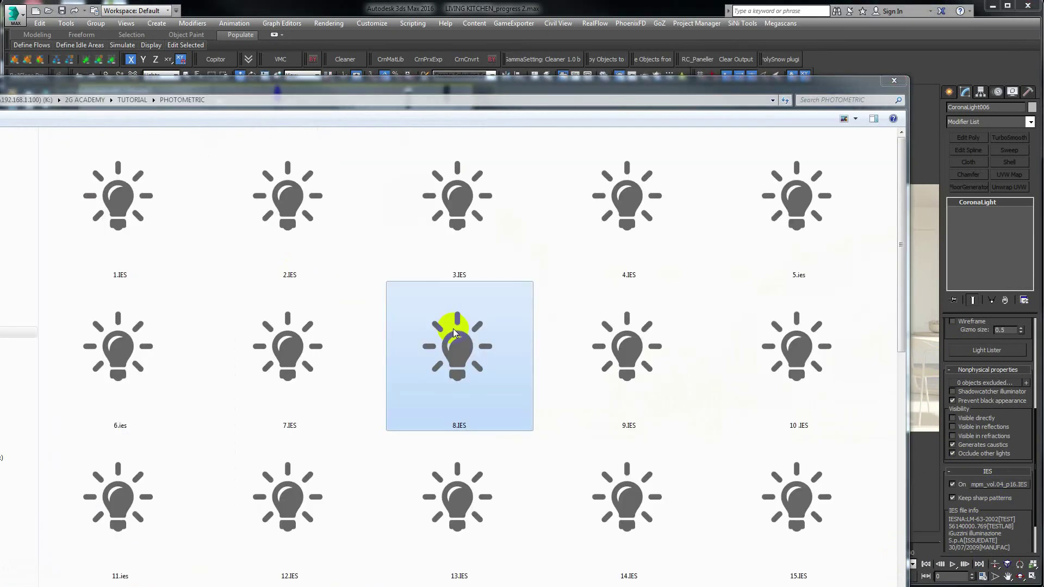
{"action": "scroll", "coordinate": [455, 348], "scroll_direction": "down", "scroll_amount": 3}
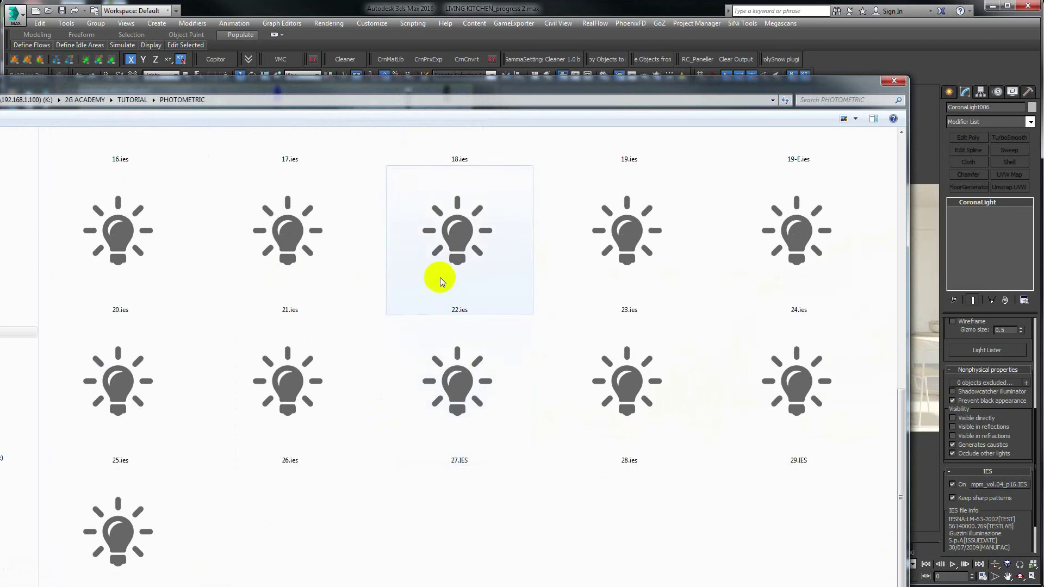
{"action": "double_click", "coordinate": [625, 247]}
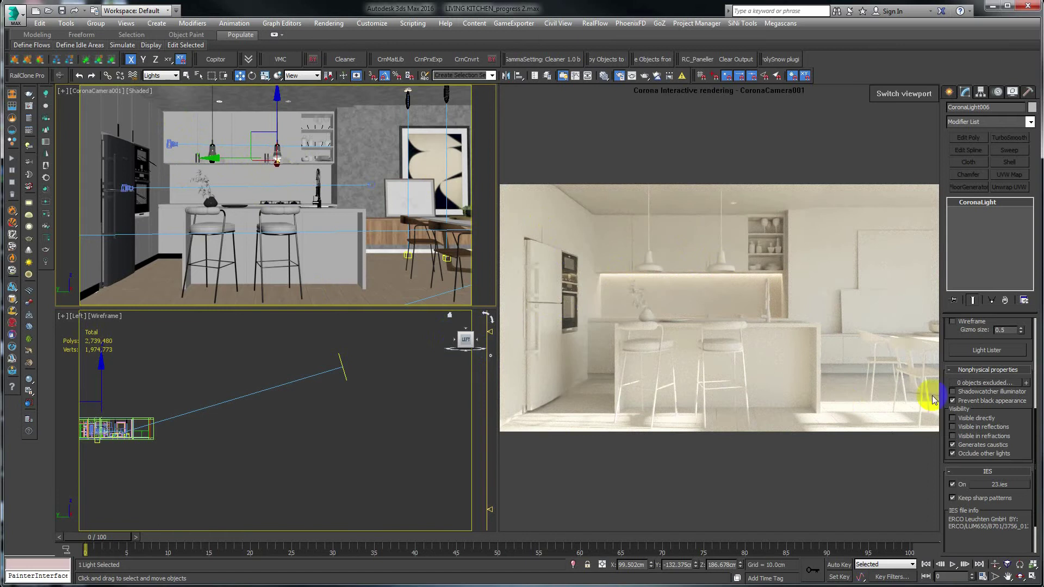
Turn on the pendant light and set its intensity to 75
{"action": "left_click_drag", "start_coordinate": [946, 333], "coordinate": [955, 522]}
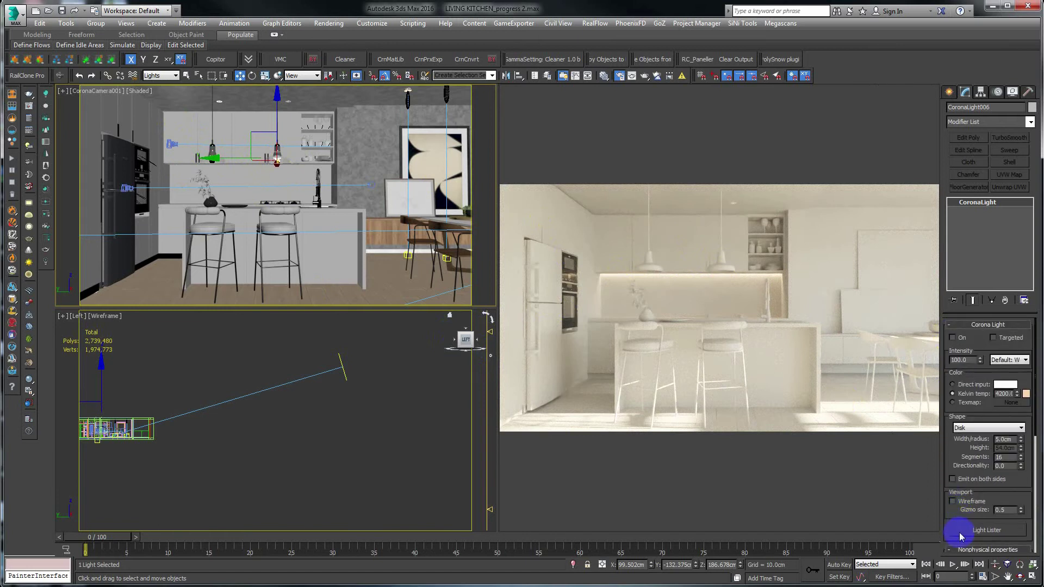
{"action": "left_click", "coordinate": [955, 339]}
{"action": "left_click", "coordinate": [955, 340]}
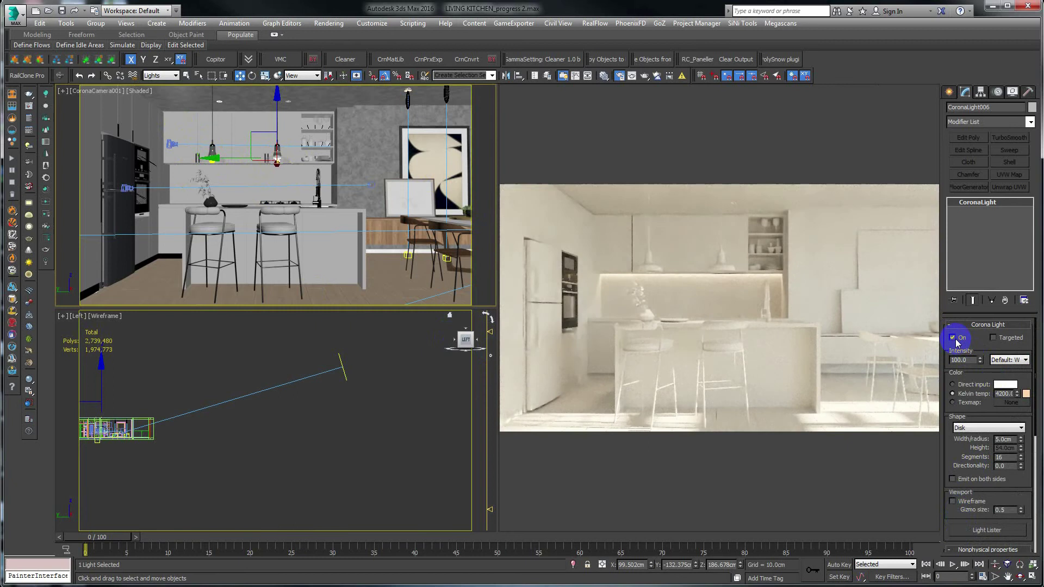
{"action": "mouse_move", "coordinate": [705, 340]}
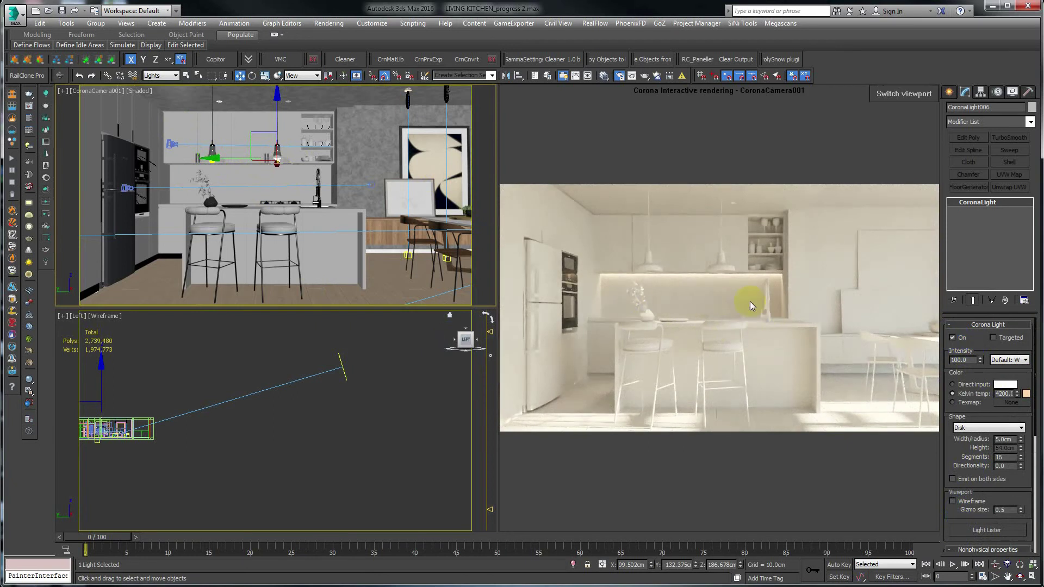
{"action": "double_click", "coordinate": [965, 360]}
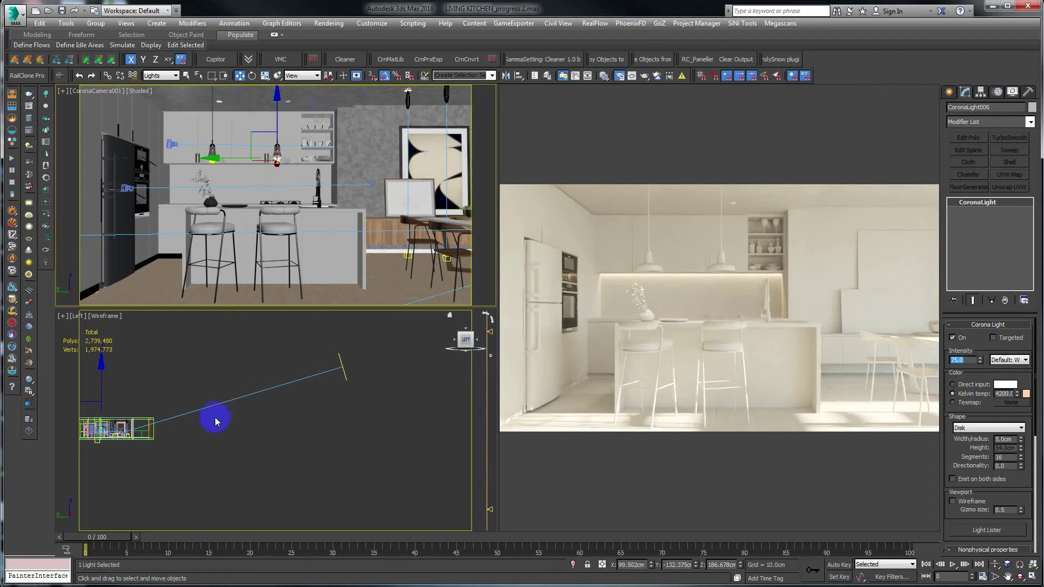
Create a disk-shaped Corona light in the Top view, in the aisle between the kitchen island and the wall cabinets
{"action": "scroll", "coordinate": [130, 423], "scroll_direction": "up", "scroll_amount": 4}
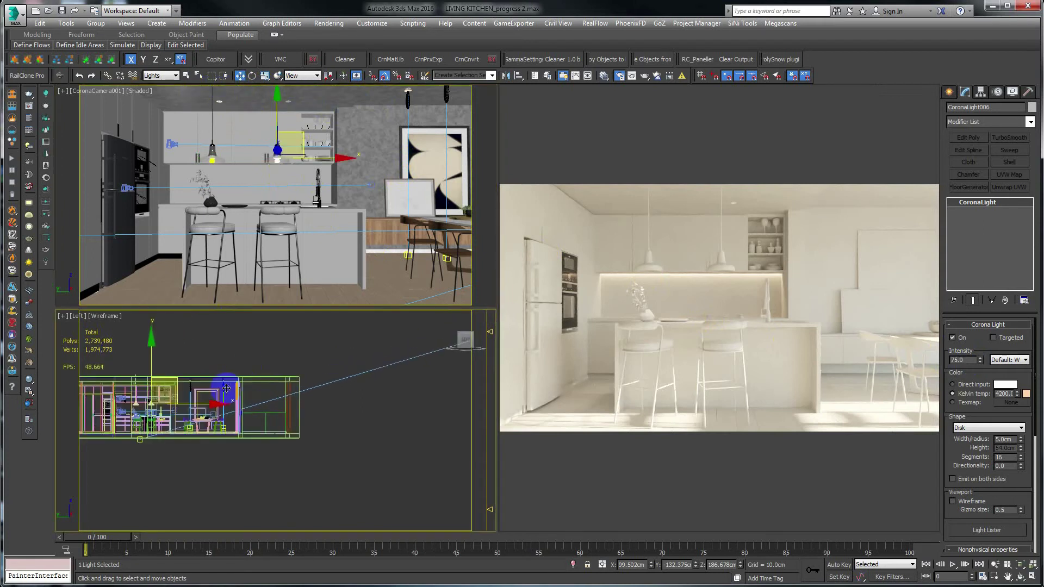
{"action": "scroll", "coordinate": [226, 388], "scroll_direction": "up", "scroll_amount": 5}
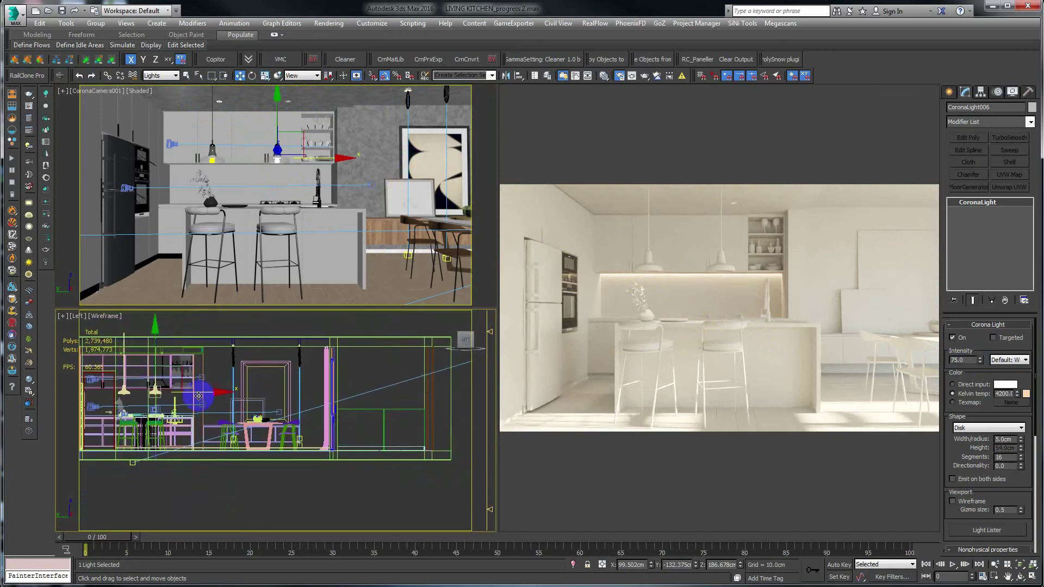
{"action": "scroll", "coordinate": [240, 405], "scroll_direction": "up", "scroll_amount": 4}
{"action": "middle_click_drag", "start_coordinate": [282, 407], "coordinate": [258, 397]}
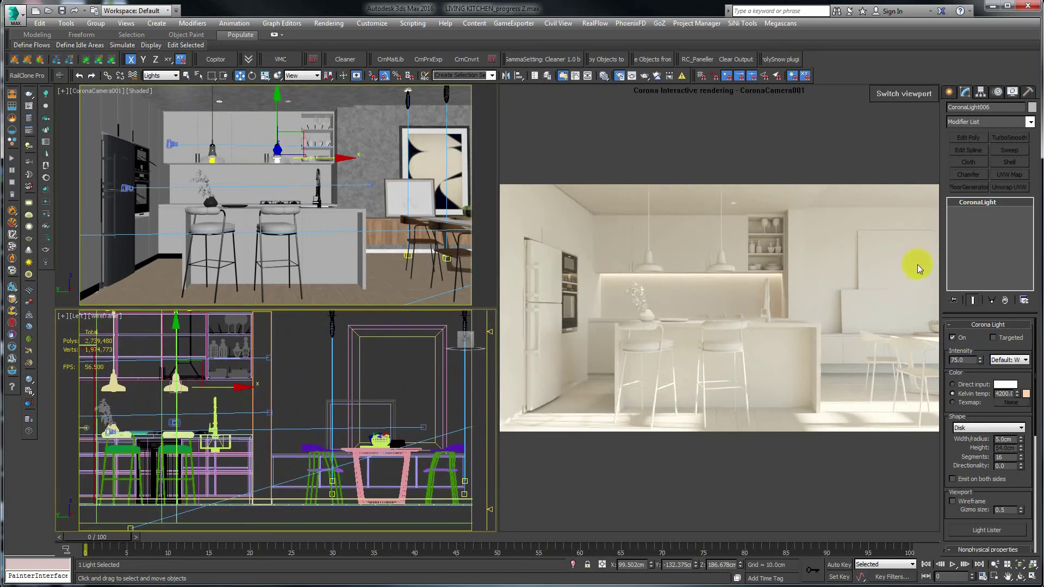
{"action": "left_click", "coordinate": [949, 93]}
{"action": "key", "text": "t"}
{"action": "key", "text": "z"}
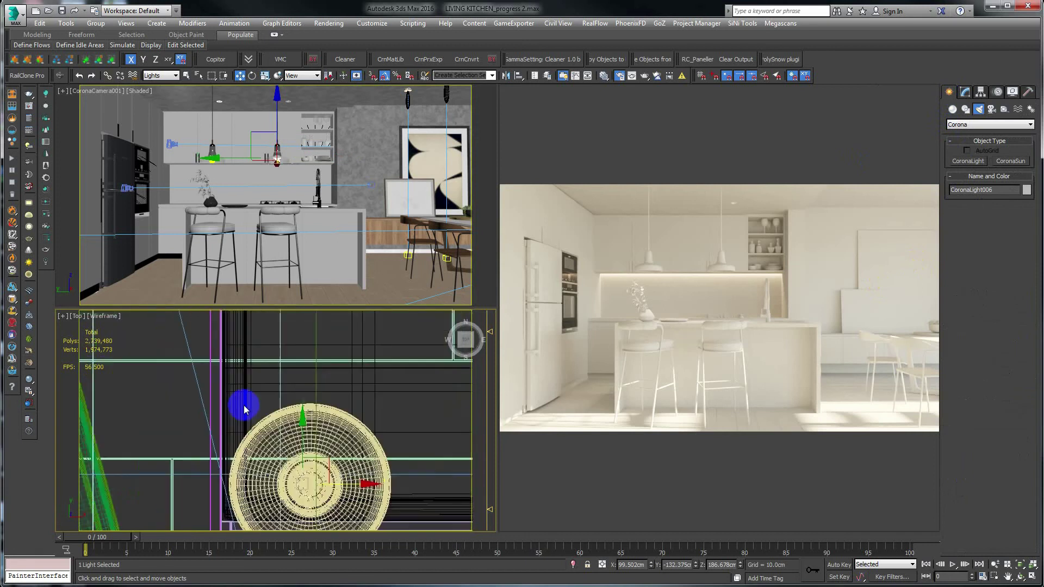
{"action": "scroll", "coordinate": [243, 406], "scroll_direction": "down", "scroll_amount": 3}
{"action": "middle_click_drag", "start_coordinate": [200, 422], "coordinate": [294, 434]}
{"action": "scroll", "coordinate": [294, 435], "scroll_direction": "down", "scroll_amount": 5}
{"action": "middle_click_drag", "start_coordinate": [390, 419], "coordinate": [282, 427]}
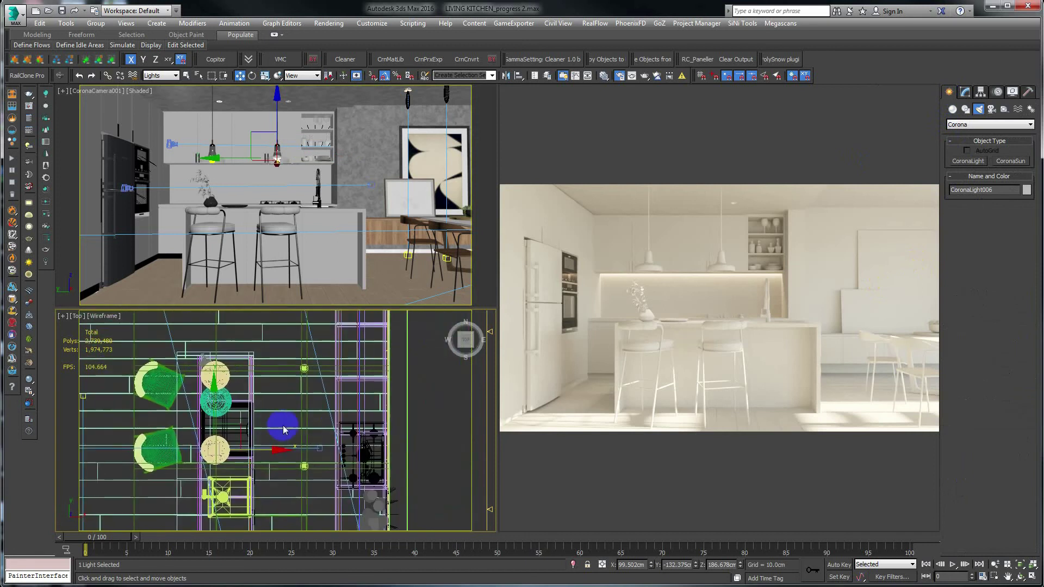
{"action": "left_click", "coordinate": [968, 161]}
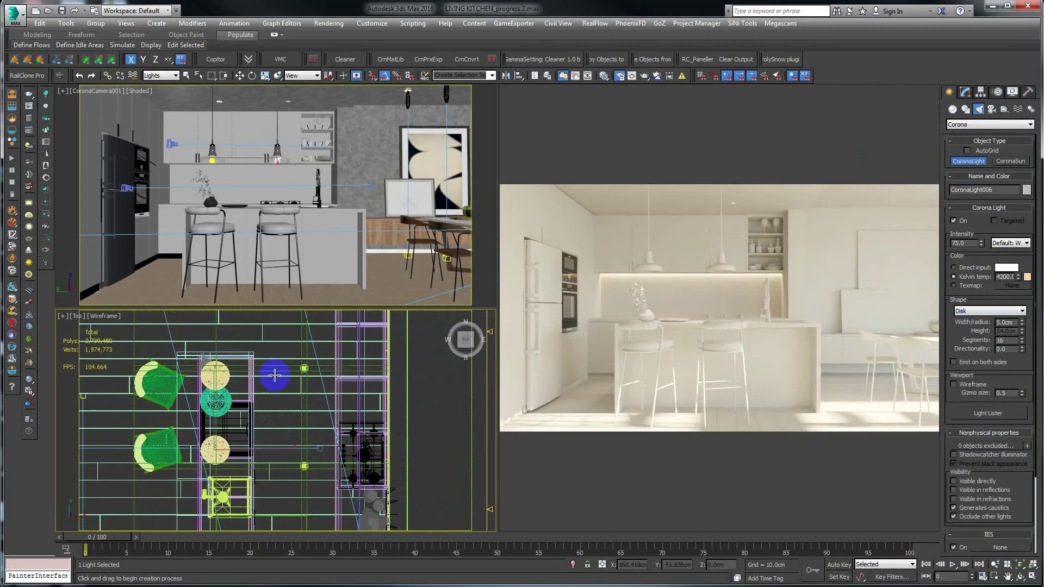
{"action": "left_click", "coordinate": [278, 357]}
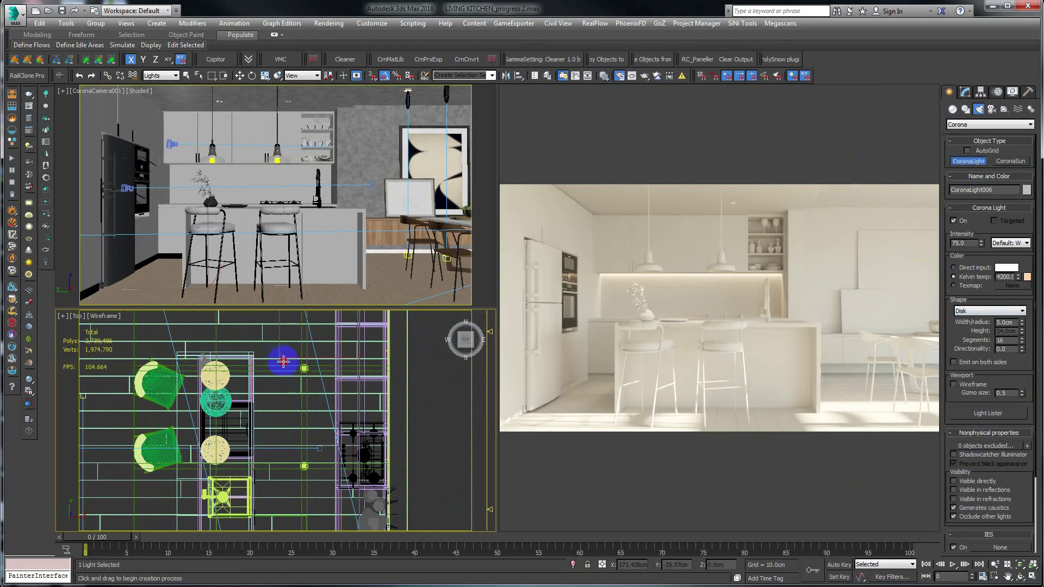
{"action": "left_click_drag", "start_coordinate": [283, 361], "coordinate": [282, 359]}
Move the new light in the Top view onto the ceiling spotlight fixture beside the island
{"action": "key", "text": "w"}
{"action": "middle_click_drag", "start_coordinate": [299, 377], "coordinate": [261, 373]}
{"action": "scroll", "coordinate": [261, 373], "scroll_direction": "up", "scroll_amount": 4}
{"action": "middle_click_drag", "start_coordinate": [237, 333], "coordinate": [213, 380]}
{"action": "left_click_drag", "start_coordinate": [218, 354], "coordinate": [266, 372]}
Raise the new light in the Front view from the floor to the ceiling spotlight fixture, at a height of about 306 cm
{"action": "key", "text": "f"}
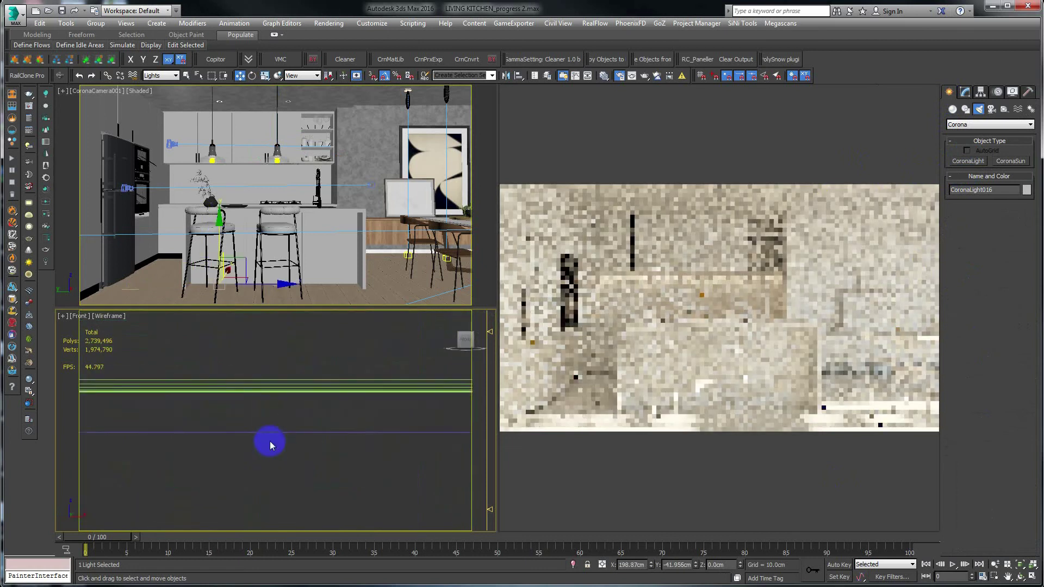
{"action": "scroll", "coordinate": [269, 409], "scroll_direction": "down", "scroll_amount": 8}
{"action": "middle_click_drag", "start_coordinate": [252, 375], "coordinate": [262, 472]}
{"action": "scroll", "coordinate": [263, 477], "scroll_direction": "down", "scroll_amount": 3}
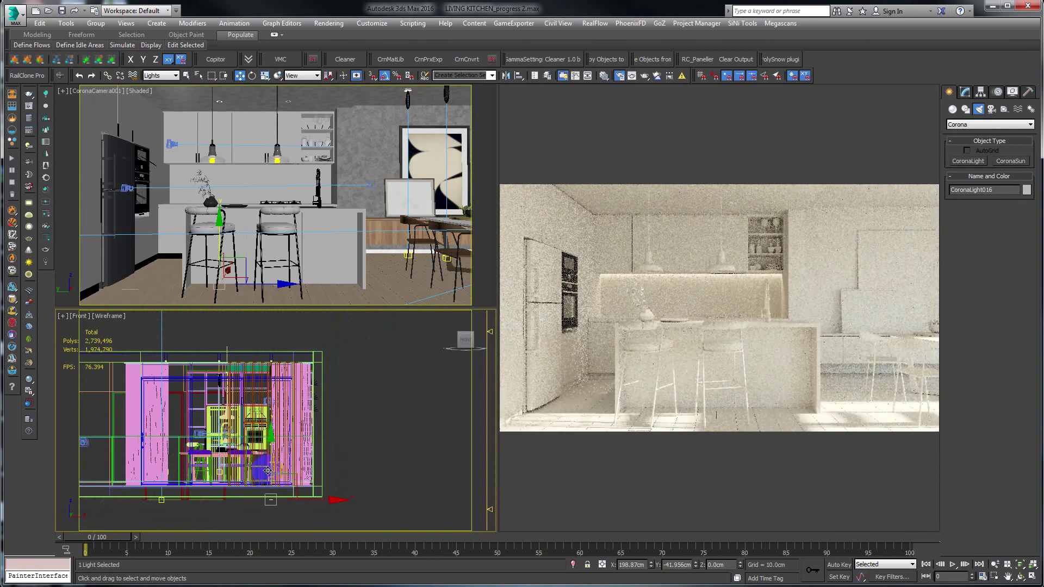
{"action": "left_click_drag", "start_coordinate": [273, 459], "coordinate": [270, 323]}
{"action": "scroll", "coordinate": [291, 429], "scroll_direction": "up", "scroll_amount": 3}
{"action": "scroll", "coordinate": [291, 429], "scroll_direction": "up", "scroll_amount": 4}
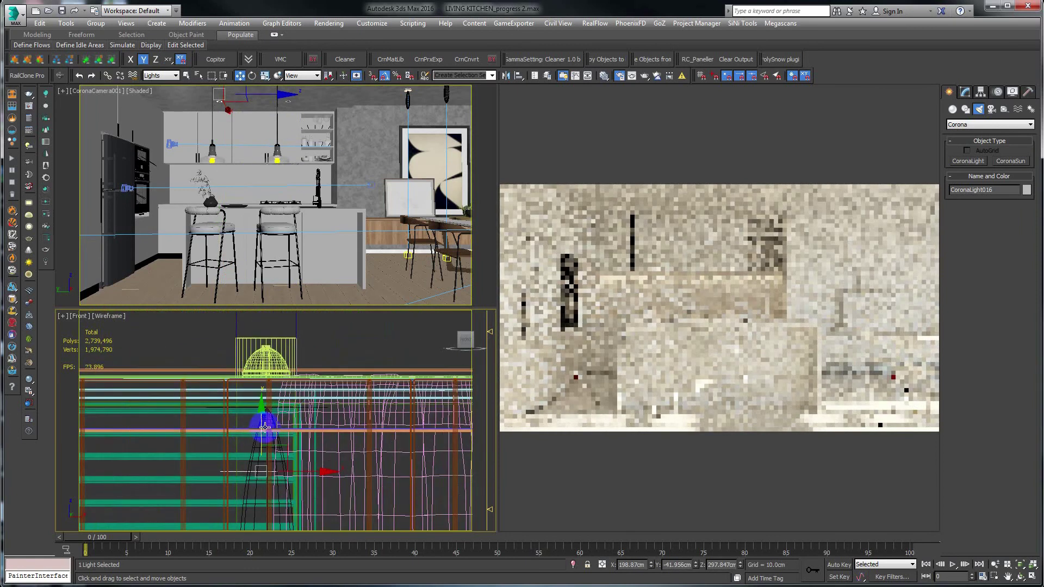
{"action": "left_click_drag", "start_coordinate": [264, 428], "coordinate": [267, 346]}
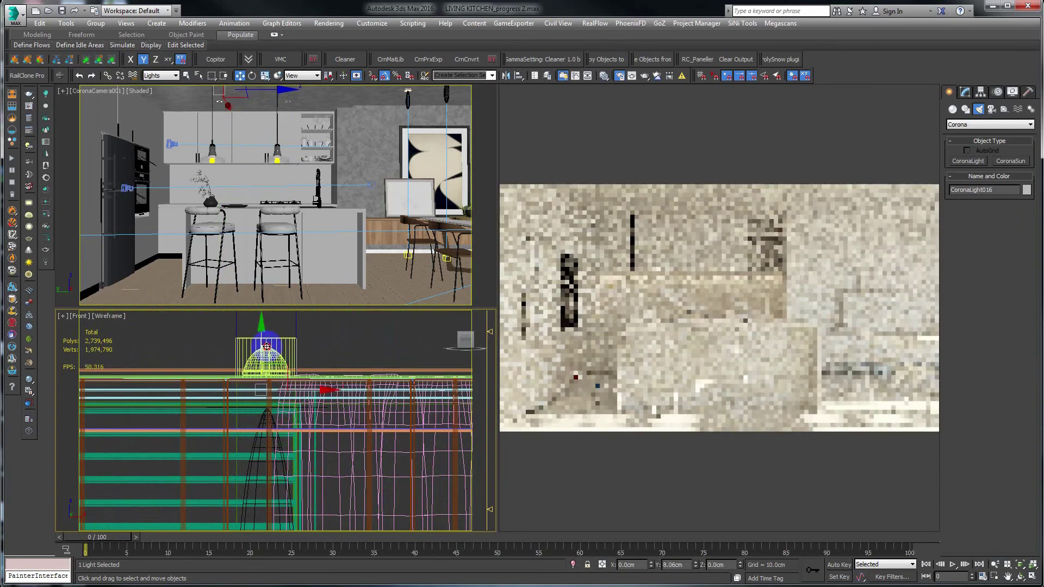
Lower the spotlight's light vertically in a shaded Perspective view to a height of about 286 cm, below the fixture
{"action": "key", "text": "p"}
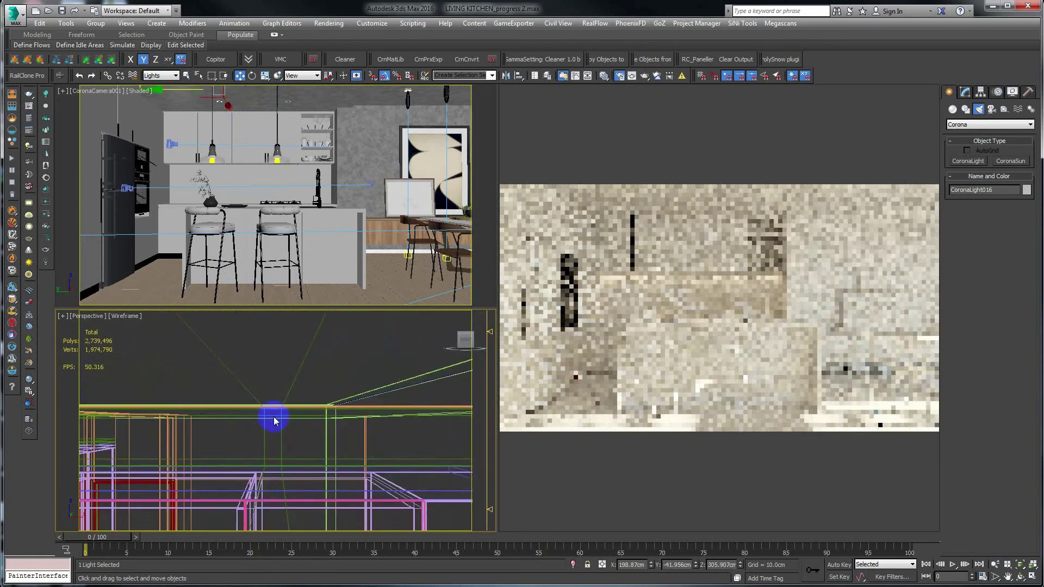
{"action": "scroll", "coordinate": [274, 420], "scroll_direction": "down", "scroll_amount": 3}
{"action": "middle_click_drag", "start_coordinate": [291, 433], "coordinate": [333, 368]}
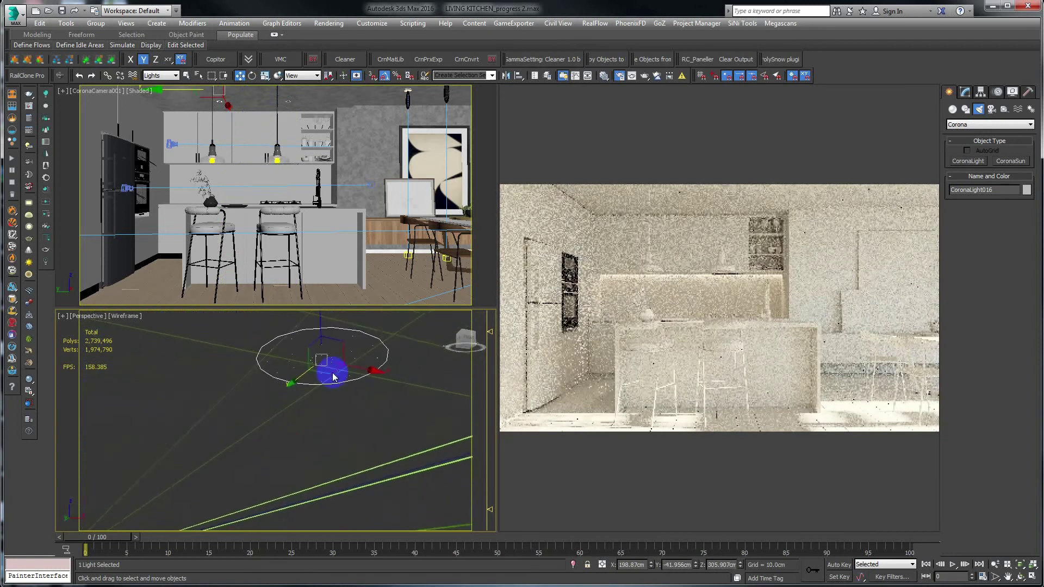
{"action": "key", "text": "F3"}
{"action": "left_click_drag", "start_coordinate": [332, 373], "coordinate": [366, 411]}
Compare the beam patterns on the photometric spot chart in ACDSee and assign the 30.IES profile to the ceiling spotlight's light
{"action": "key", "text": "t"}
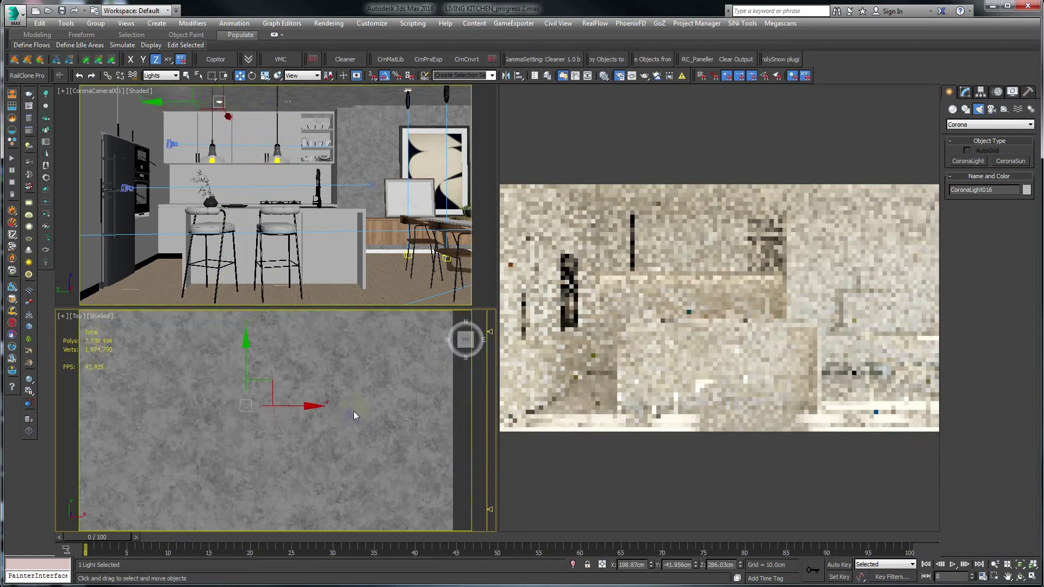
{"action": "left_click", "coordinate": [965, 91]}
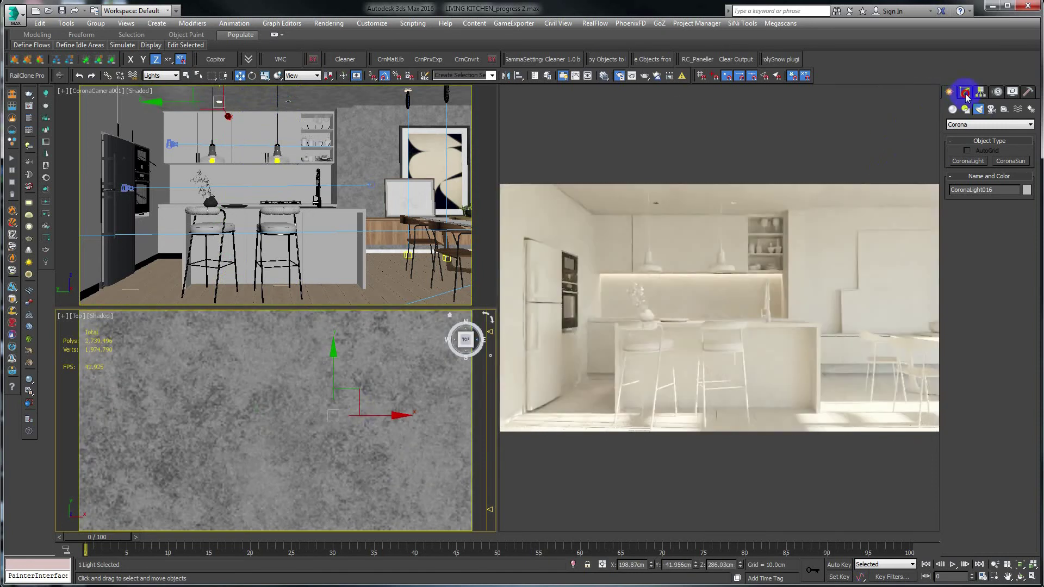
{"action": "left_click_drag", "start_coordinate": [968, 414], "coordinate": [977, 254]}
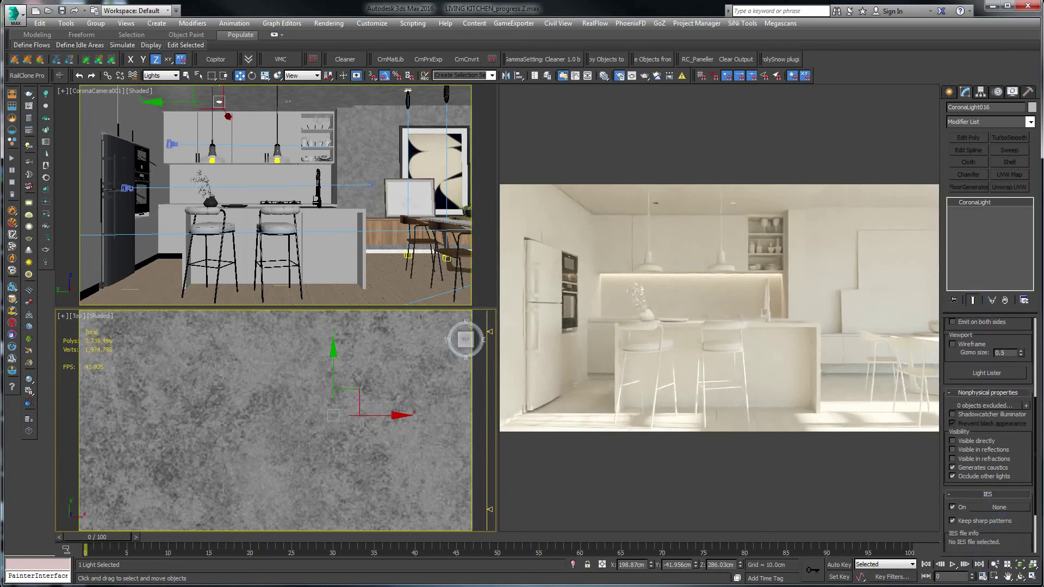
{"action": "left_click_drag", "start_coordinate": [231, 586], "coordinate": [319, 146]}
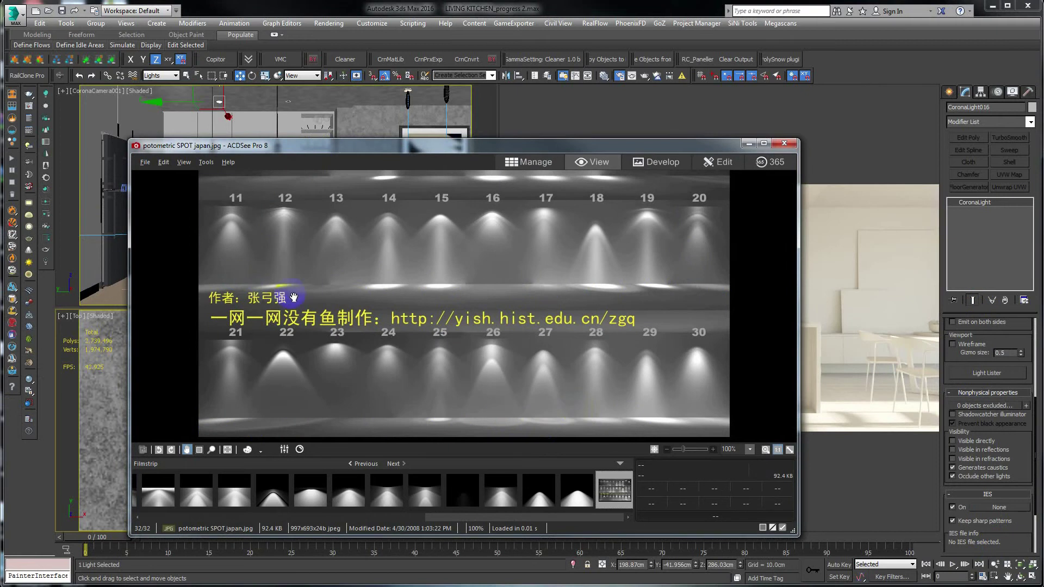
{"action": "left_click_drag", "start_coordinate": [345, 255], "coordinate": [345, 255]}
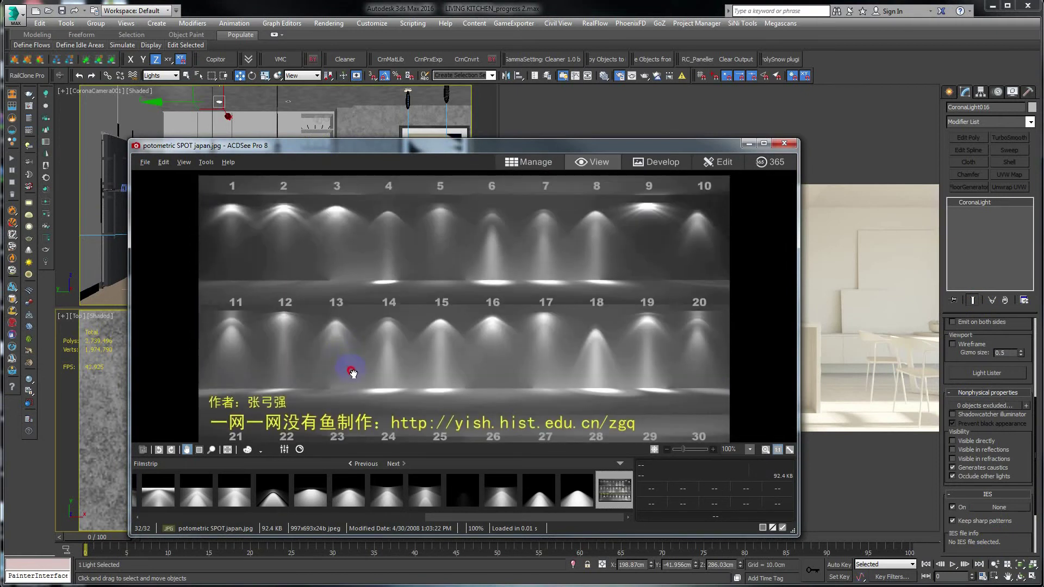
{"action": "left_click_drag", "start_coordinate": [353, 373], "coordinate": [588, 407]}
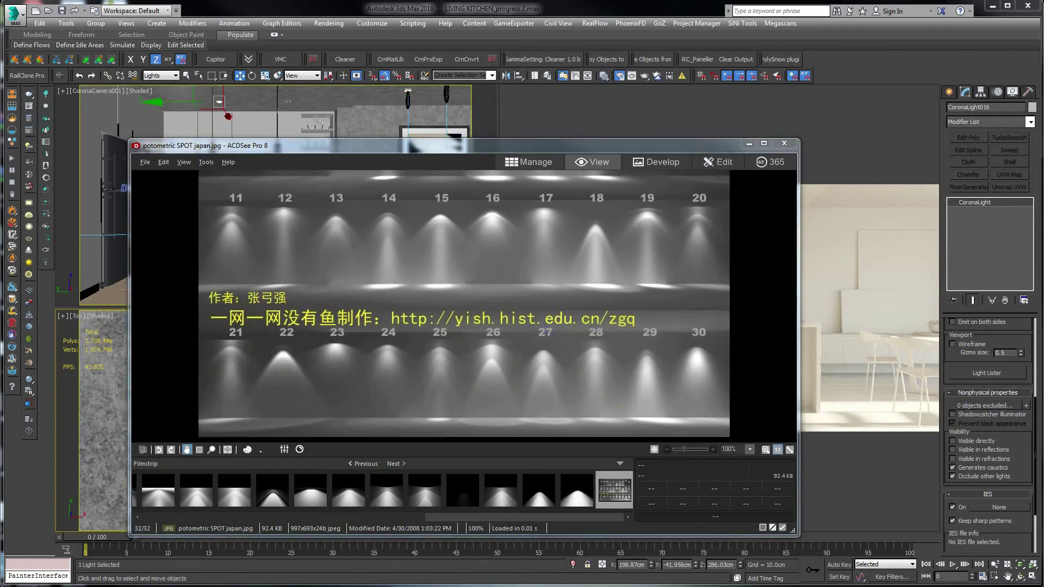
{"action": "left_click_drag", "start_coordinate": [531, 303], "coordinate": [716, 154]}
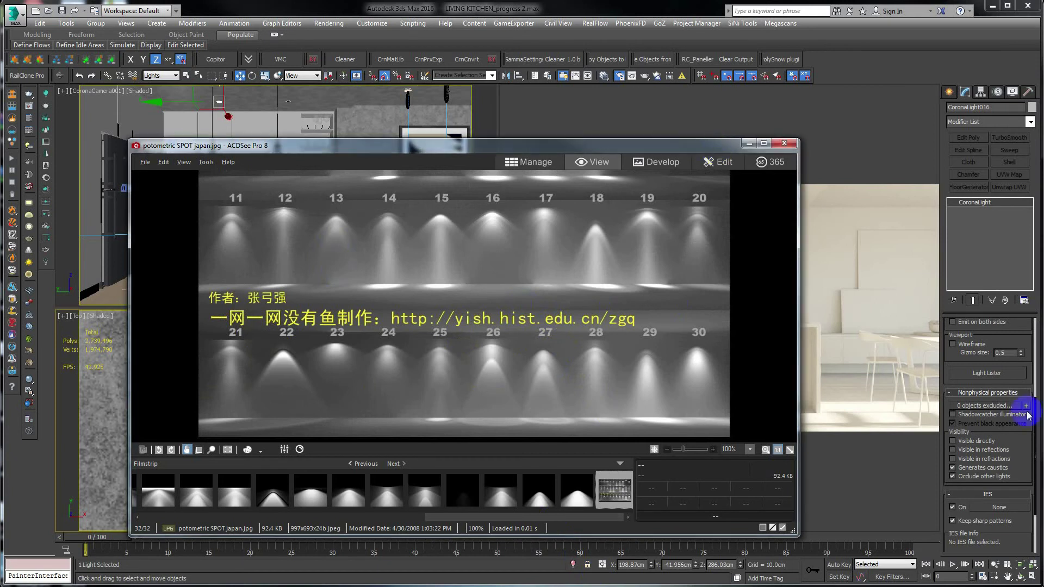
{"action": "left_click", "coordinate": [999, 507]}
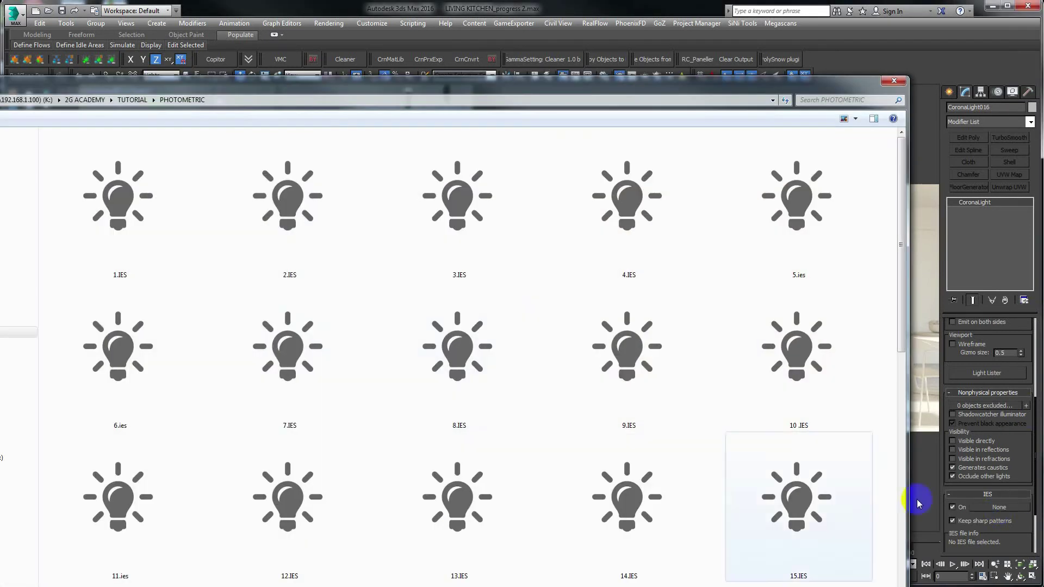
{"action": "scroll", "coordinate": [324, 381], "scroll_direction": "down", "scroll_amount": 3}
{"action": "left_click", "coordinate": [140, 517]}
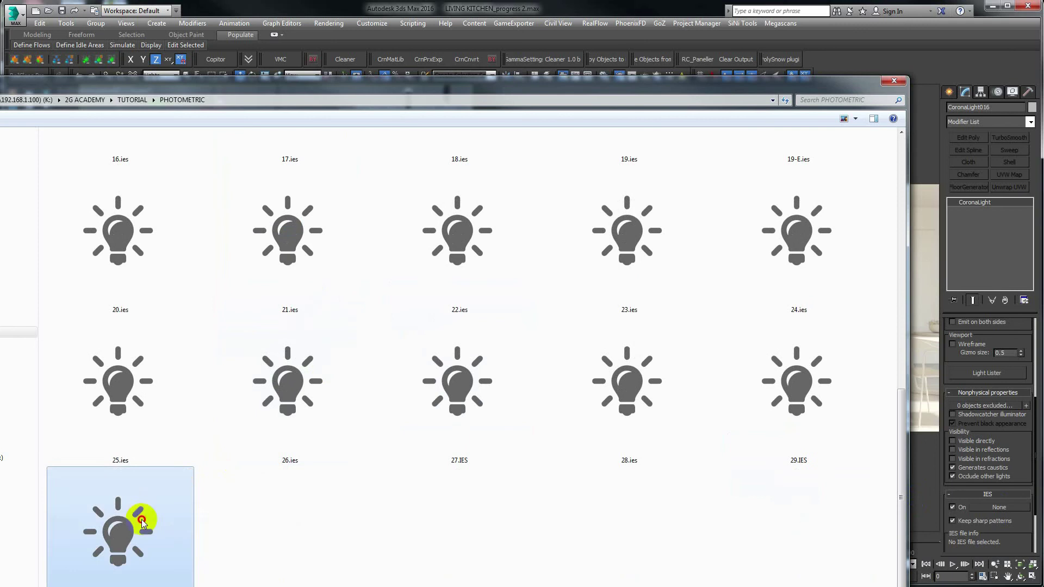
{"action": "left_click", "coordinate": [754, 576]}
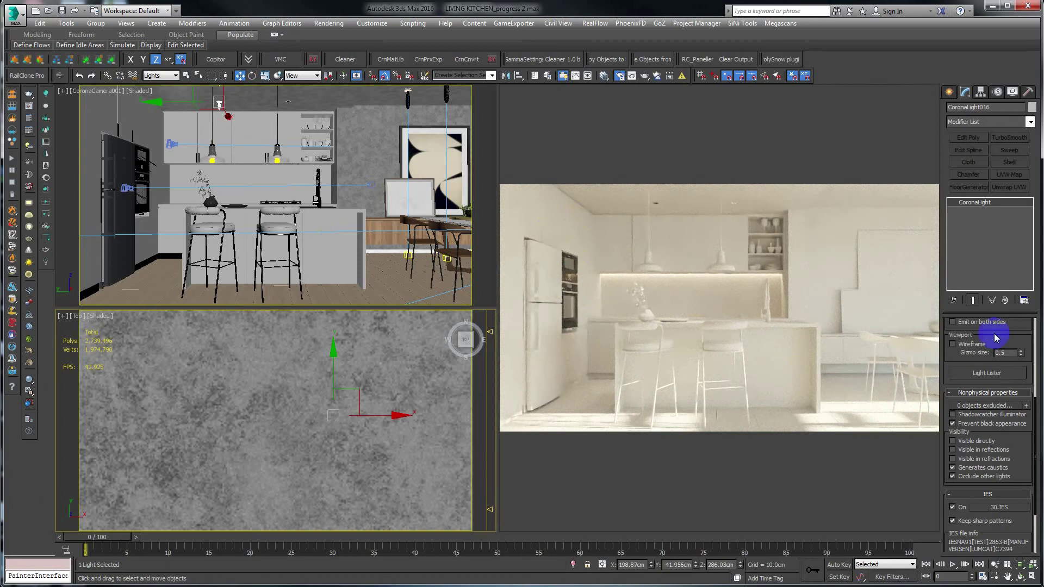
{"action": "scroll", "coordinate": [1001, 332], "scroll_direction": "up", "scroll_amount": 3}
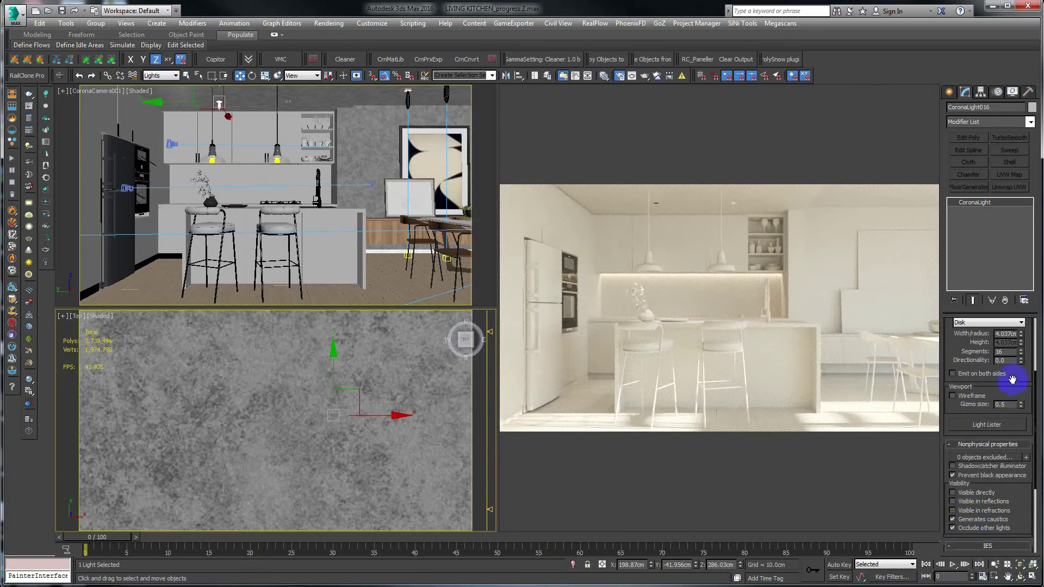
{"action": "left_click_drag", "start_coordinate": [1011, 380], "coordinate": [1006, 484]}
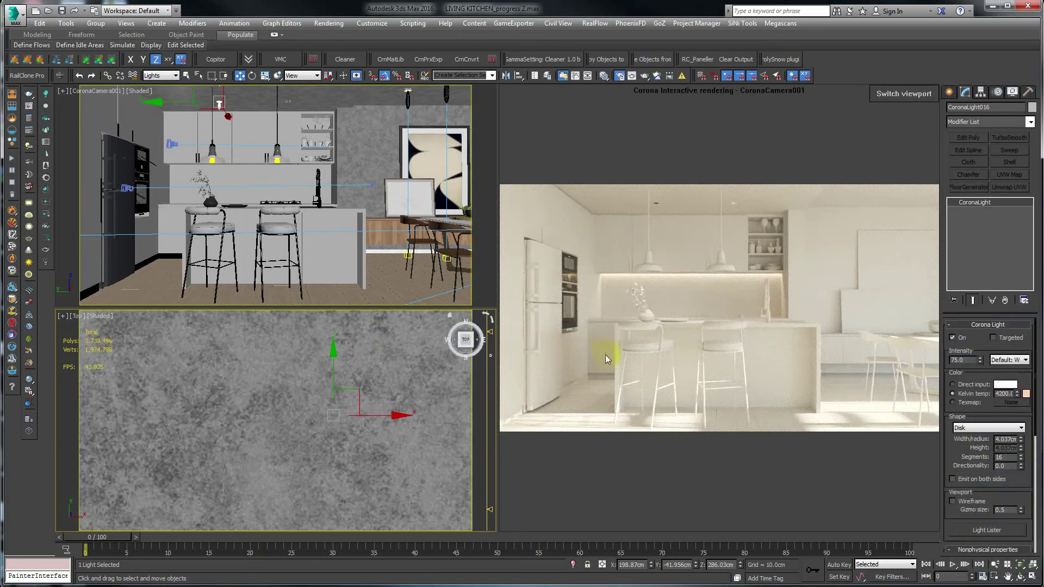
{"action": "right_click", "coordinate": [205, 140]}
{"action": "key", "text": "t"}
{"action": "key", "text": "z"}
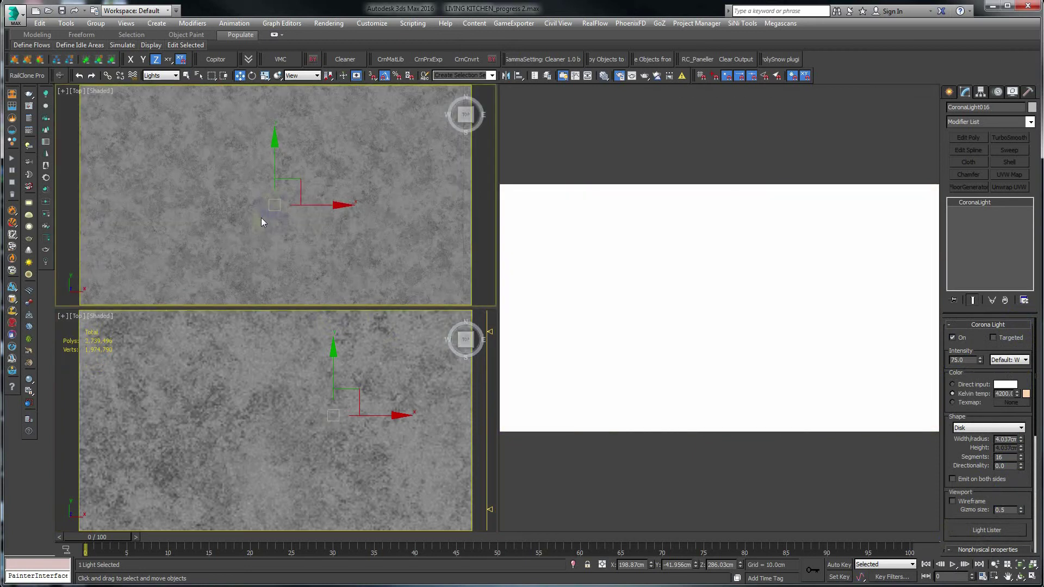
{"action": "key", "text": "c"}
{"action": "double_click", "coordinate": [489, 220]}
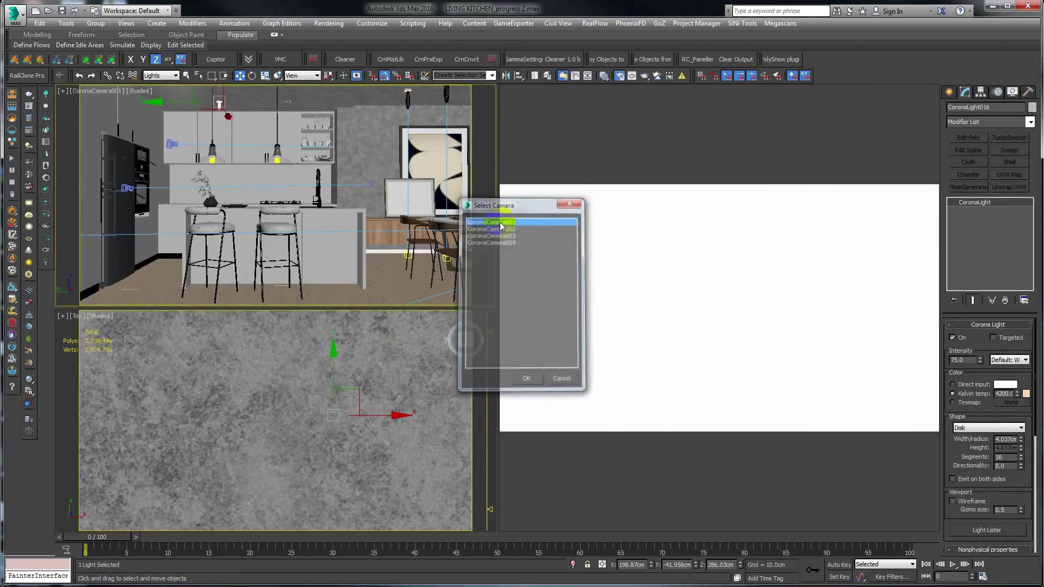
Clone the spotlight's light as one instance in a wireframe Top view onto the second ceiling spotlight in the island aisle
{"action": "key", "text": "F3"}
{"action": "scroll", "coordinate": [333, 375], "scroll_direction": "down", "scroll_amount": 5}
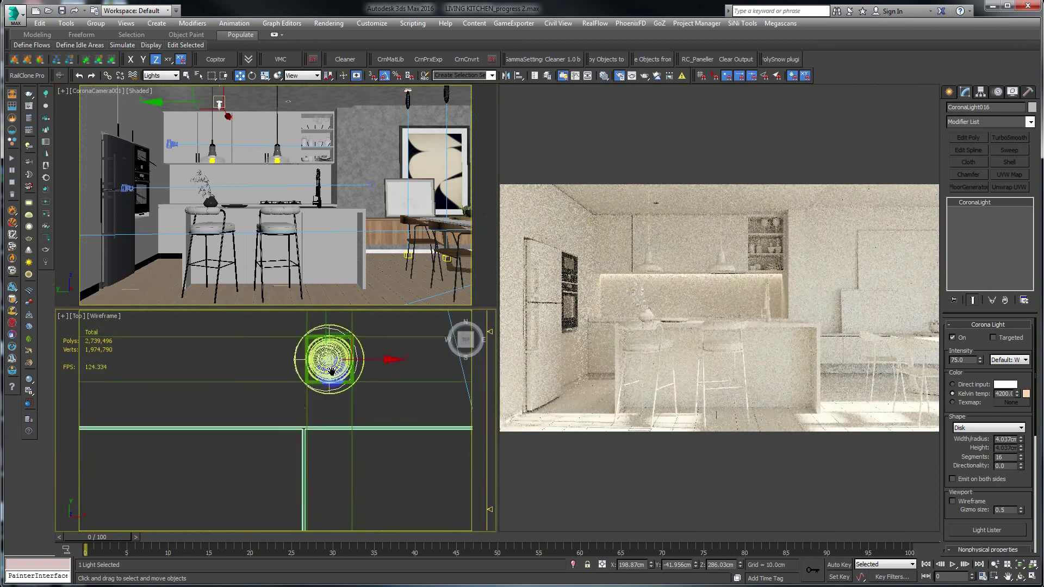
{"action": "scroll", "coordinate": [331, 371], "scroll_direction": "down", "scroll_amount": 5}
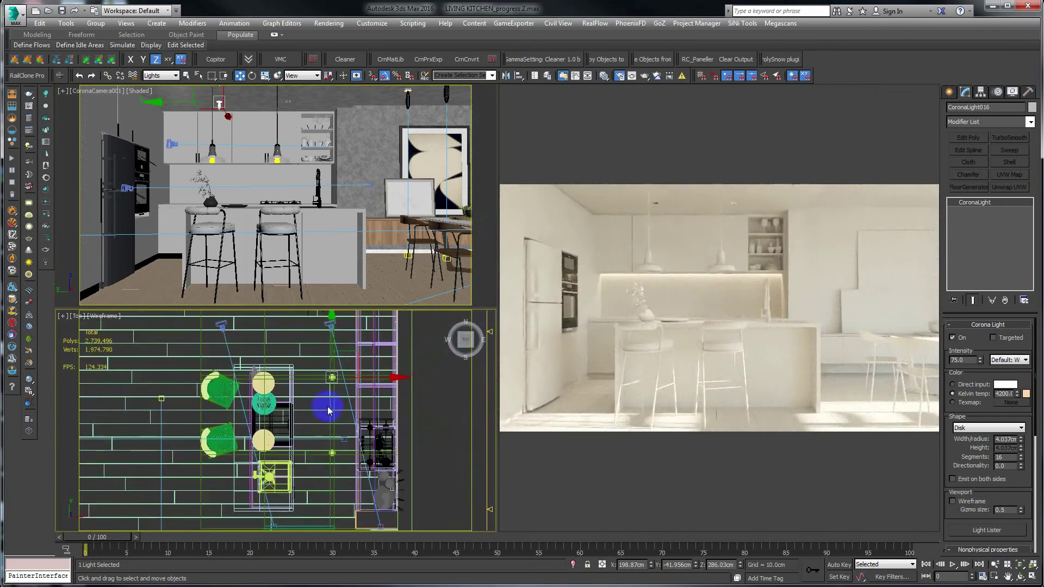
{"action": "left_click_drag", "start_coordinate": [332, 350], "coordinate": [326, 424], "text": "shift"}
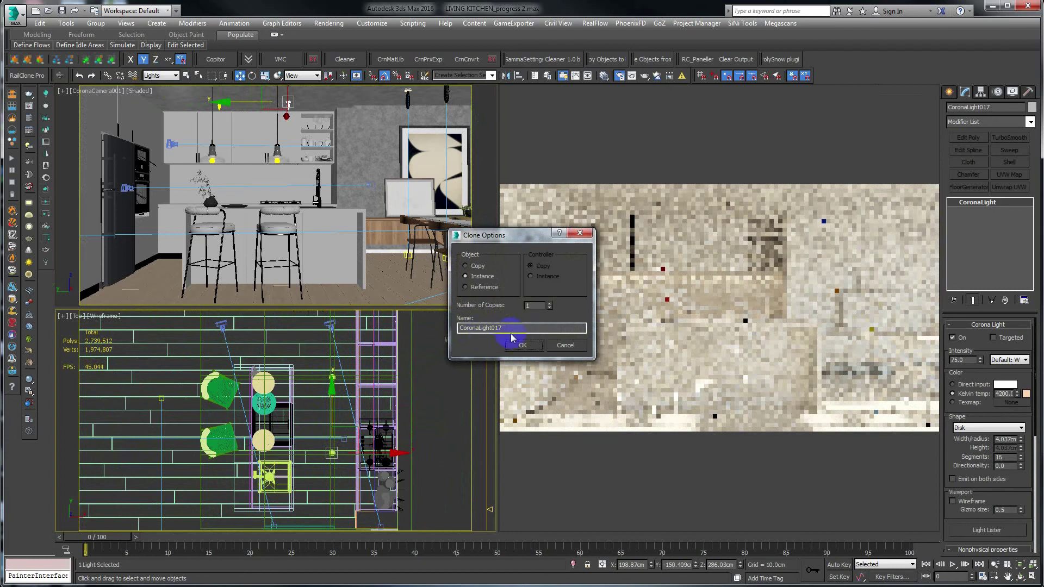
{"action": "left_click", "coordinate": [532, 343]}
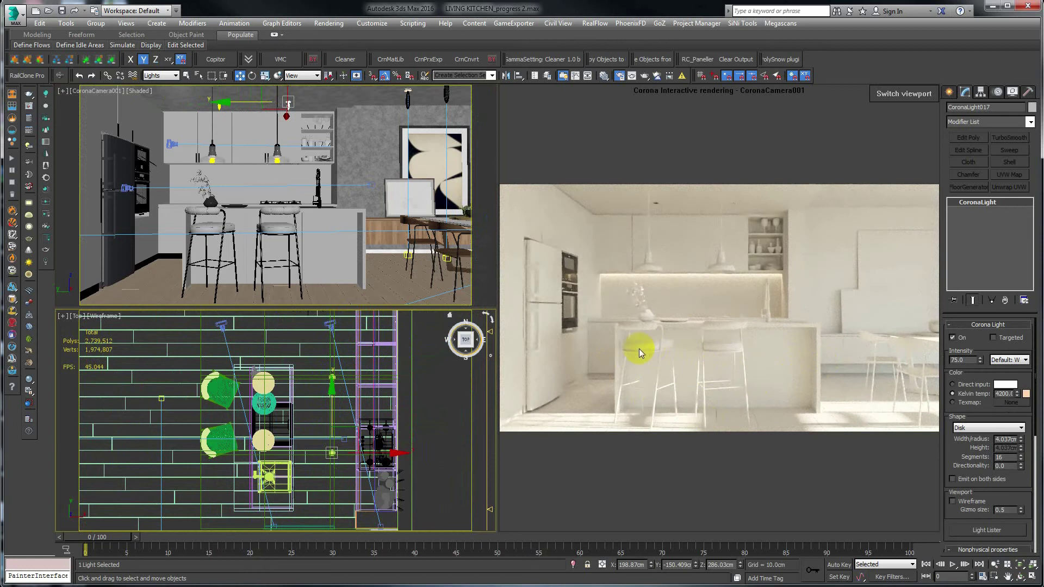
Clone the first spotlight's light as an instance in the Top view, onto the open floor between the island's end and the fridge and oven units
{"action": "scroll", "coordinate": [319, 434], "scroll_direction": "up", "scroll_amount": 1}
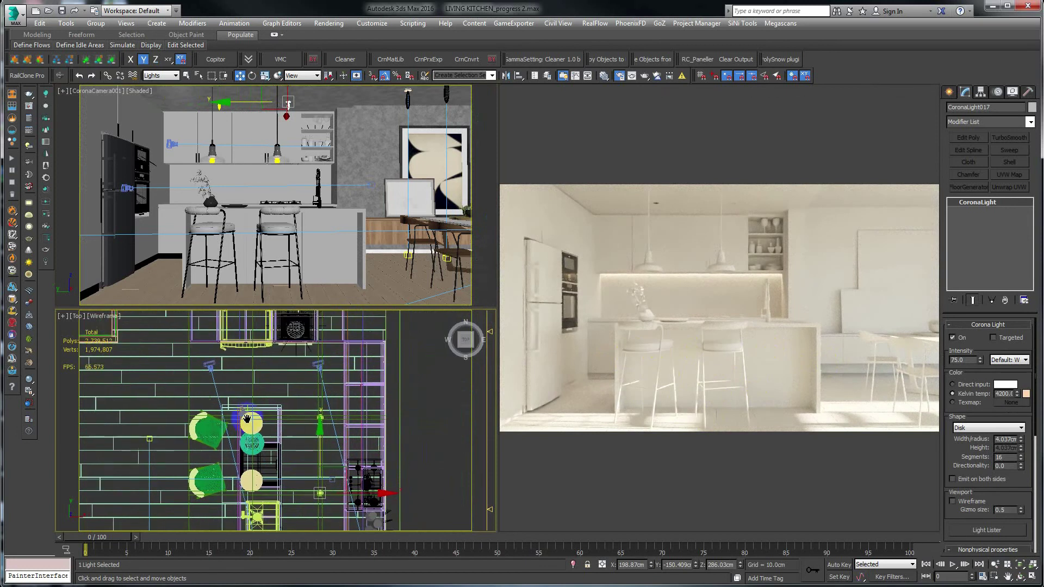
{"action": "scroll", "coordinate": [319, 433], "scroll_direction": "up", "scroll_amount": 1}
{"action": "left_click", "coordinate": [319, 410]}
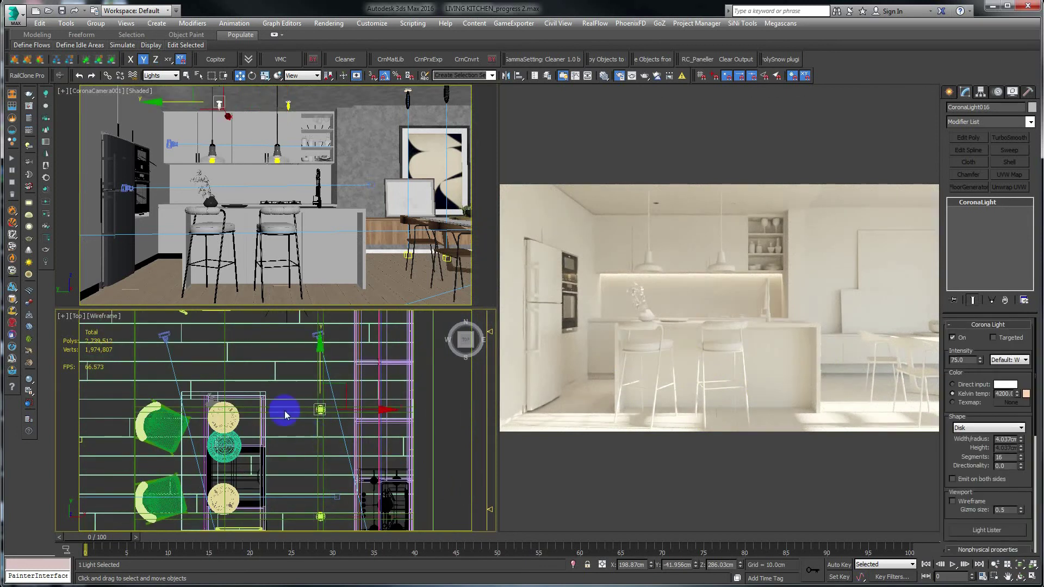
{"action": "middle_click_drag", "start_coordinate": [282, 412], "coordinate": [317, 445]}
{"action": "scroll", "coordinate": [317, 445], "scroll_direction": "down", "scroll_amount": 2}
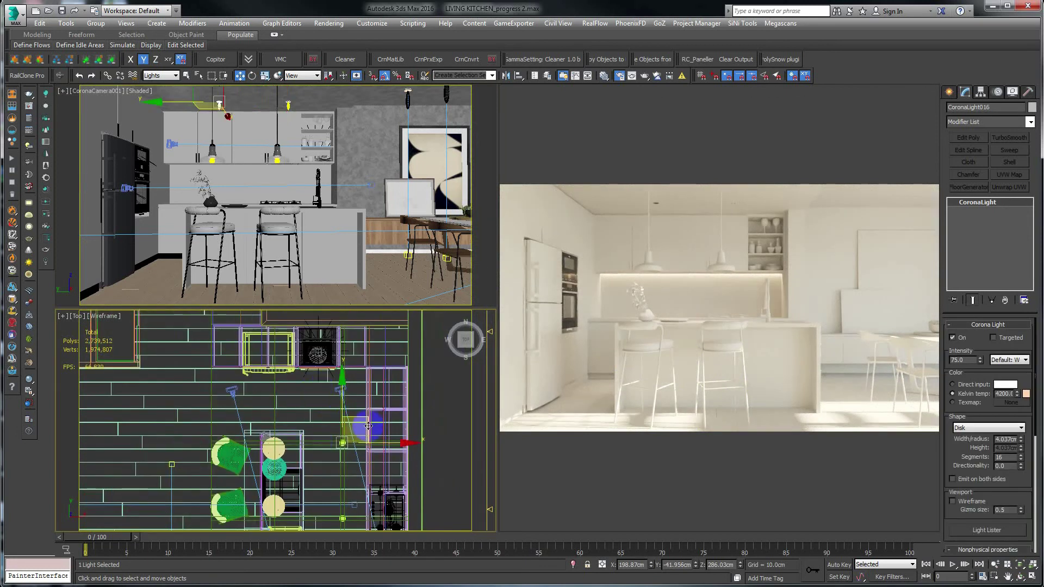
{"action": "left_click_drag", "start_coordinate": [370, 423], "coordinate": [307, 381], "text": "shift"}
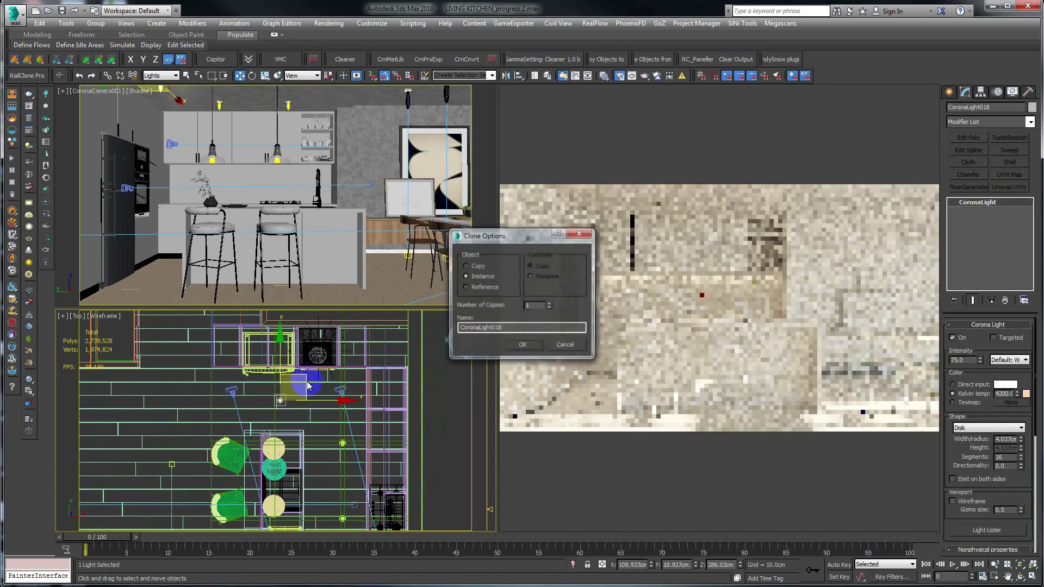
{"action": "left_click", "coordinate": [520, 344]}
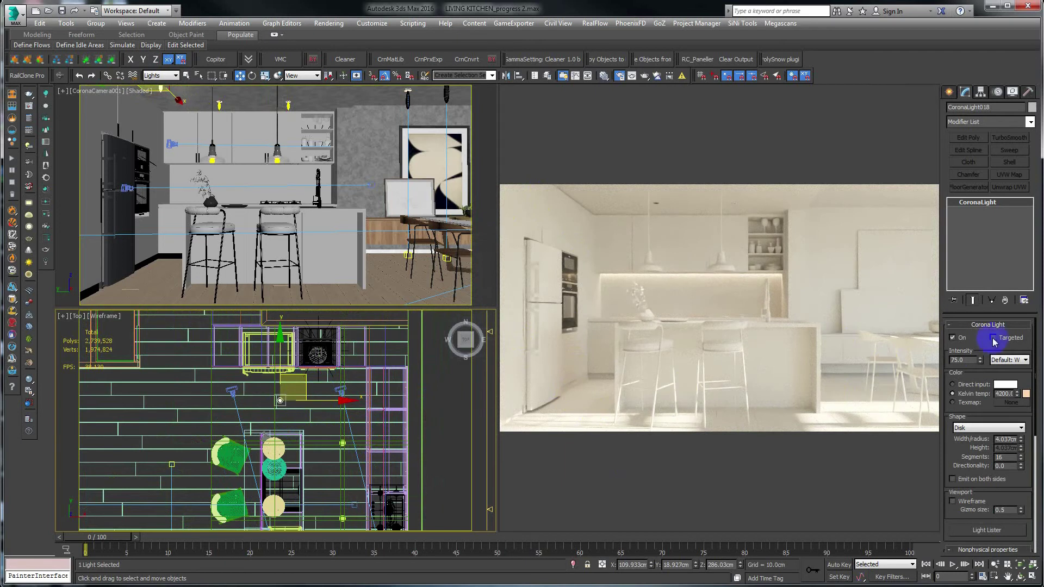
Set the intensity of the instanced ceiling spotlights to 250
{"action": "double_click", "coordinate": [974, 357]}
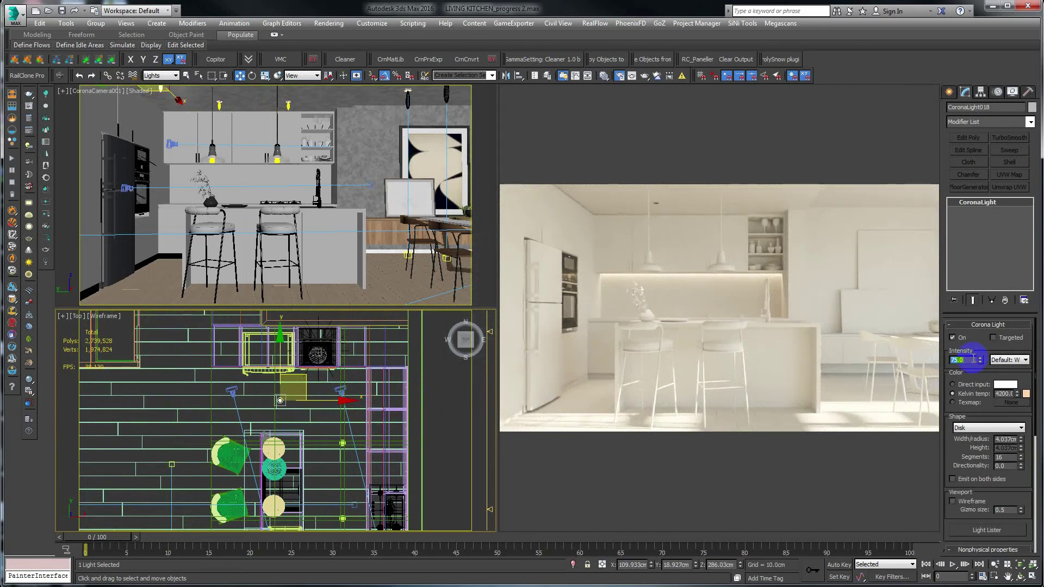
{"action": "type", "text": "250"}
{"action": "key", "text": "Return"}
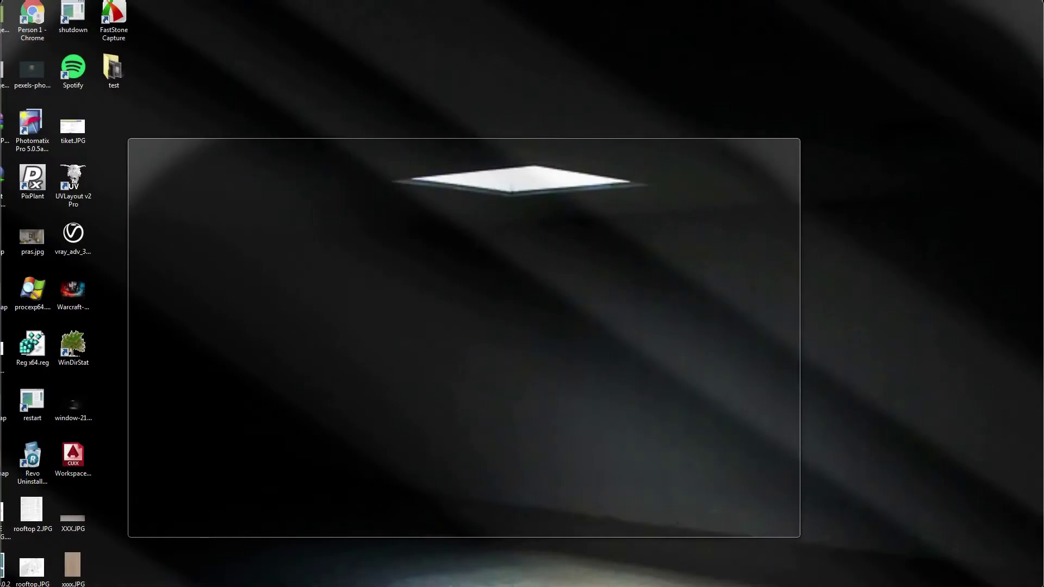
Check the photometric spot chart in ACDSee and replace the instanced spotlights' IES profile with 29.IES
{"action": "key", "text": "alt+Tab"}
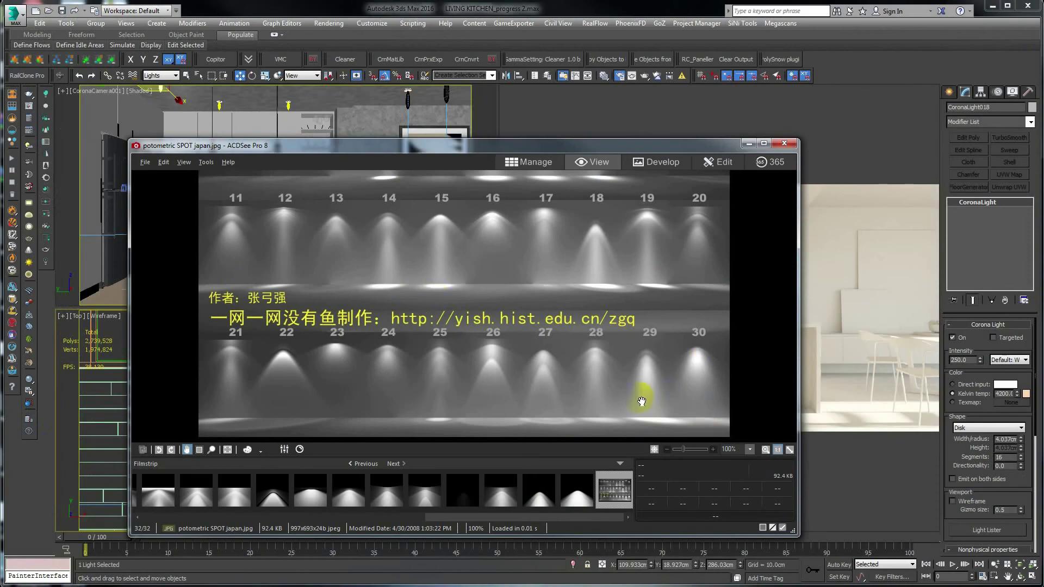
{"action": "left_click", "coordinate": [748, 144]}
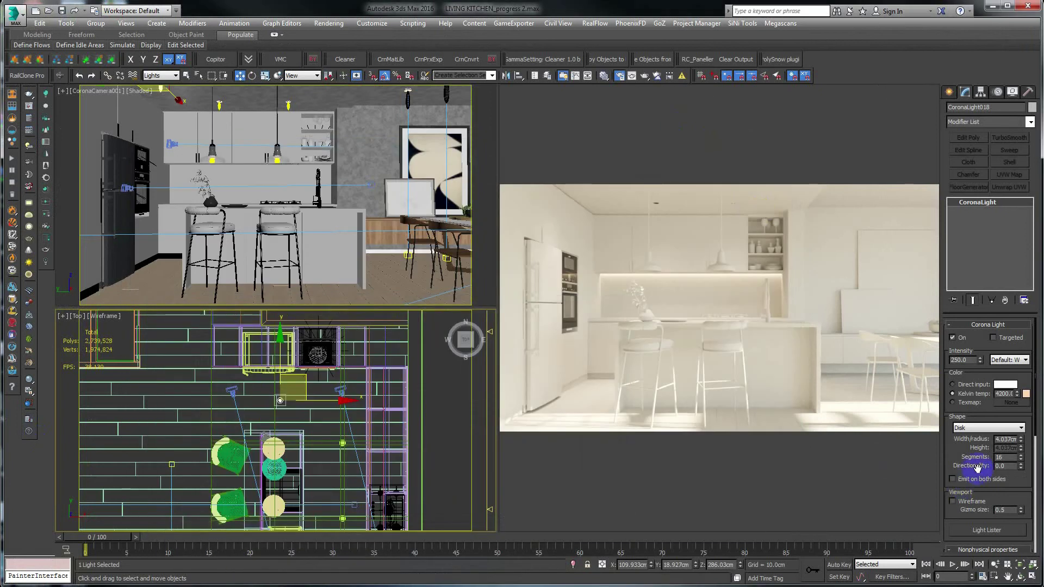
{"action": "left_click_drag", "start_coordinate": [993, 494], "coordinate": [988, 407]}
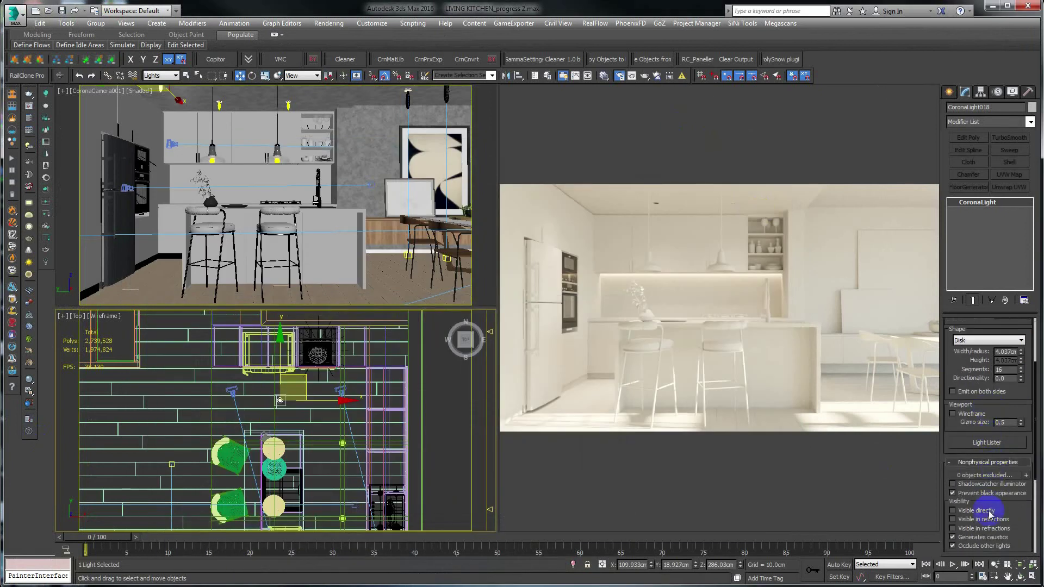
{"action": "left_click_drag", "start_coordinate": [1011, 505], "coordinate": [1007, 411]}
{"action": "left_click", "coordinate": [1007, 485]}
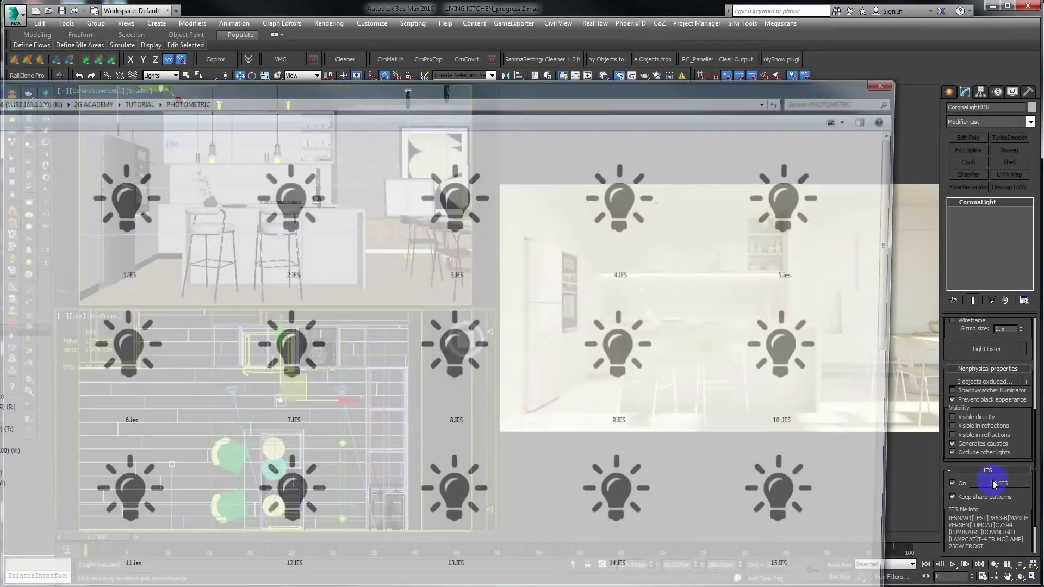
{"action": "scroll", "coordinate": [638, 502], "scroll_direction": "down", "scroll_amount": 3}
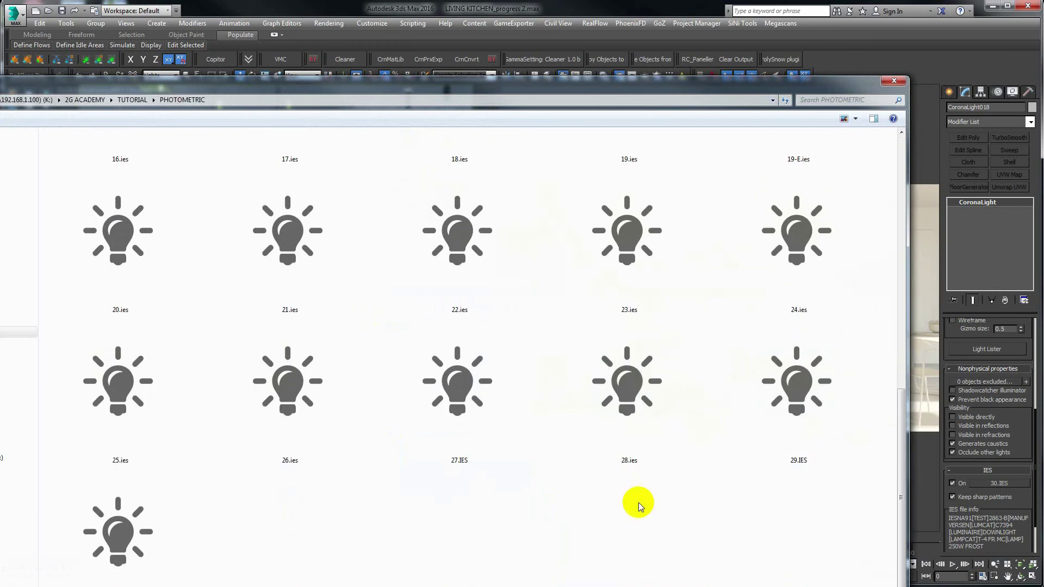
{"action": "double_click", "coordinate": [783, 380]}
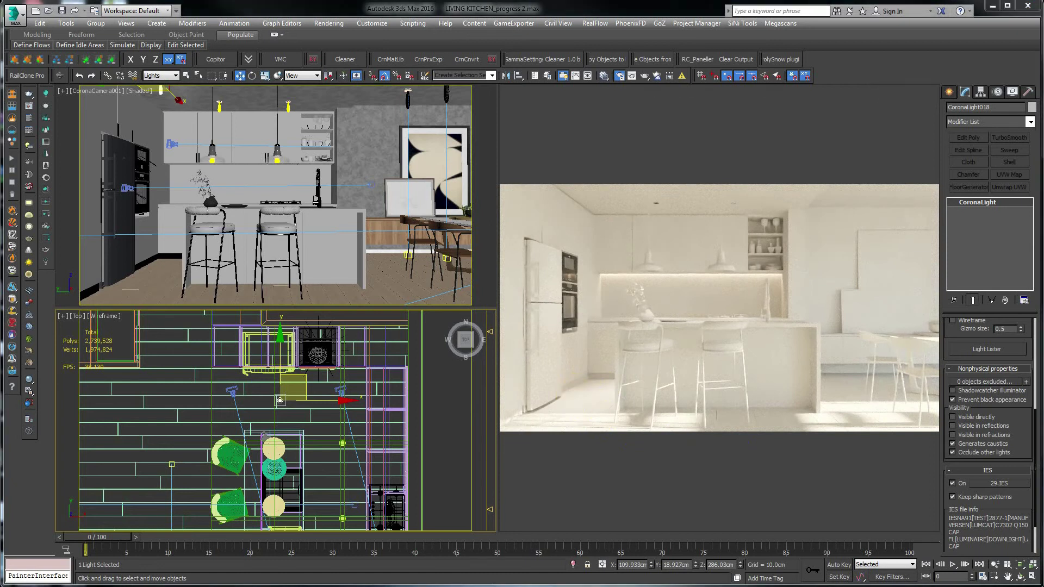
Consult the photometric spot chart in ACDSee again and replace the instanced kitchen ceiling spotlights' IES profile with 19-E.ies
{"action": "left_click", "coordinate": [195, 586]}
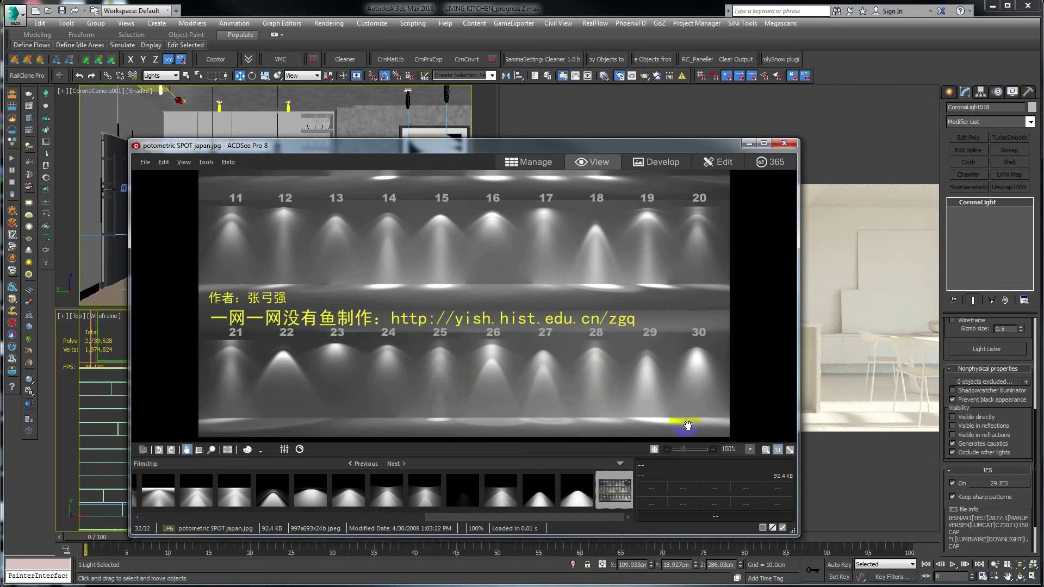
{"action": "mouse_move", "coordinate": [642, 252]}
{"action": "left_mouse_down"}
{"action": "mouse_move", "coordinate": [625, 284]}
{"action": "mouse_move", "coordinate": [617, 370]}
{"action": "left_mouse_up"}
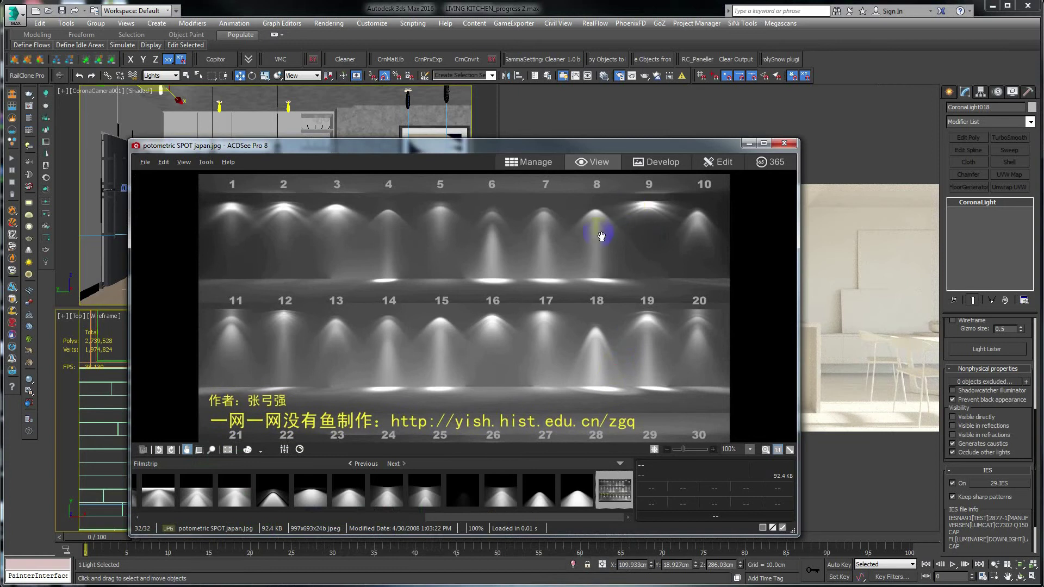
{"action": "left_click_drag", "start_coordinate": [499, 381], "coordinate": [496, 309]}
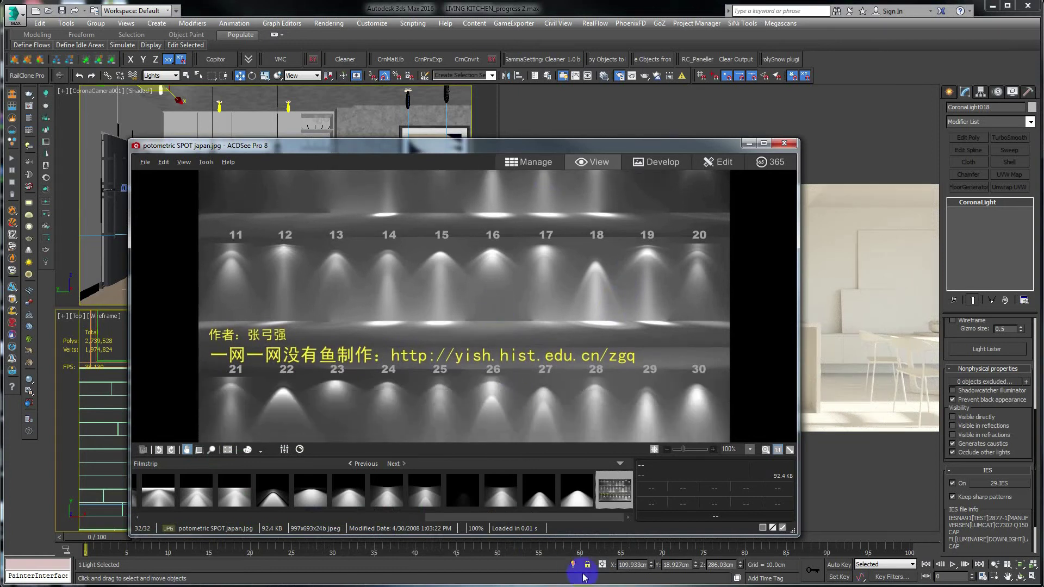
{"action": "left_click_drag", "start_coordinate": [667, 352], "coordinate": [668, 335]}
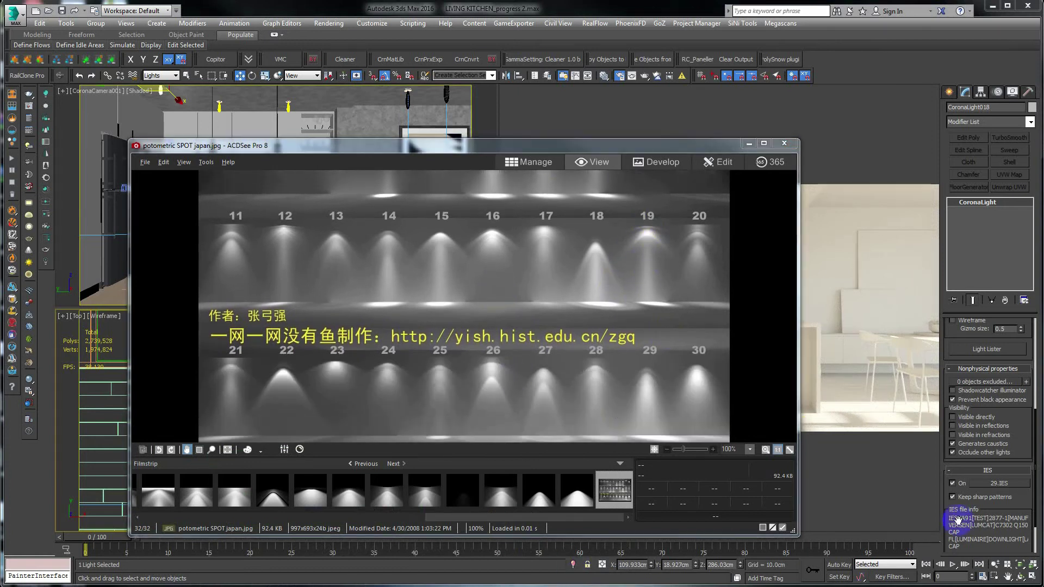
{"action": "left_click", "coordinate": [1002, 487]}
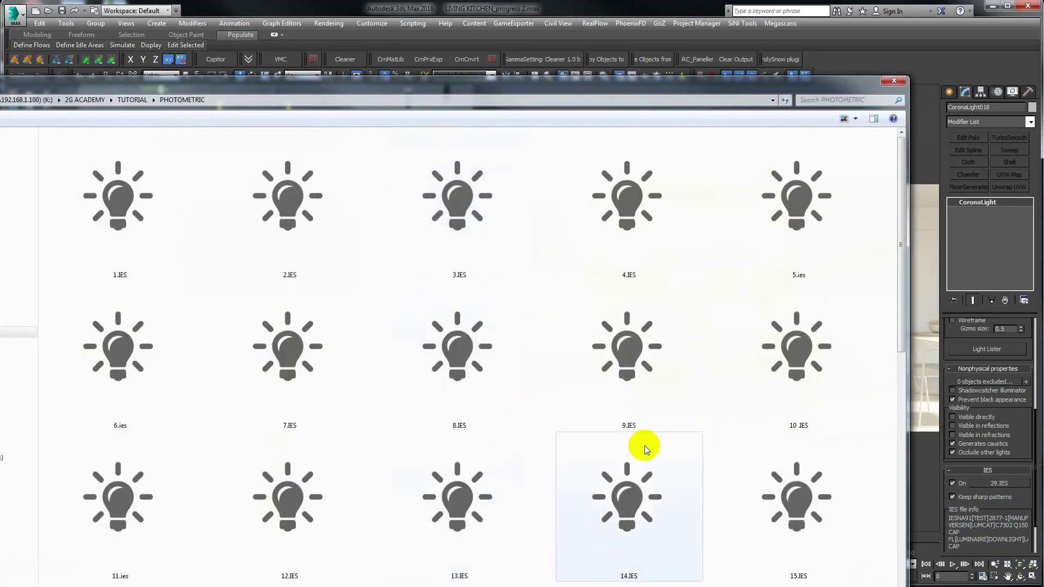
{"action": "left_click", "coordinate": [641, 462]}
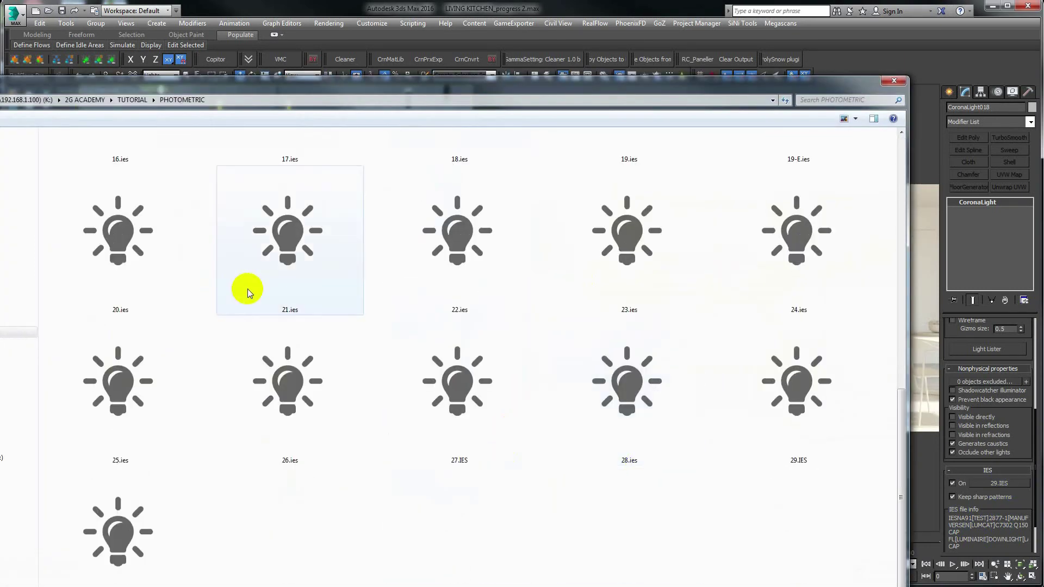
{"action": "left_click", "coordinate": [797, 159]}
{"action": "key", "text": "Return"}
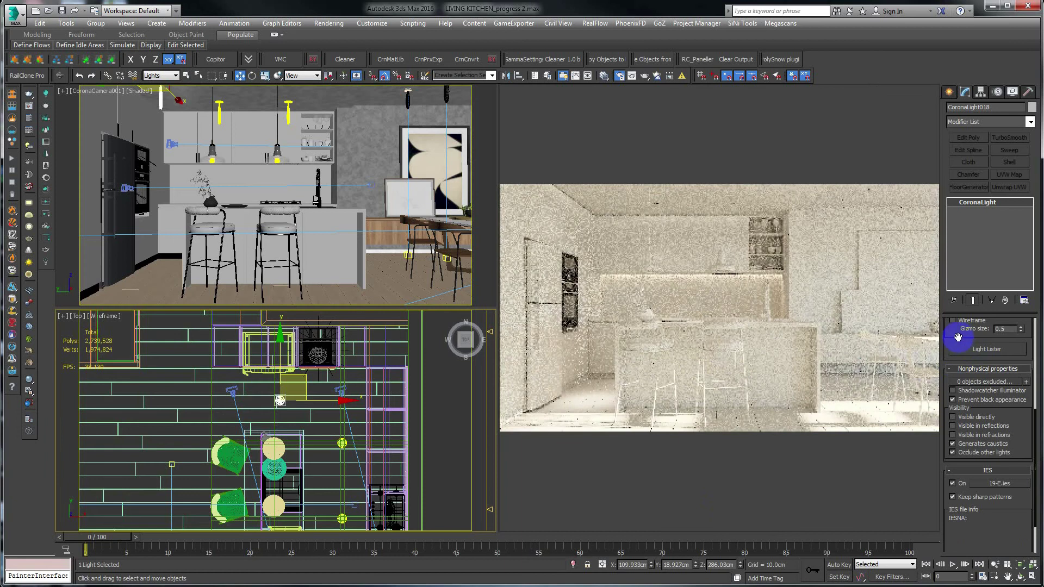
{"action": "left_click_drag", "start_coordinate": [955, 333], "coordinate": [962, 483]}
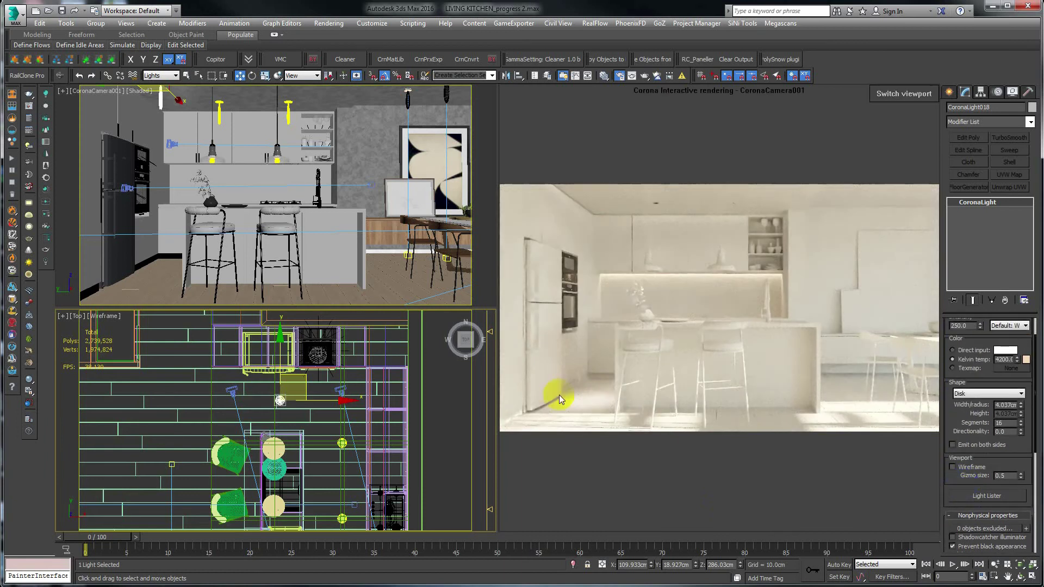
{"action": "left_click_drag", "start_coordinate": [973, 334], "coordinate": [974, 384]}
{"action": "left_click", "coordinate": [972, 360]}
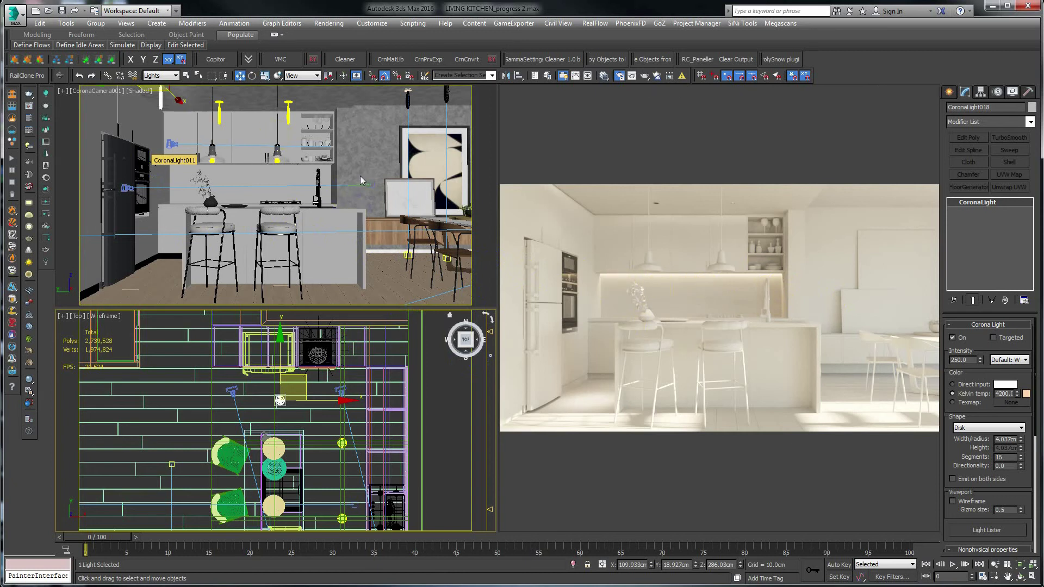
Select the targeted ceiling spotlight over the dining area and replace its IES profile with 30.IES
{"action": "left_click", "coordinate": [407, 111]}
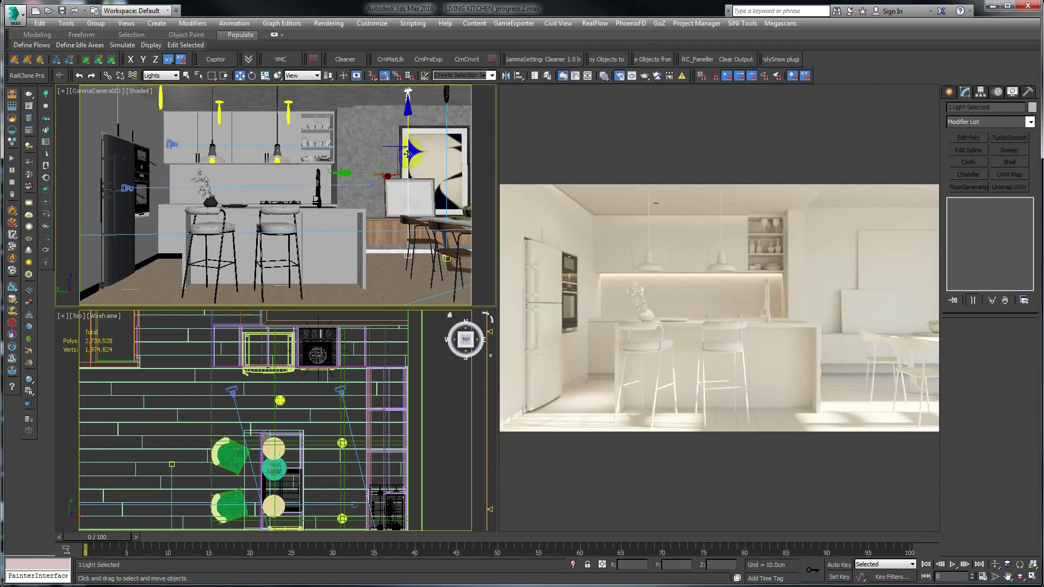
{"action": "left_click", "coordinate": [422, 111]}
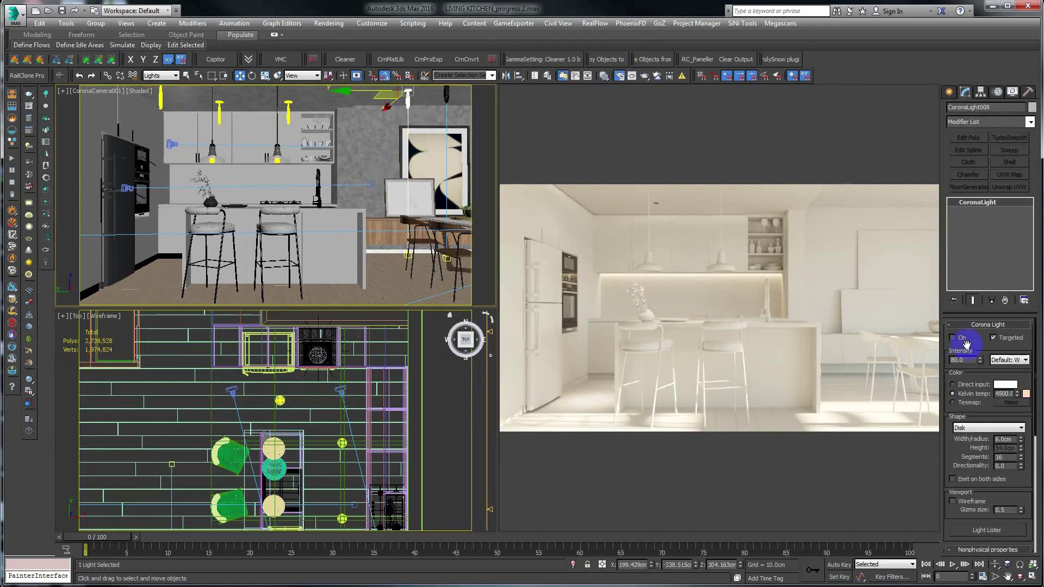
{"action": "left_click_drag", "start_coordinate": [955, 470], "coordinate": [953, 324]}
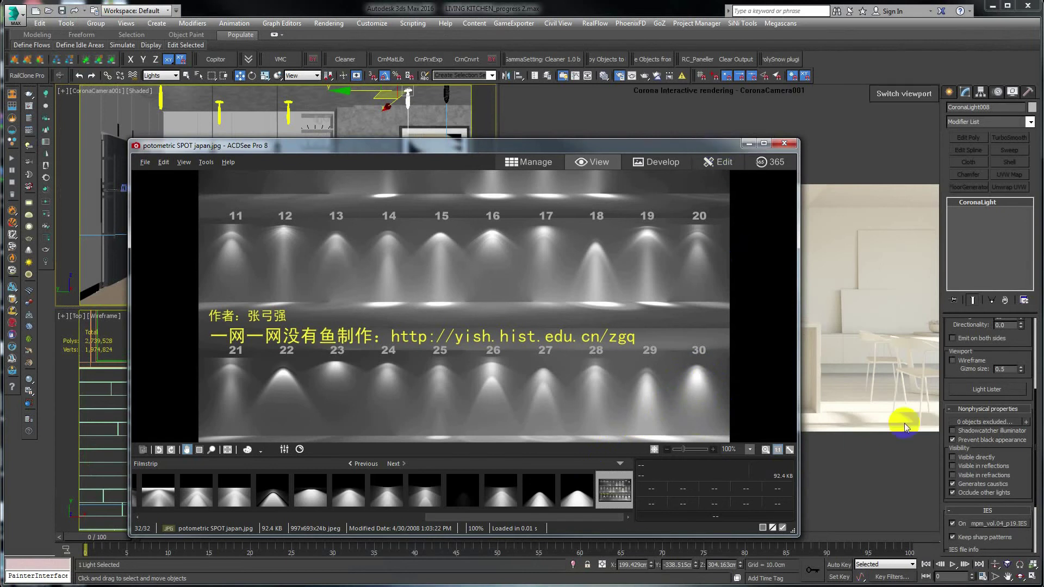
{"action": "left_click", "coordinate": [748, 143]}
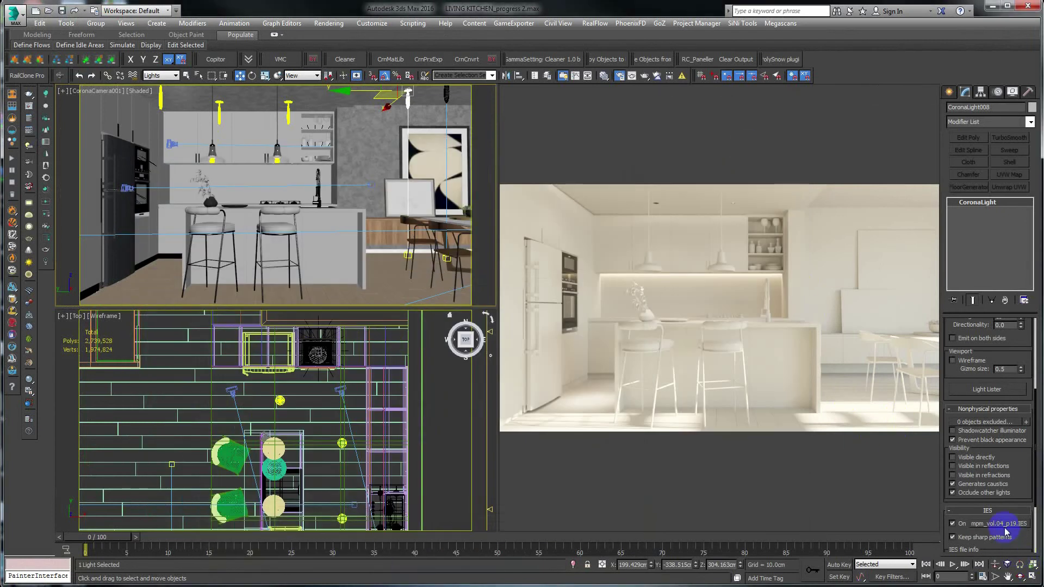
{"action": "left_click", "coordinate": [998, 523]}
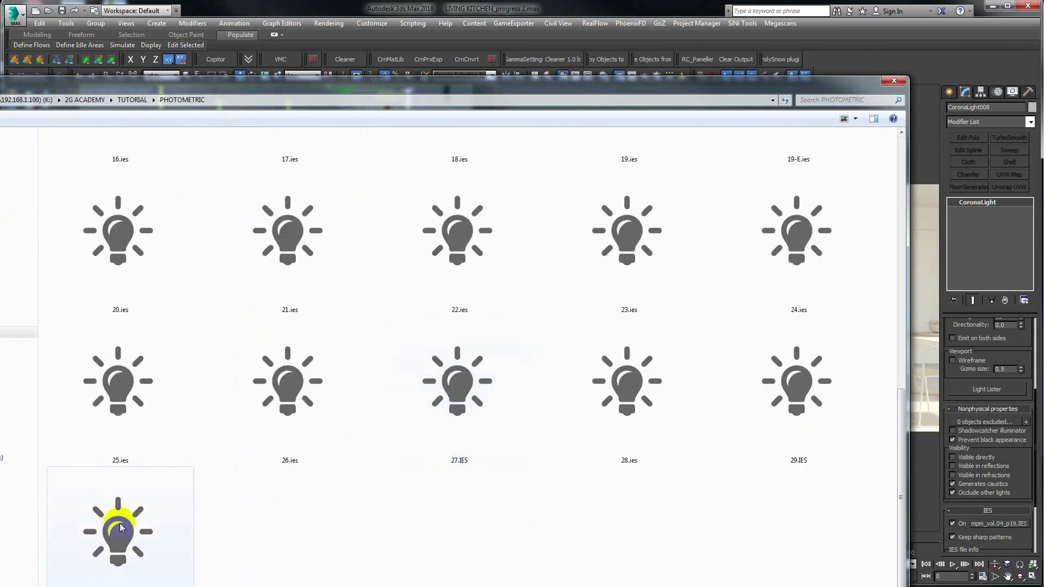
{"action": "double_click", "coordinate": [114, 522]}
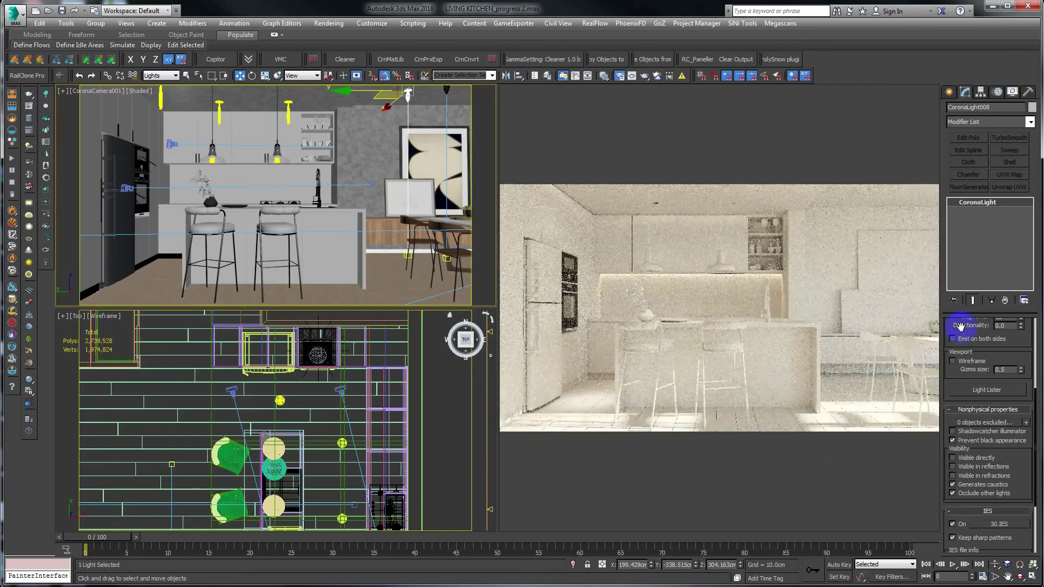
Turn on the dining-area ceiling spotlight and set its intensity to 200
{"action": "left_click_drag", "start_coordinate": [957, 326], "coordinate": [959, 467]}
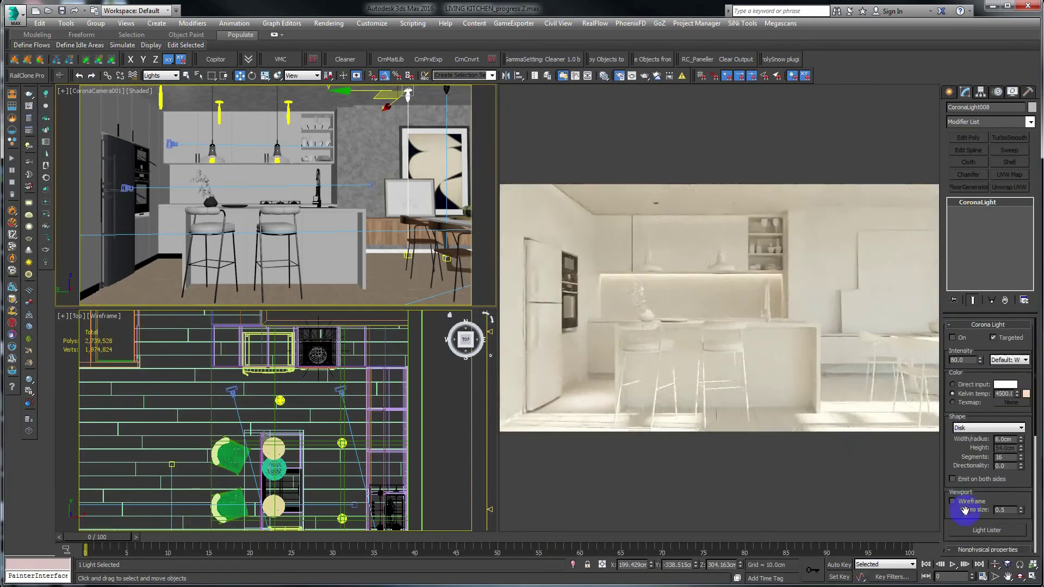
{"action": "left_click", "coordinate": [962, 341]}
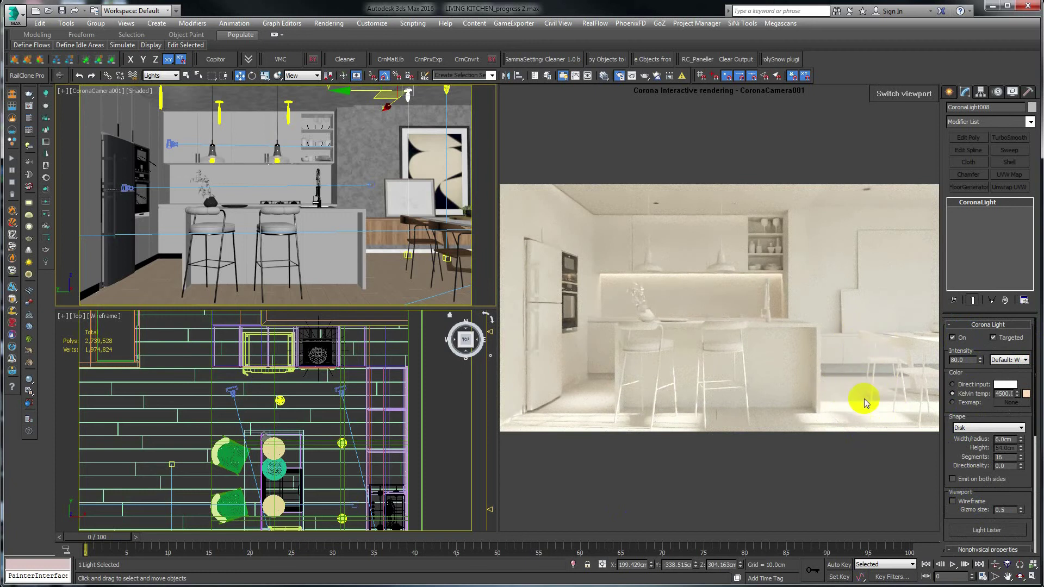
{"action": "double_click", "coordinate": [961, 360]}
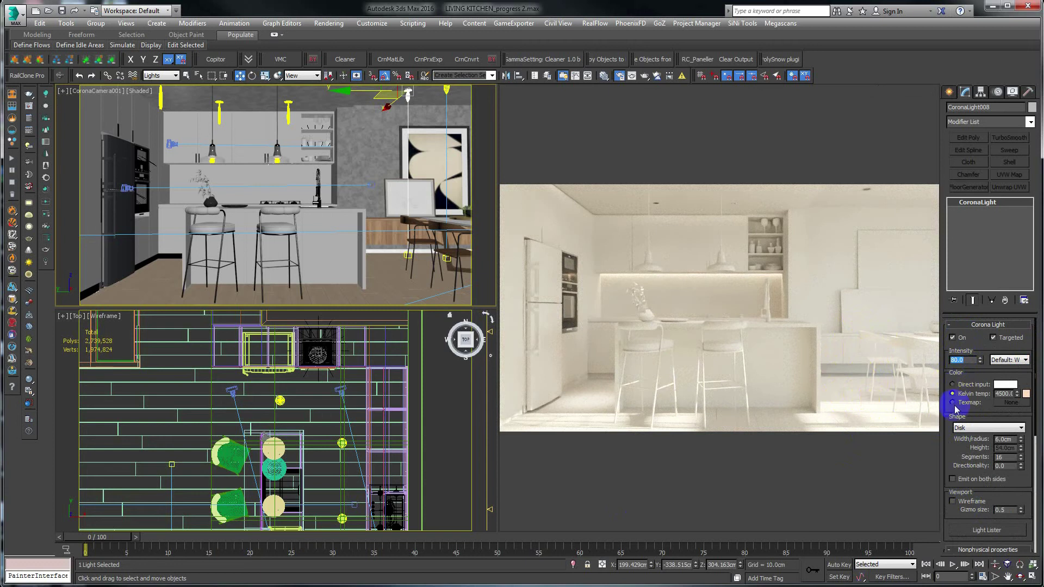
{"action": "type", "text": "1200"}
{"action": "key", "text": "Return"}
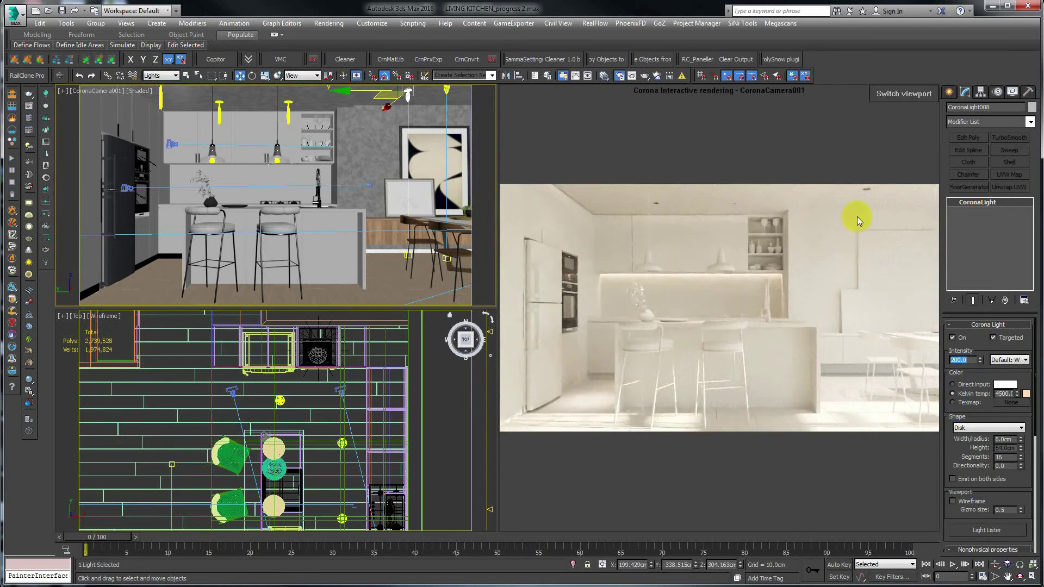
Try a colour temperature of 3500 K on the dining-area spotlight, and settle on 4000 K
{"action": "double_click", "coordinate": [1000, 394]}
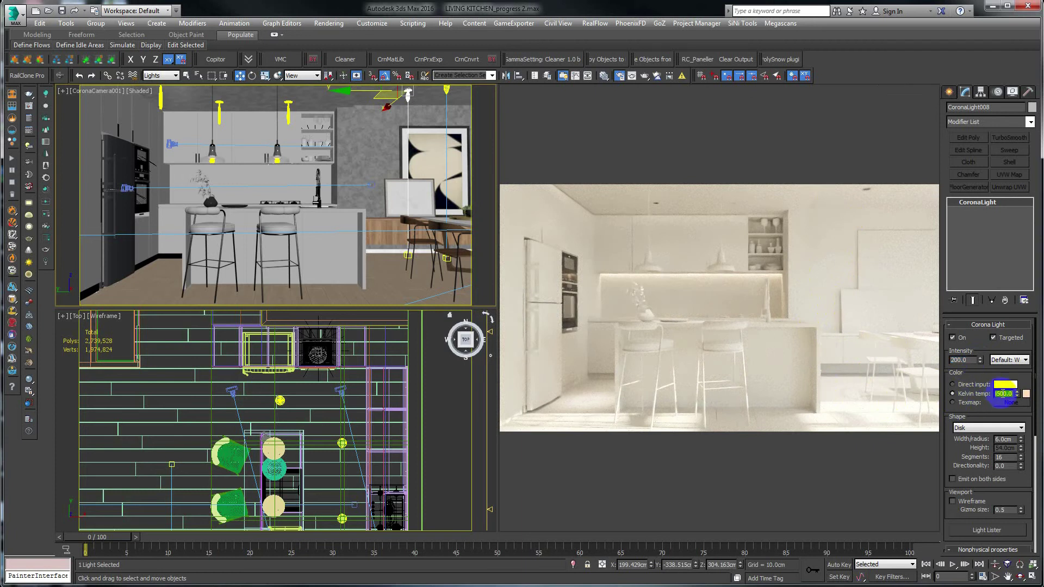
{"action": "type", "text": "3500"}
{"action": "key", "text": "Return"}
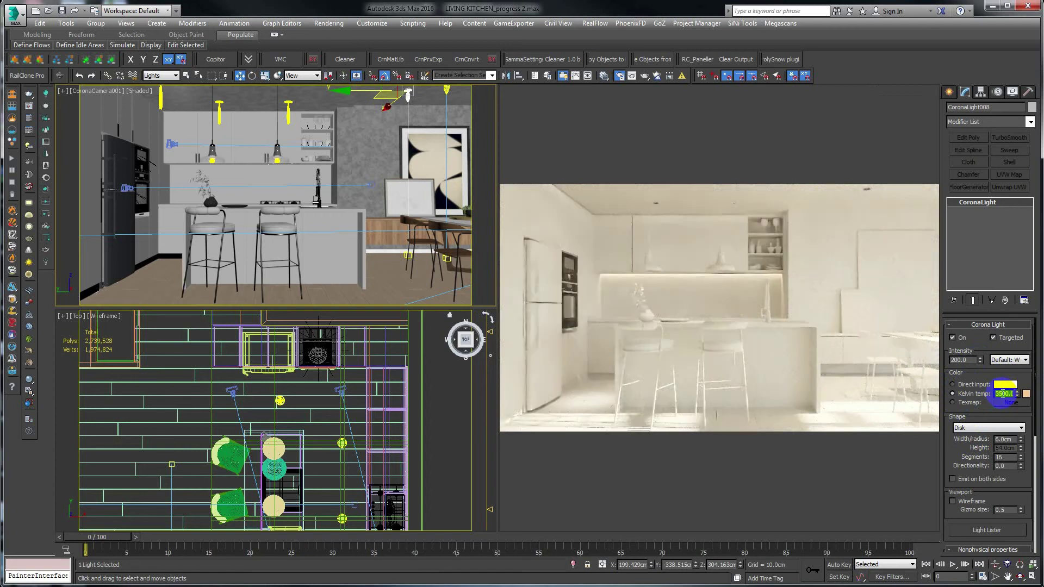
{"action": "type", "text": "4000"}
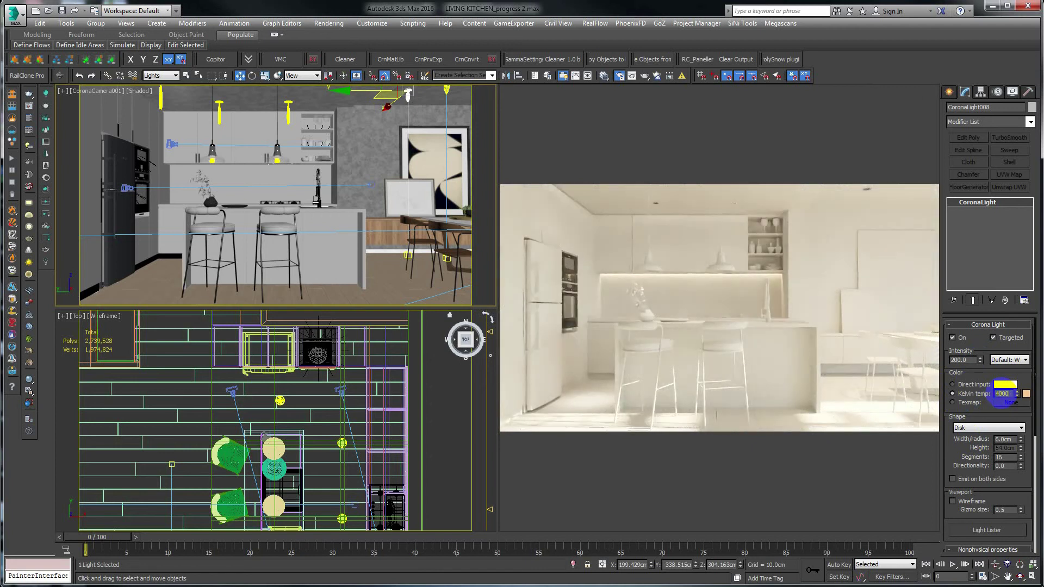
{"action": "key", "text": "Return"}
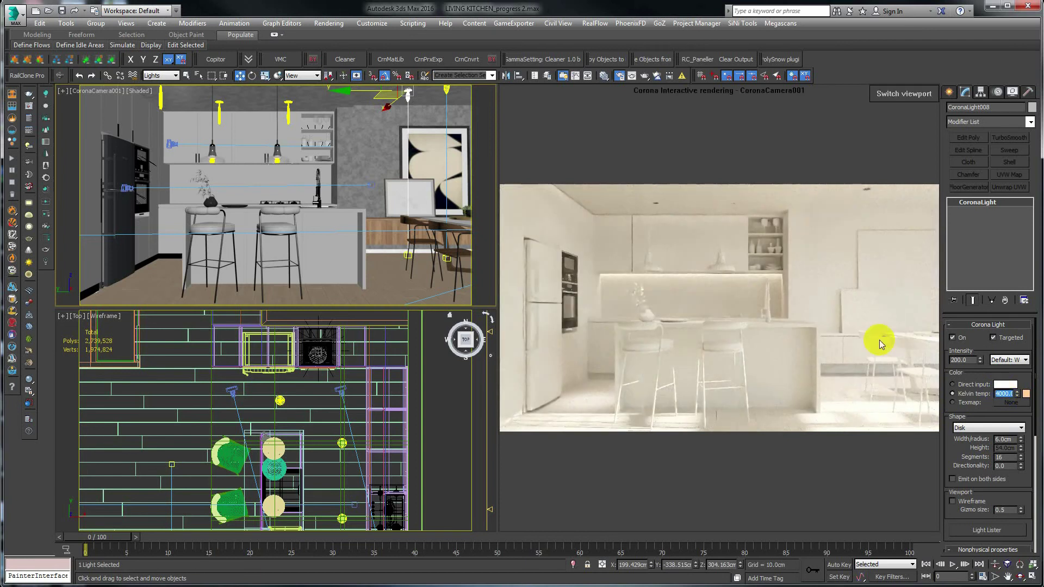
Try 4000 K on the instanced kitchen ceiling spotlights, and settle on a colour temperature of 3500 K
{"action": "left_click", "coordinate": [158, 97]}
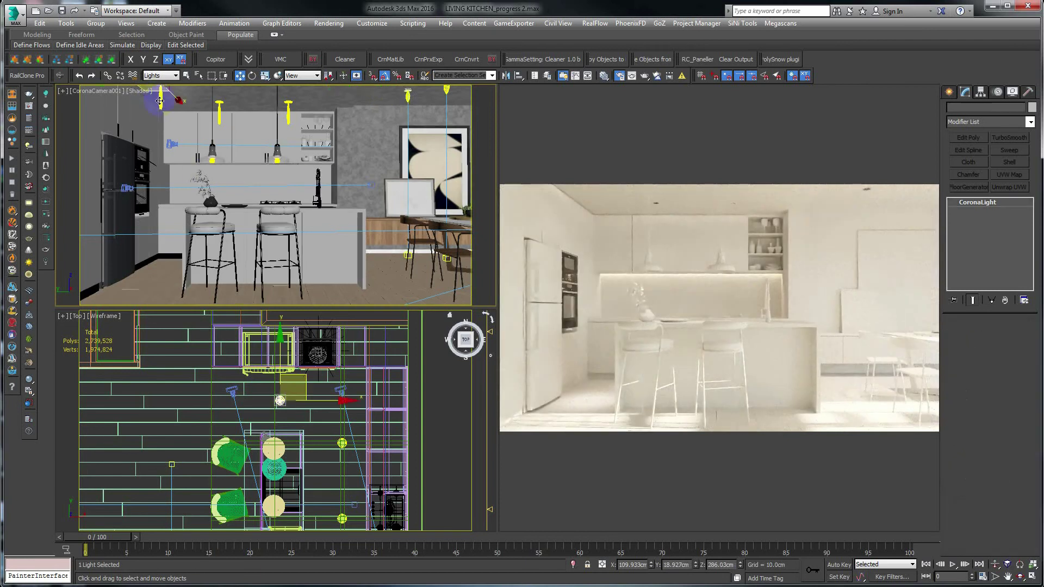
{"action": "double_click", "coordinate": [1002, 392]}
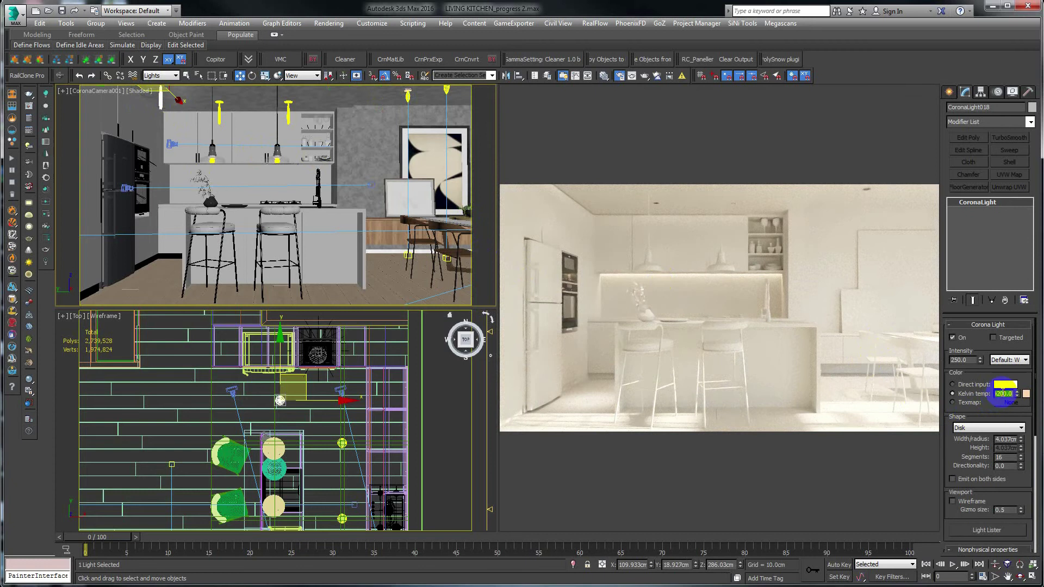
{"action": "type", "text": "4000"}
{"action": "key", "text": "Return"}
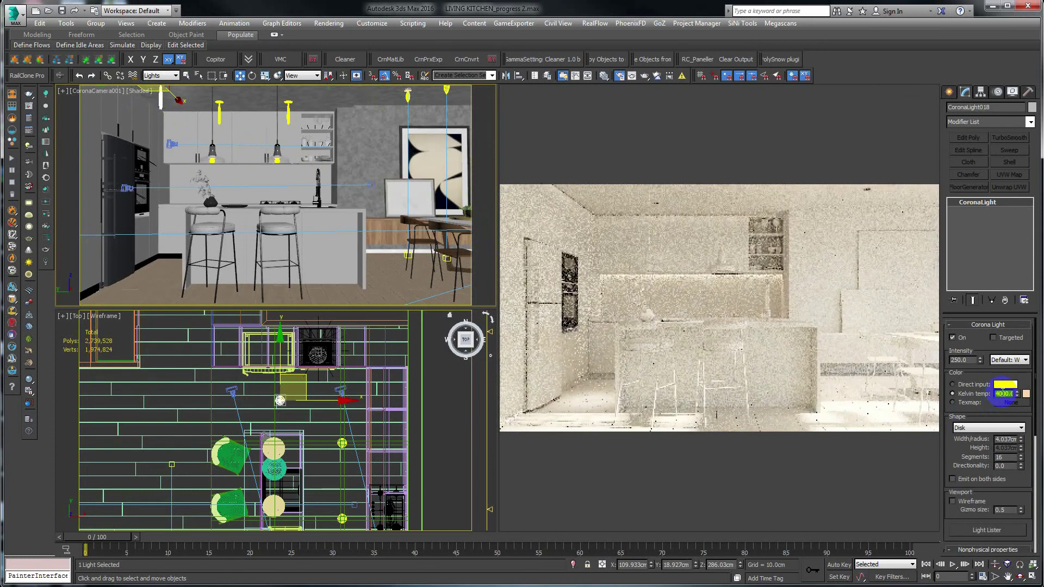
{"action": "type", "text": "3500"}
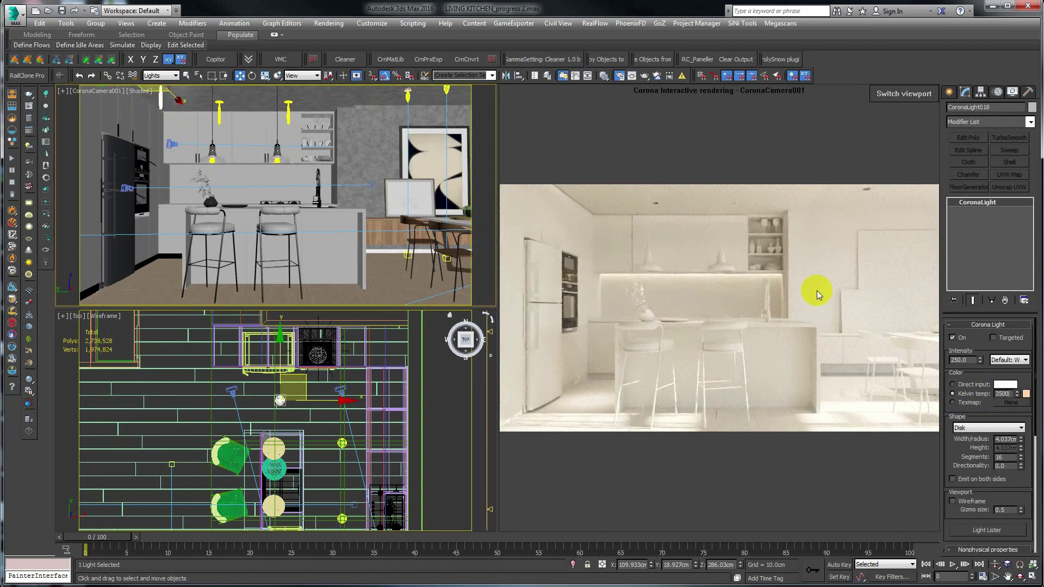
{"action": "key", "text": "Return"}
Select the light inside the pendant lamp above the island and set its colour temperature to 4000 K
{"action": "left_click", "coordinate": [644, 282]}
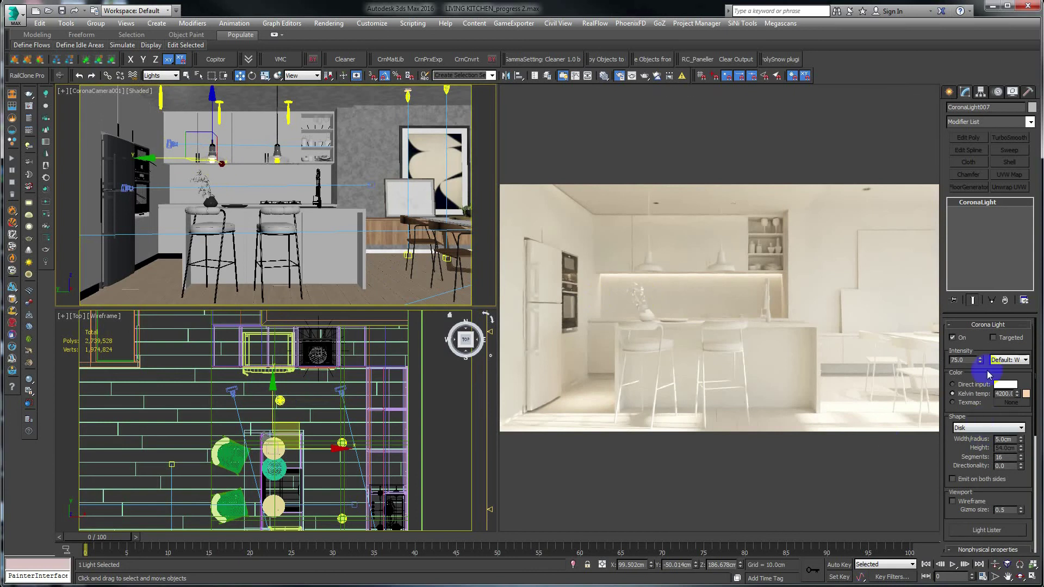
{"action": "double_click", "coordinate": [1004, 393]}
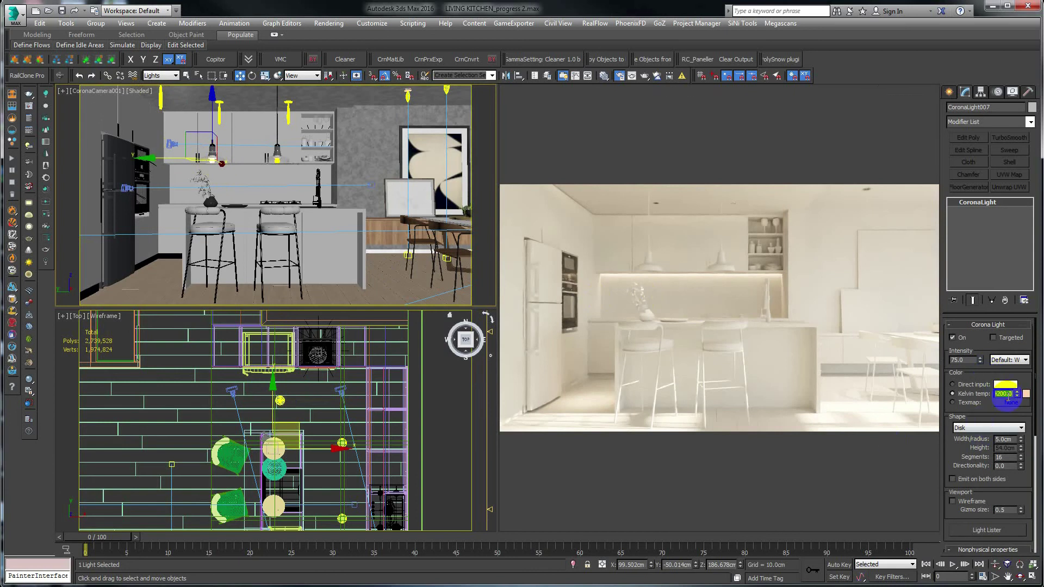
{"action": "type", "text": "4000"}
{"action": "key", "text": "Return"}
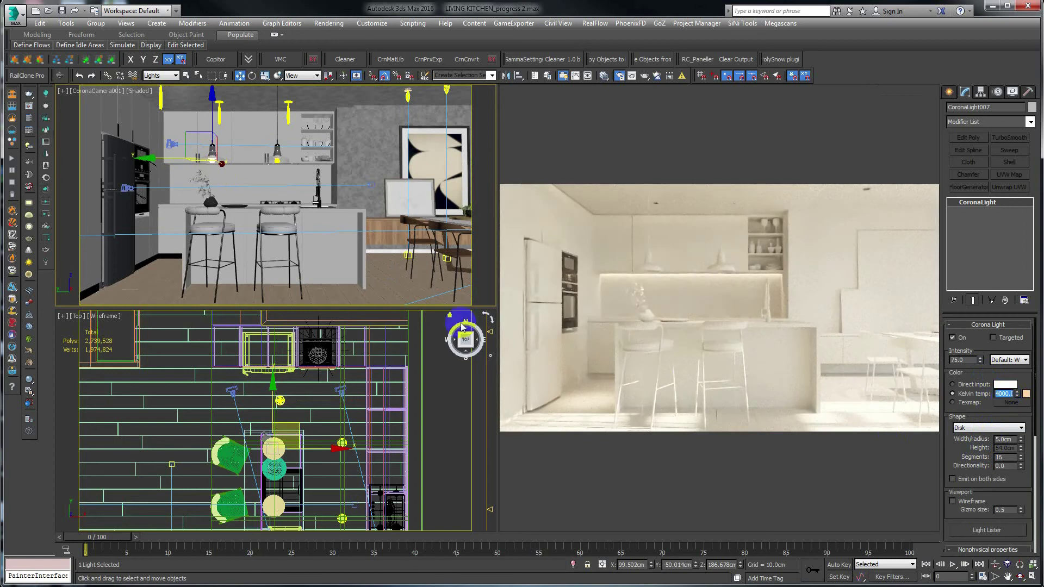
Select the Corona sun outside the building and raise it in the Left view to a height of about 2920 cm
{"action": "middle_click", "coordinate": [287, 383]}
{"action": "middle_click_drag", "start_coordinate": [296, 440], "coordinate": [274, 371]}
{"action": "scroll", "coordinate": [274, 371], "scroll_direction": "down", "scroll_amount": 5}
{"action": "middle_click_drag", "start_coordinate": [269, 424], "coordinate": [267, 318]}
{"action": "scroll", "coordinate": [264, 372], "scroll_direction": "down", "scroll_amount": 8}
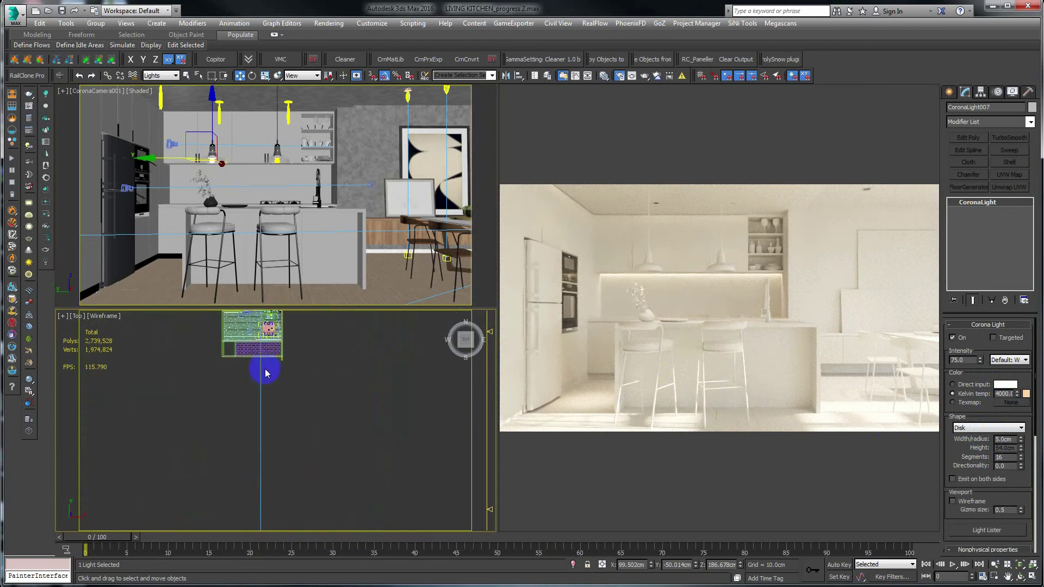
{"action": "scroll", "coordinate": [260, 374], "scroll_direction": "up", "scroll_amount": 5}
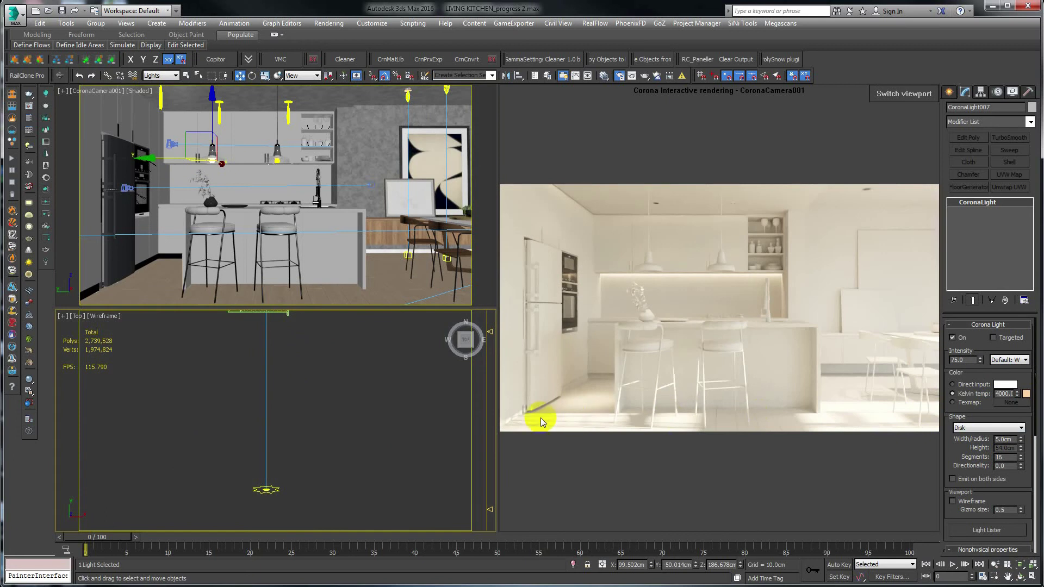
{"action": "left_click", "coordinate": [263, 482]}
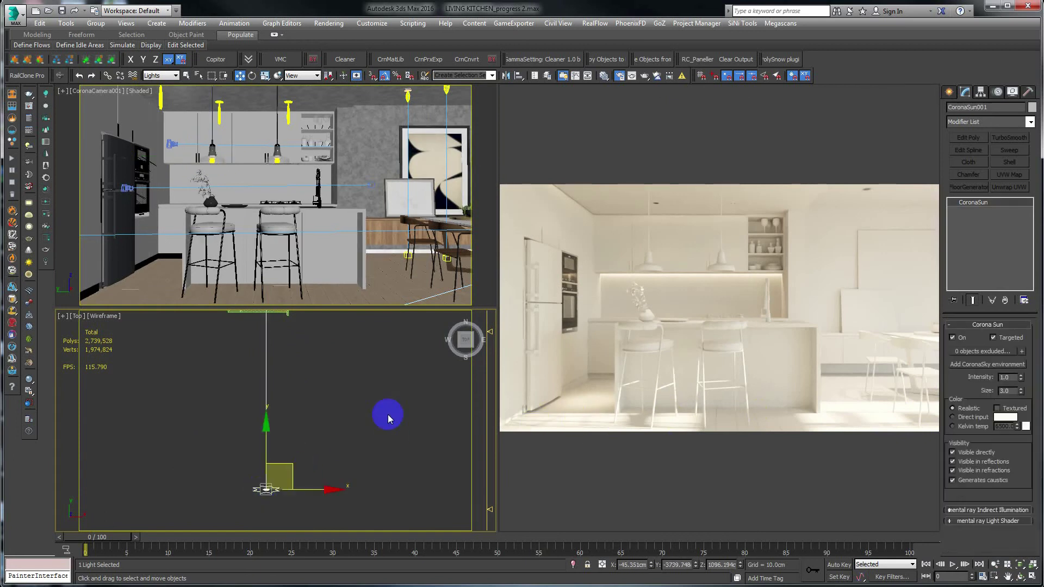
{"action": "key", "text": "f"}
{"action": "key", "text": "z"}
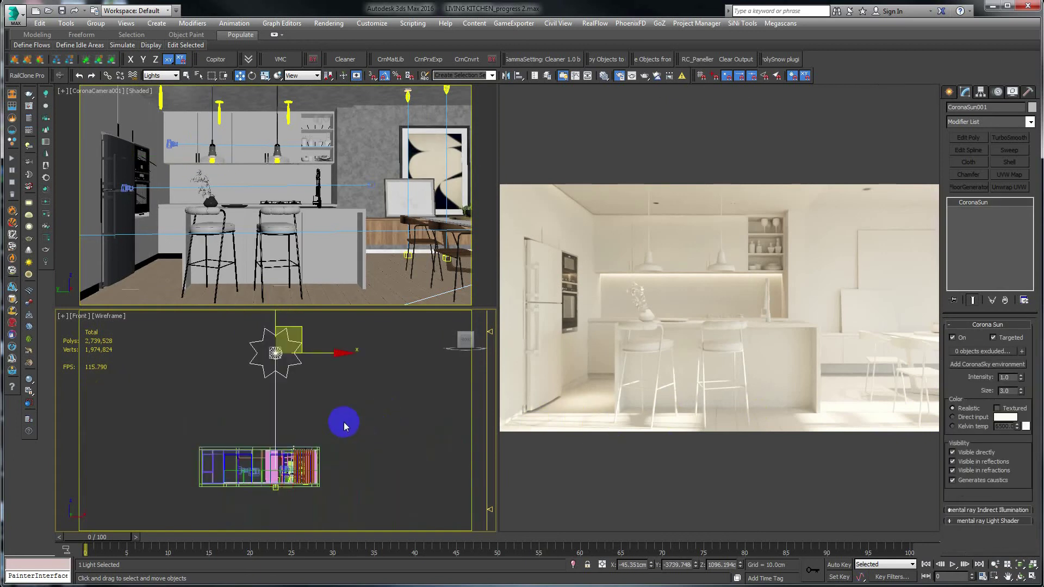
{"action": "key", "text": "l"}
{"action": "key", "text": "z"}
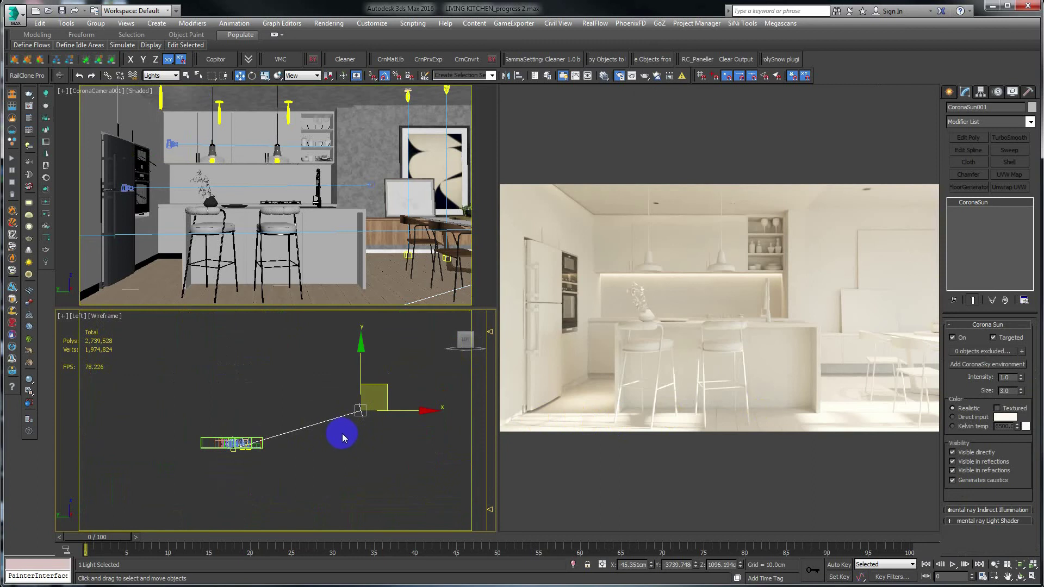
{"action": "middle_click_drag", "start_coordinate": [311, 439], "coordinate": [321, 449]}
{"action": "scroll", "coordinate": [370, 425], "scroll_direction": "up", "scroll_amount": 2}
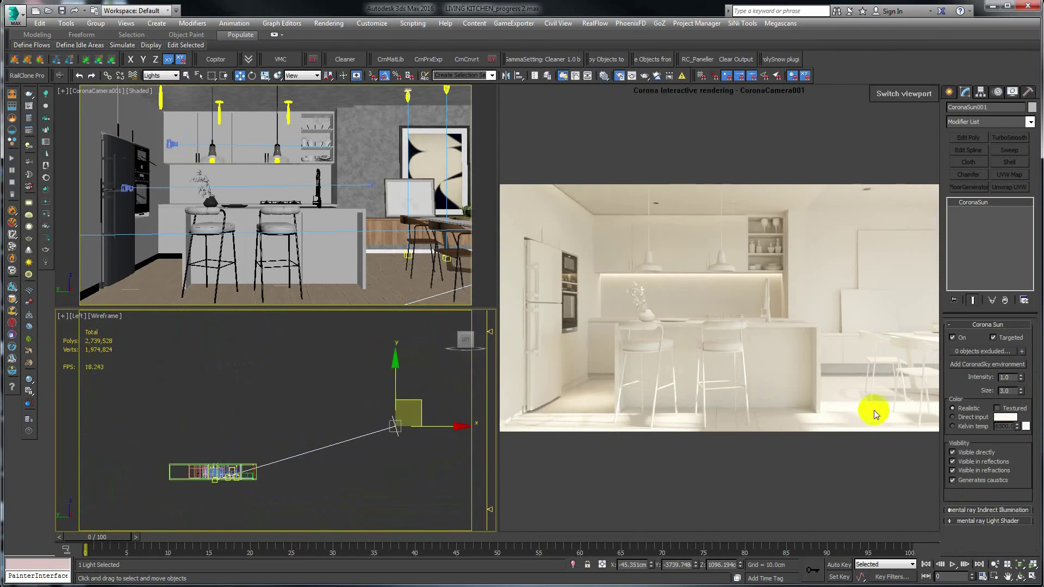
{"action": "left_click_drag", "start_coordinate": [391, 384], "coordinate": [372, 299]}
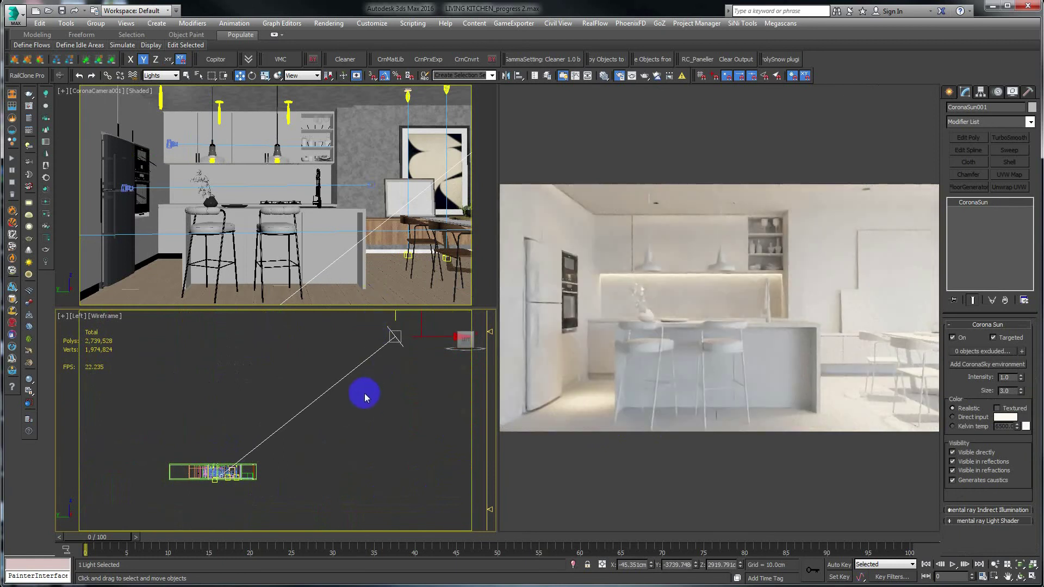
Raise the sun further in the Left view to a height of about 3479 cm and check the floor shadows
{"action": "middle_click_drag", "start_coordinate": [366, 391], "coordinate": [338, 408]}
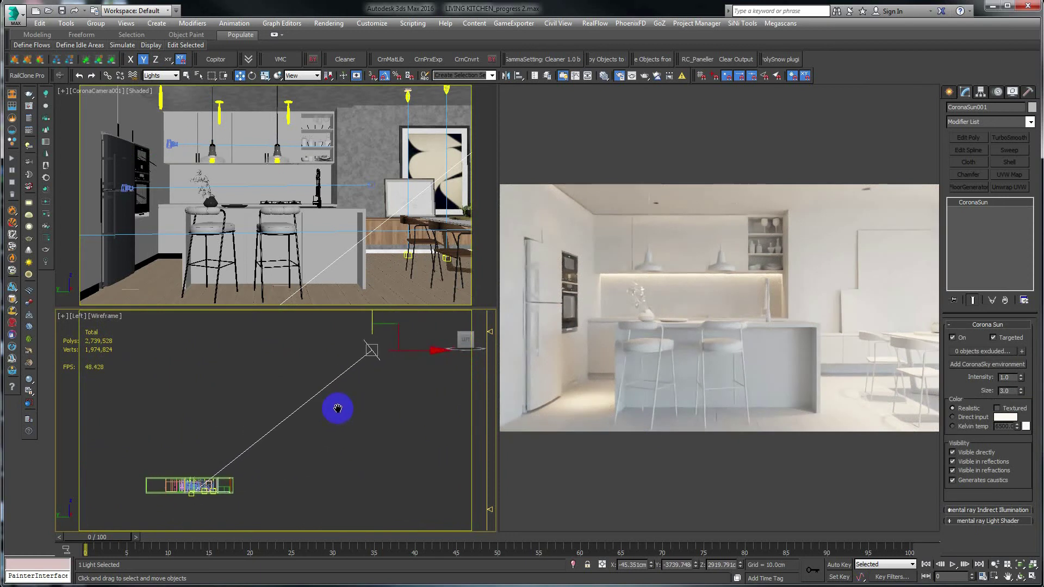
{"action": "scroll", "coordinate": [337, 412], "scroll_direction": "down", "scroll_amount": 3}
{"action": "left_click_drag", "start_coordinate": [363, 331], "coordinate": [347, 311]}
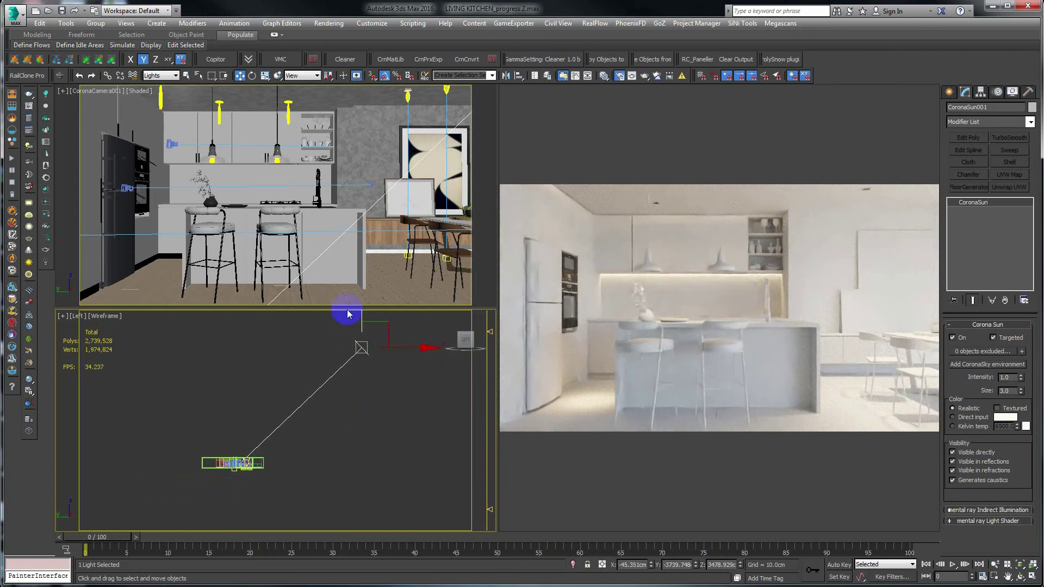
{"action": "mouse_move", "coordinate": [802, 385]}
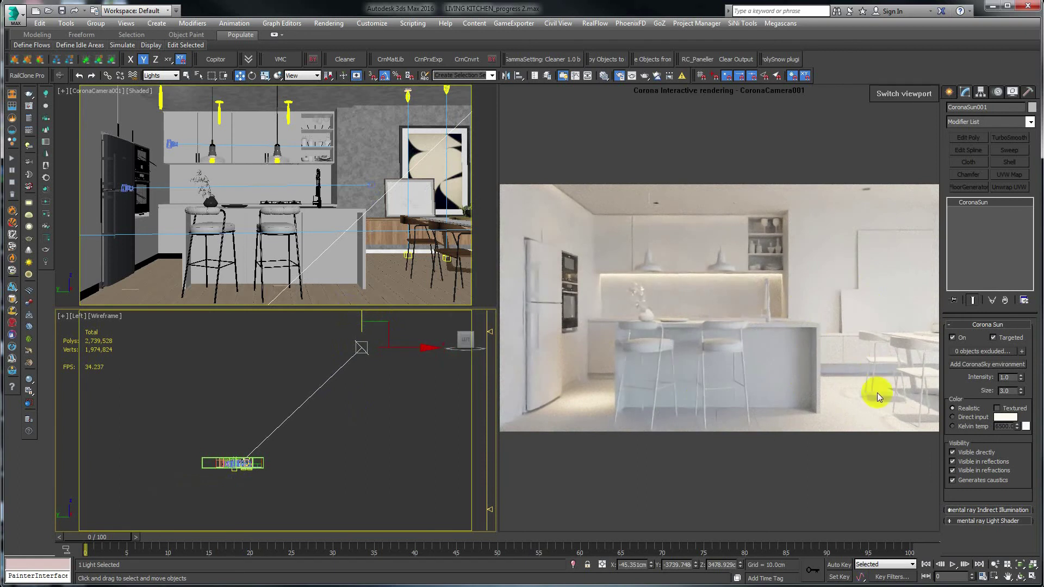
Turn off the dining-area ceiling spotlight and set the simple exposure to 2 EV in the camera render settings
{"action": "left_click", "coordinate": [410, 99]}
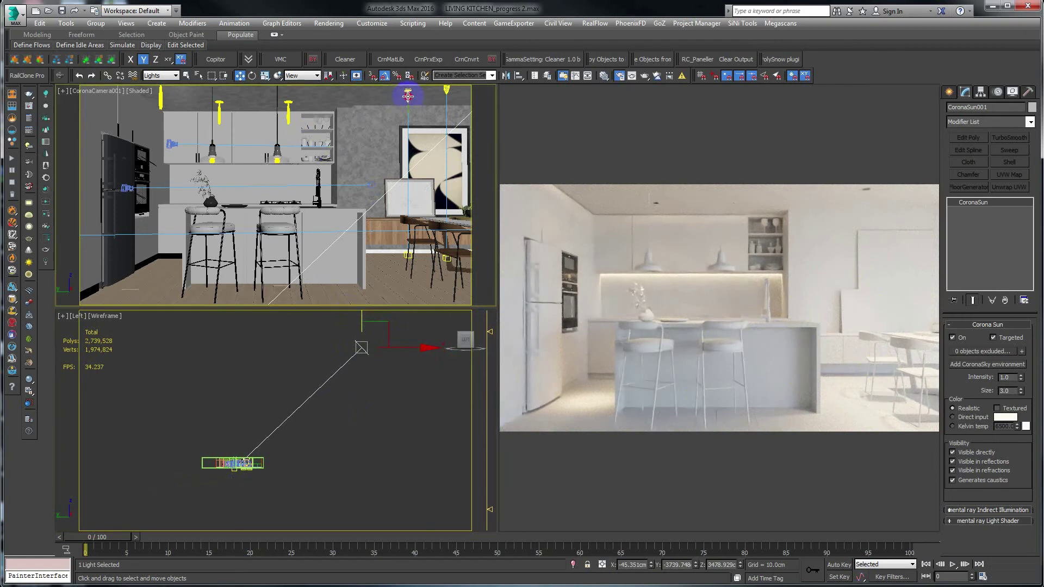
{"action": "left_click", "coordinate": [952, 338]}
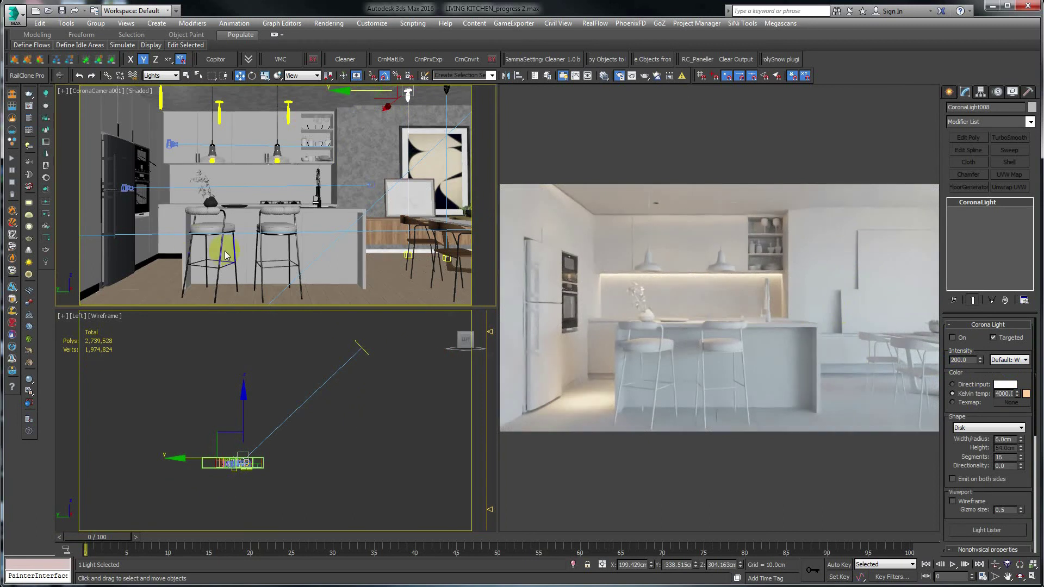
{"action": "left_click_drag", "start_coordinate": [2, 117], "coordinate": [182, 47]}
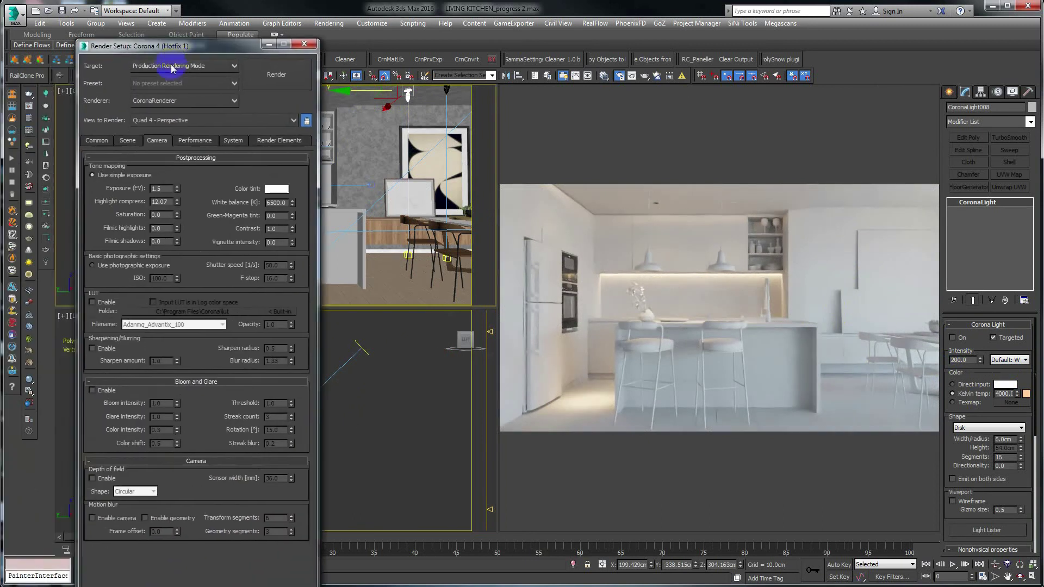
{"action": "double_click", "coordinate": [170, 189]}
{"action": "type", "text": "2"}
{"action": "key", "text": "Return"}
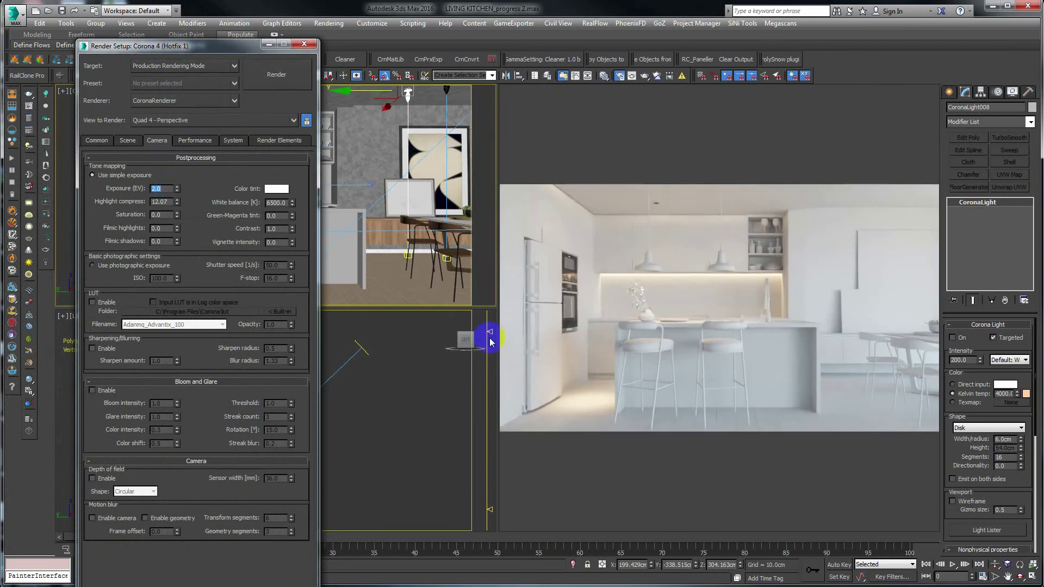
{"action": "left_click_drag", "start_coordinate": [245, 48], "coordinate": [0, 107]}
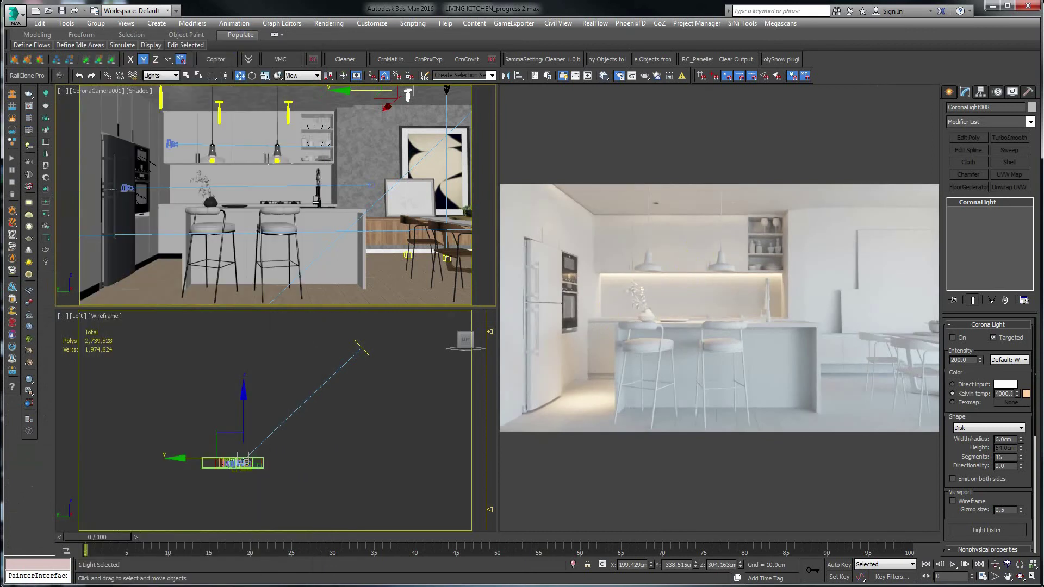
Turn the dining-area ceiling spotlight back on, try an intensity of 100, and settle on 75
{"action": "double_click", "coordinate": [962, 360]}
{"action": "left_click", "coordinate": [952, 338]}
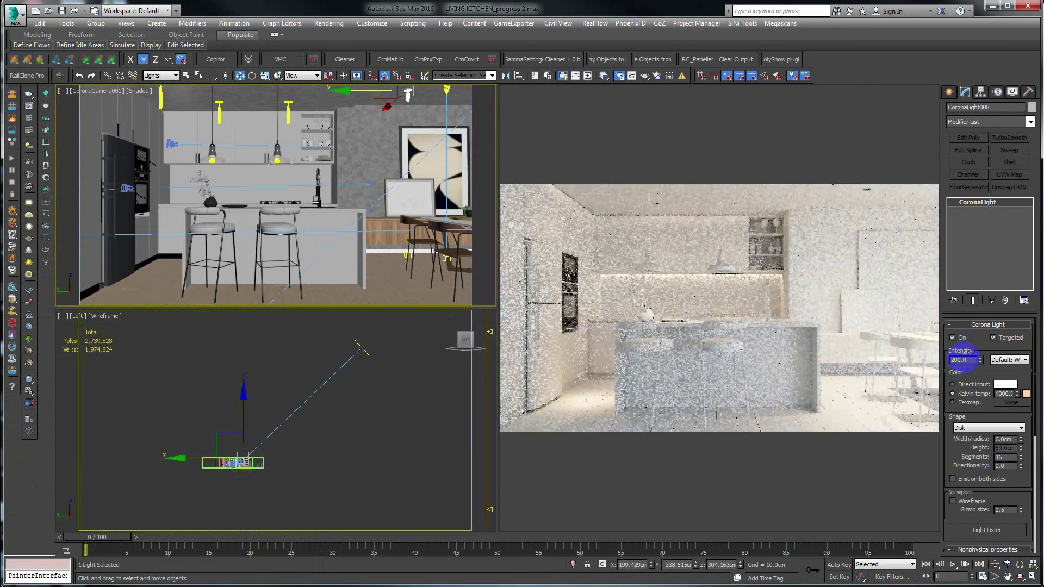
{"action": "double_click", "coordinate": [963, 360]}
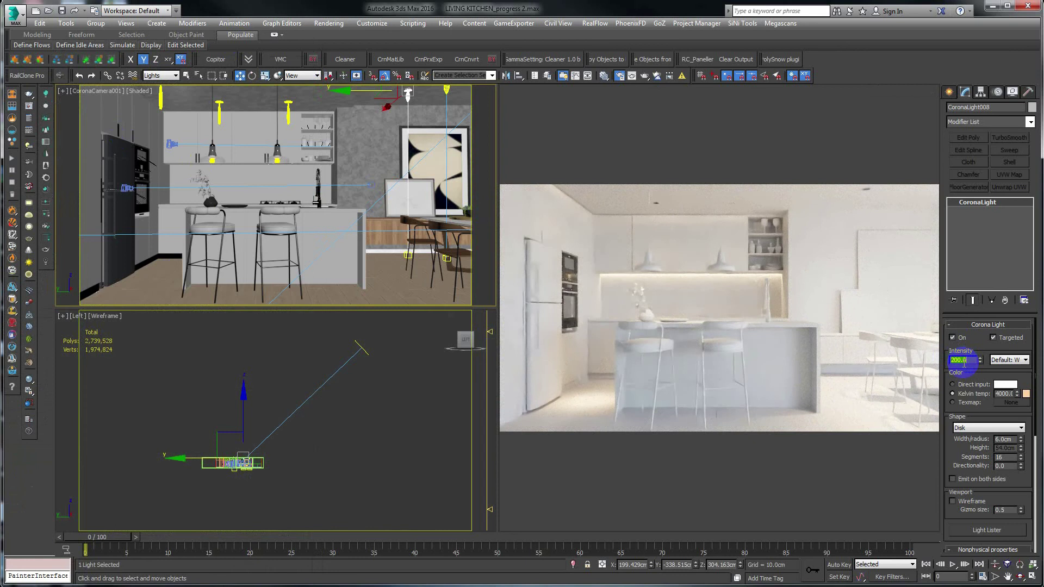
{"action": "type", "text": "100"}
{"action": "key", "text": "Return"}
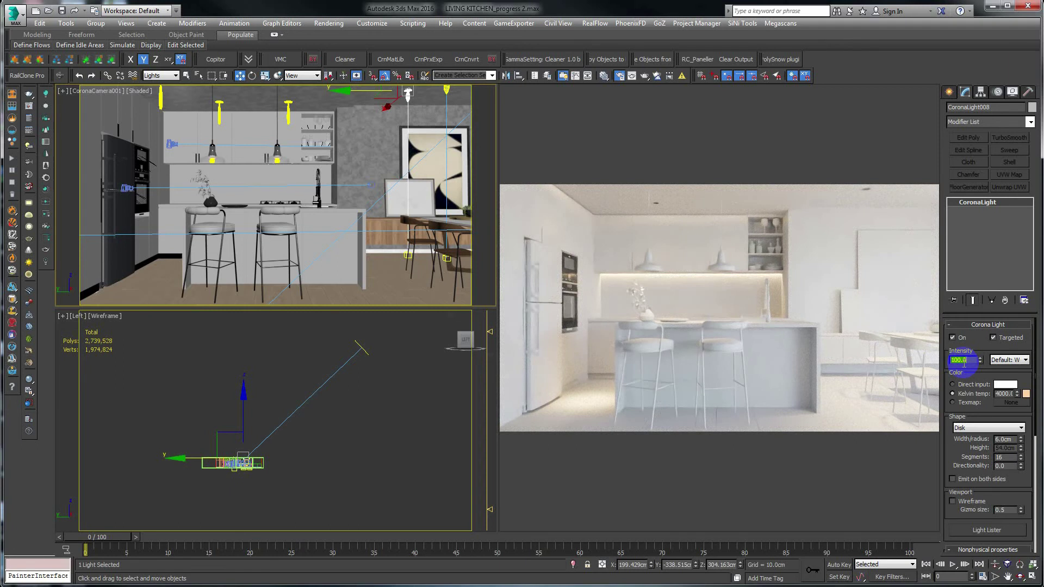
{"action": "type", "text": "75"}
{"action": "key", "text": "Return"}
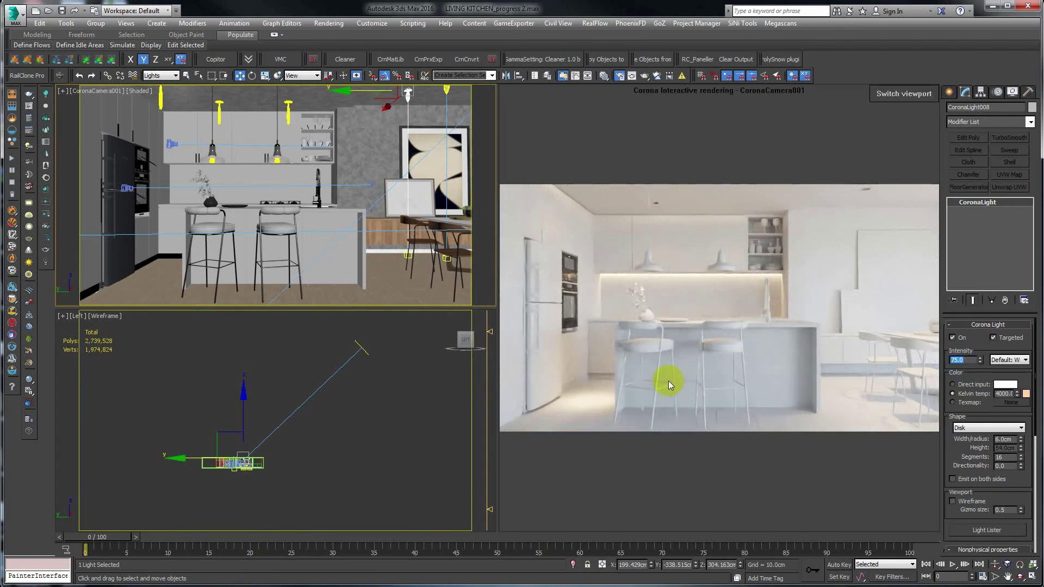
Select a kitchen ceiling spotlight, try an intensity of 150, and settle on 100
{"action": "left_click", "coordinate": [160, 98]}
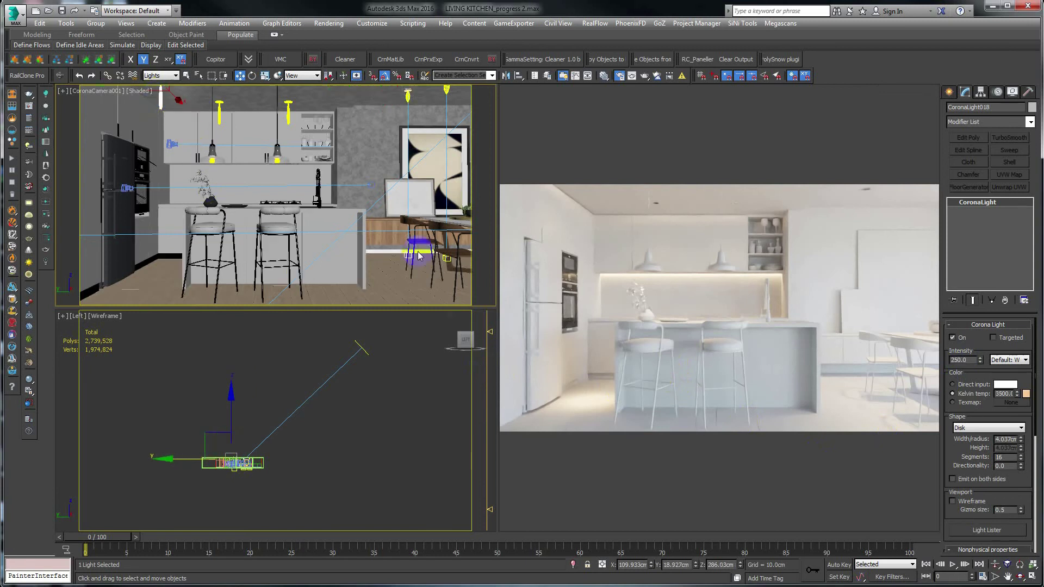
{"action": "double_click", "coordinate": [959, 361]}
{"action": "type", "text": "150"}
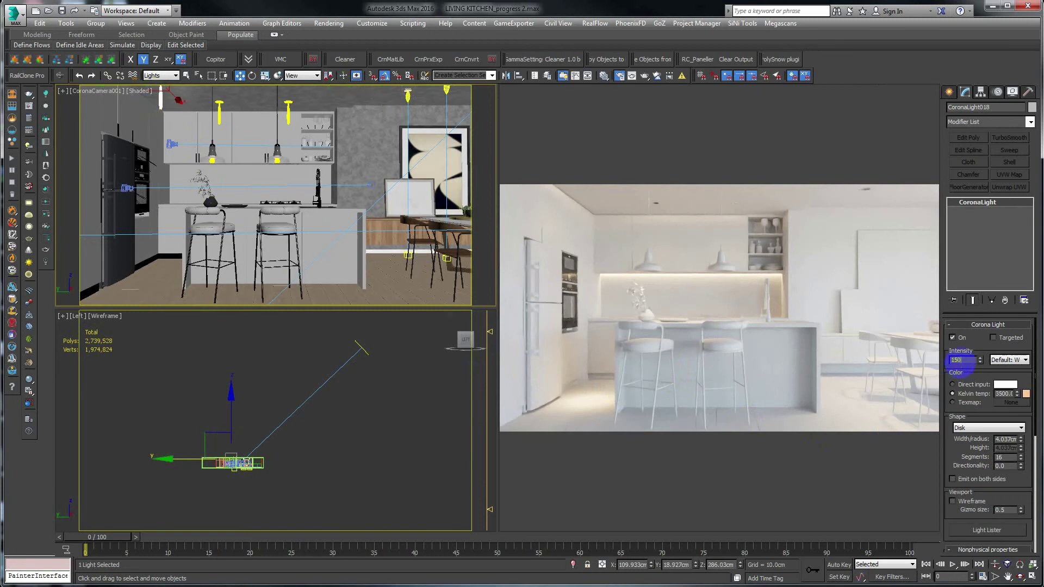
{"action": "key", "text": "Return"}
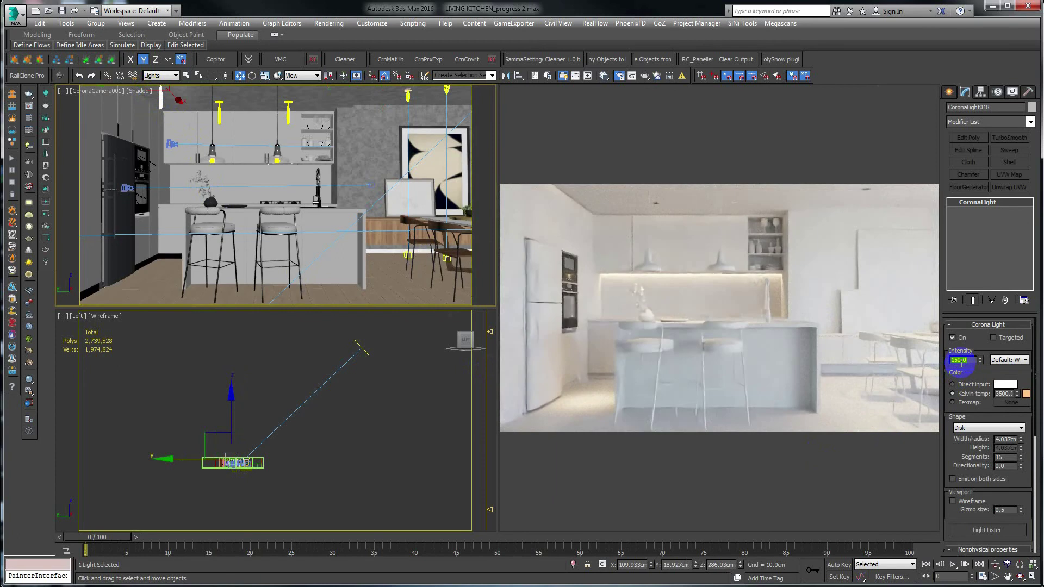
{"action": "type", "text": "100"}
{"action": "key", "text": "Return"}
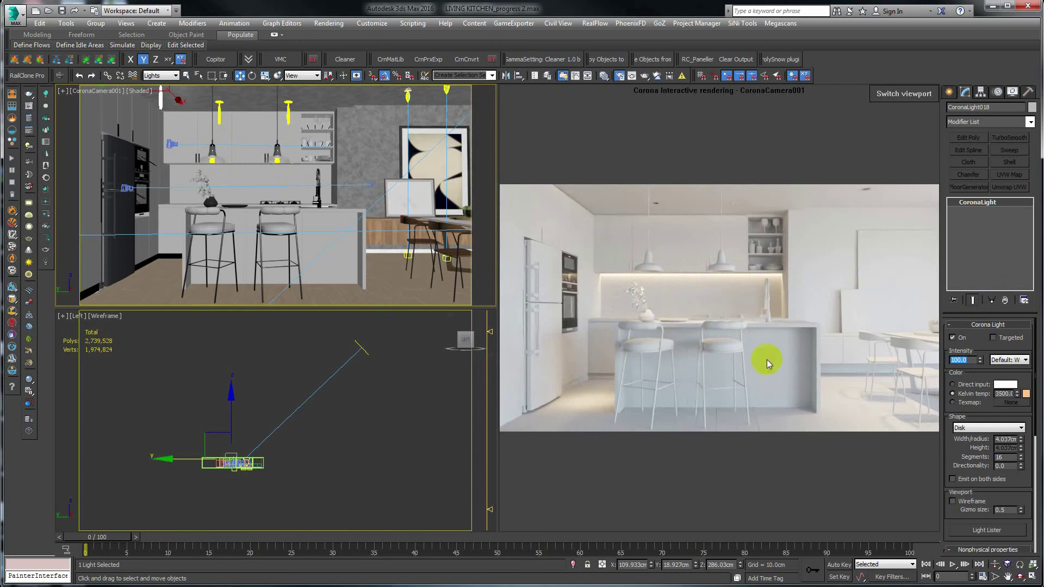
Turn on the rectangular light inside the open wall shelves
{"action": "left_click", "coordinate": [313, 132]}
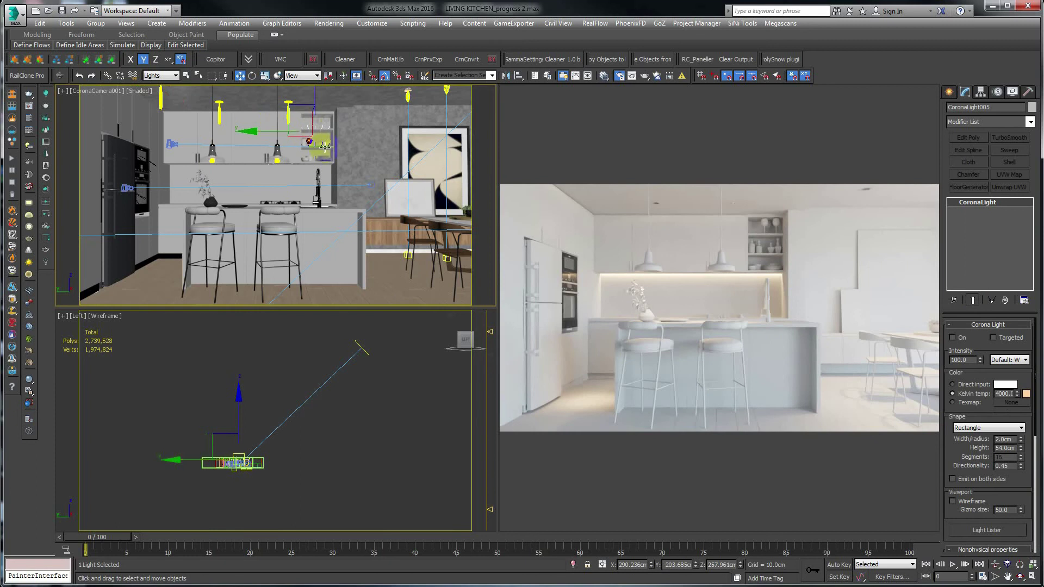
{"action": "left_click", "coordinate": [952, 337]}
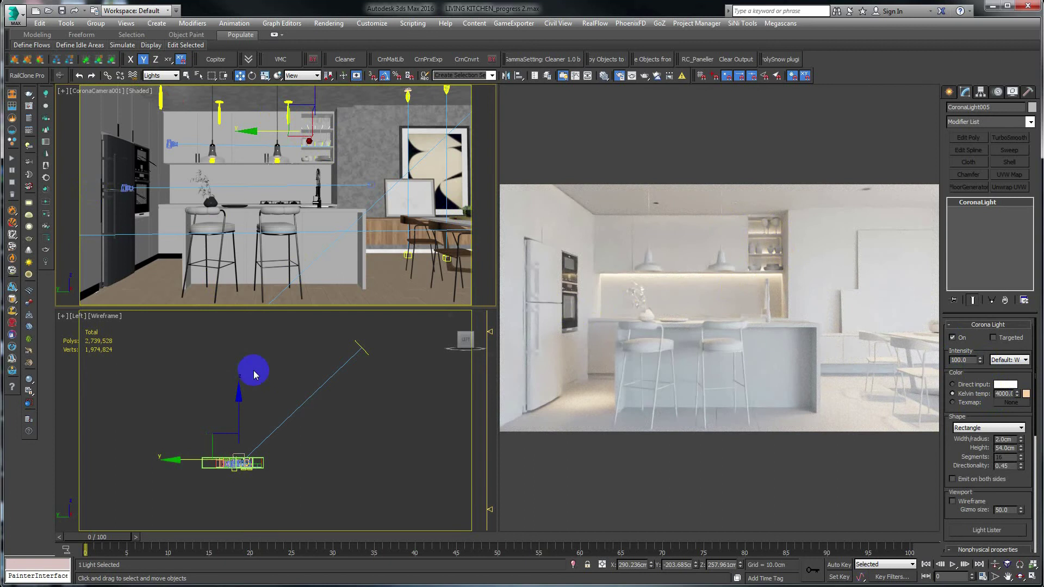
Select the light in the upper built-in oven, frame it in a shaded perspective view, and turn it on
{"action": "left_click", "coordinate": [142, 160]}
{"action": "right_click", "coordinate": [217, 407]}
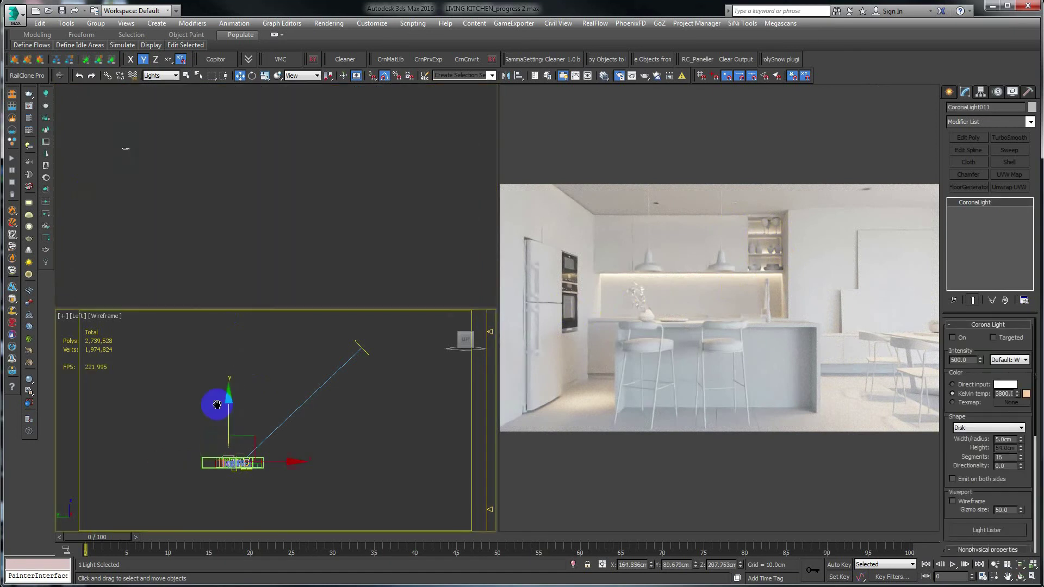
{"action": "key", "text": "p"}
{"action": "key", "text": "p"}
{"action": "key", "text": "z"}
{"action": "key", "text": "z"}
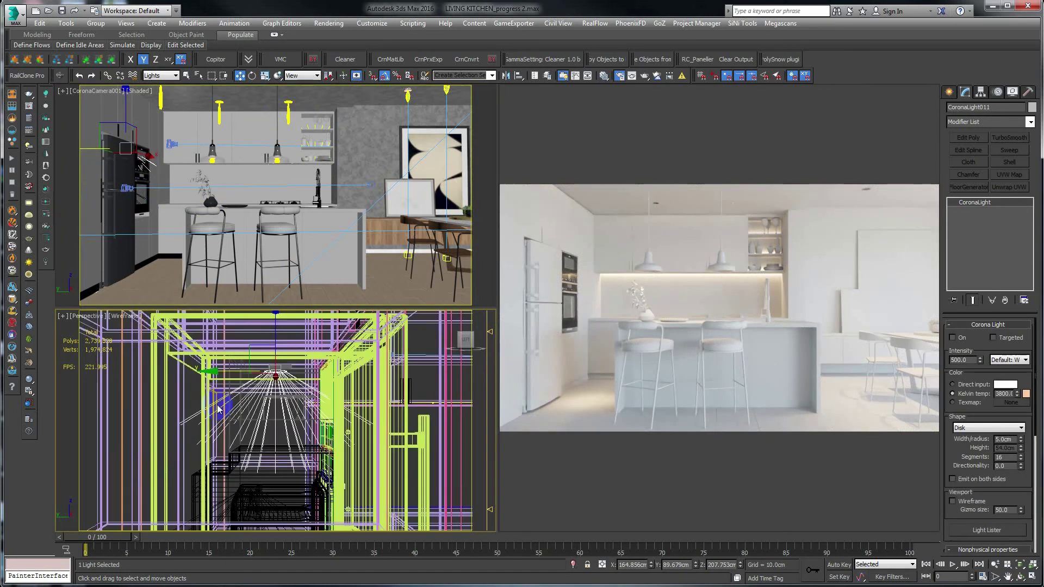
{"action": "left_click_drag", "start_coordinate": [0, 0], "coordinate": [0, 0]}
{"action": "mouse_move", "coordinate": [242, 421]}
{"action": "middle_mouse_down", "text": "alt"}
{"action": "mouse_move", "coordinate": [299, 427]}
{"action": "mouse_move", "coordinate": [247, 425]}
{"action": "mouse_move", "coordinate": [292, 402]}
{"action": "mouse_move", "coordinate": [275, 415]}
{"action": "mouse_move", "coordinate": [284, 412]}
{"action": "mouse_move", "coordinate": [279, 431]}
{"action": "mouse_move", "coordinate": [291, 370]}
{"action": "mouse_move", "coordinate": [292, 405]}
{"action": "middle_mouse_up", "text": "alt"}
{"action": "key", "text": "F3"}
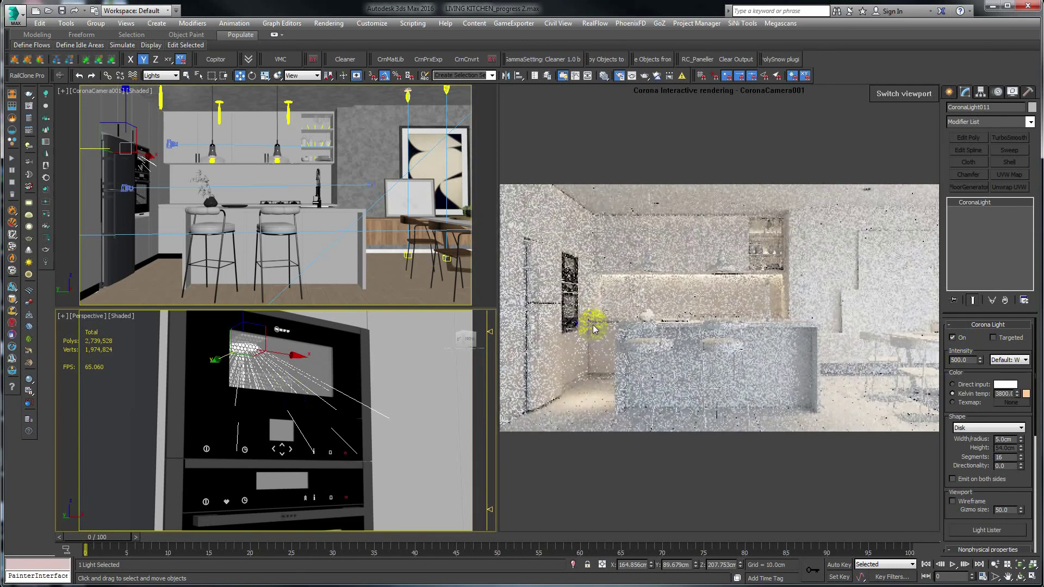
Select the light in the lower built-in oven and turn it on
{"action": "middle_click_drag", "start_coordinate": [302, 436], "coordinate": [239, 472]}
{"action": "left_click", "coordinate": [233, 470]}
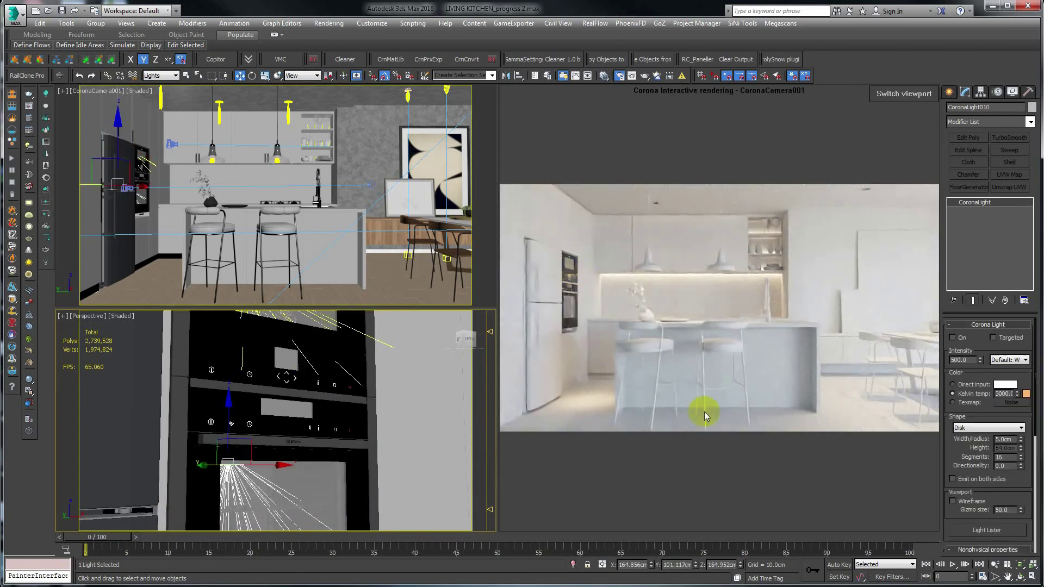
{"action": "left_click", "coordinate": [952, 337]}
{"action": "left_click", "coordinate": [952, 337]}
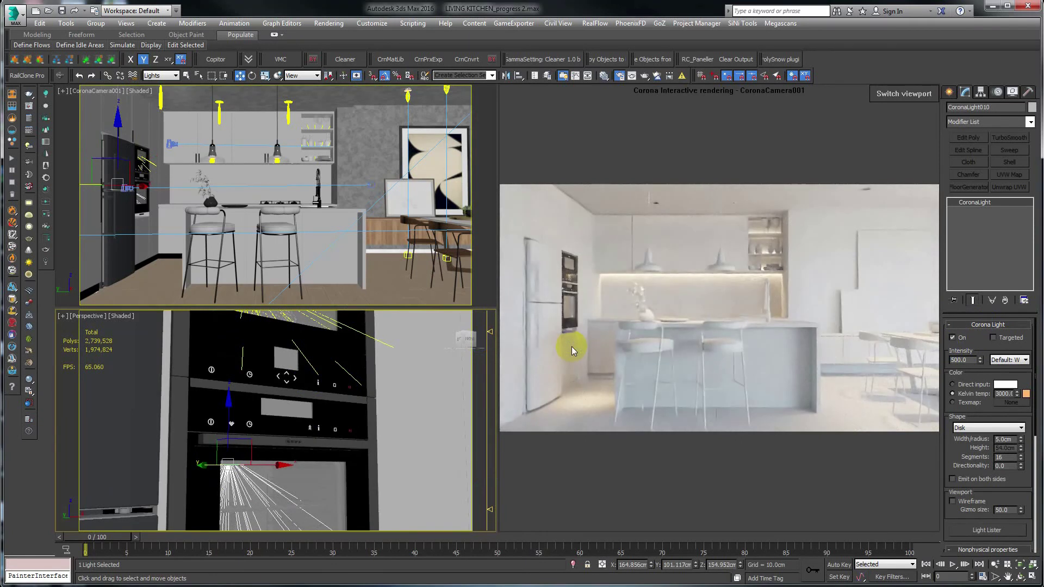
Try intensities of 2000 and 500 on the lower oven light, and settle on 1000
{"action": "double_click", "coordinate": [965, 360]}
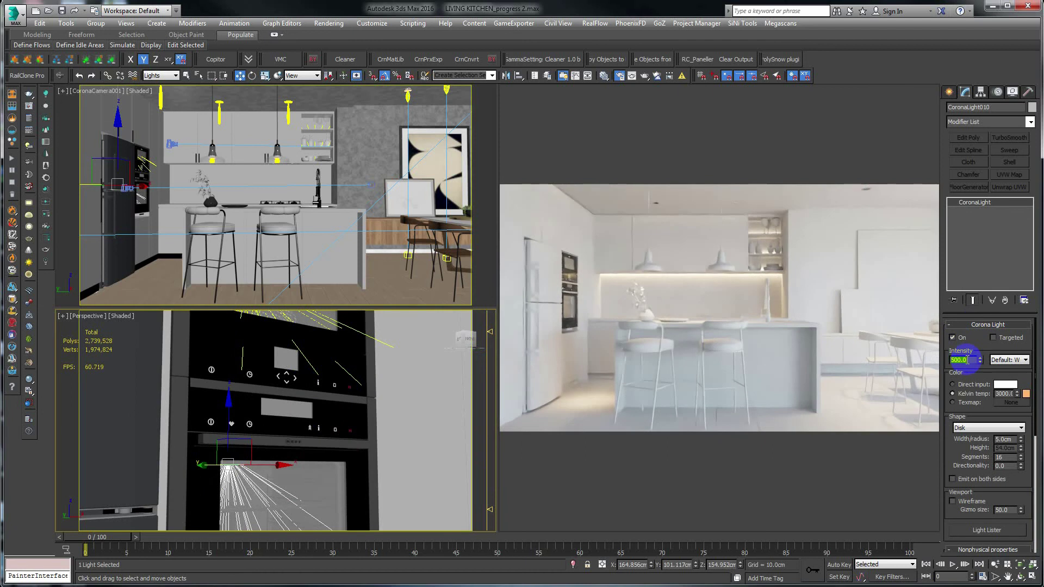
{"action": "type", "text": "1000"}
{"action": "key", "text": "Return"}
{"action": "type", "text": "2"}
{"action": "key", "text": "Return"}
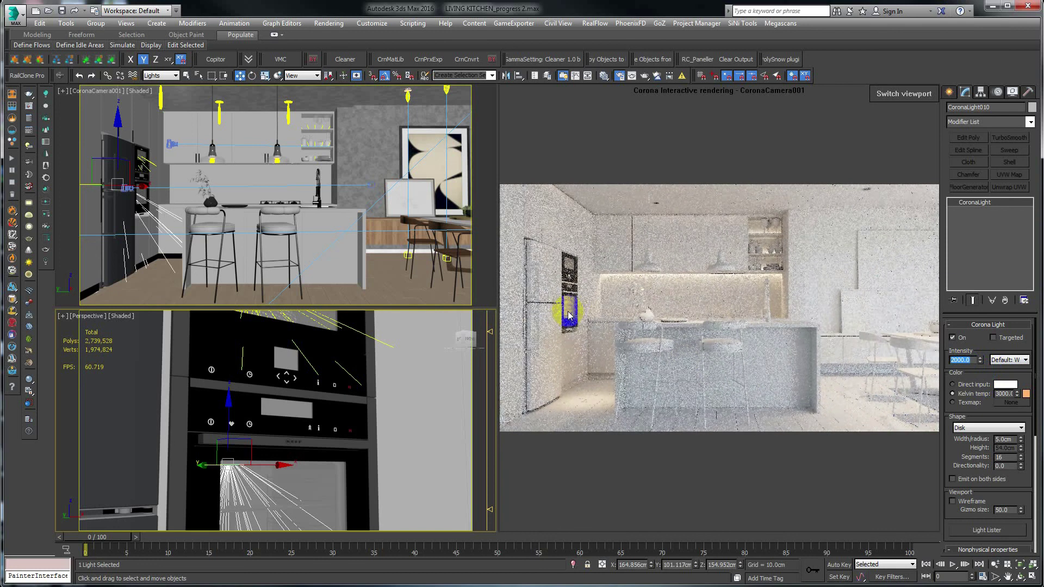
{"action": "left_click", "coordinate": [966, 361]}
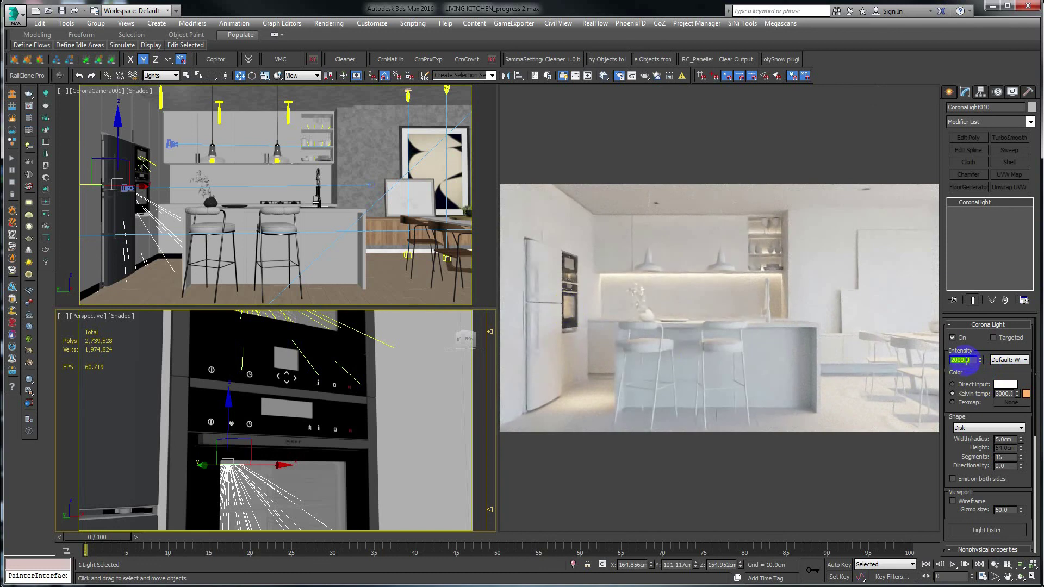
{"action": "type", "text": "500"}
{"action": "key", "text": "Return"}
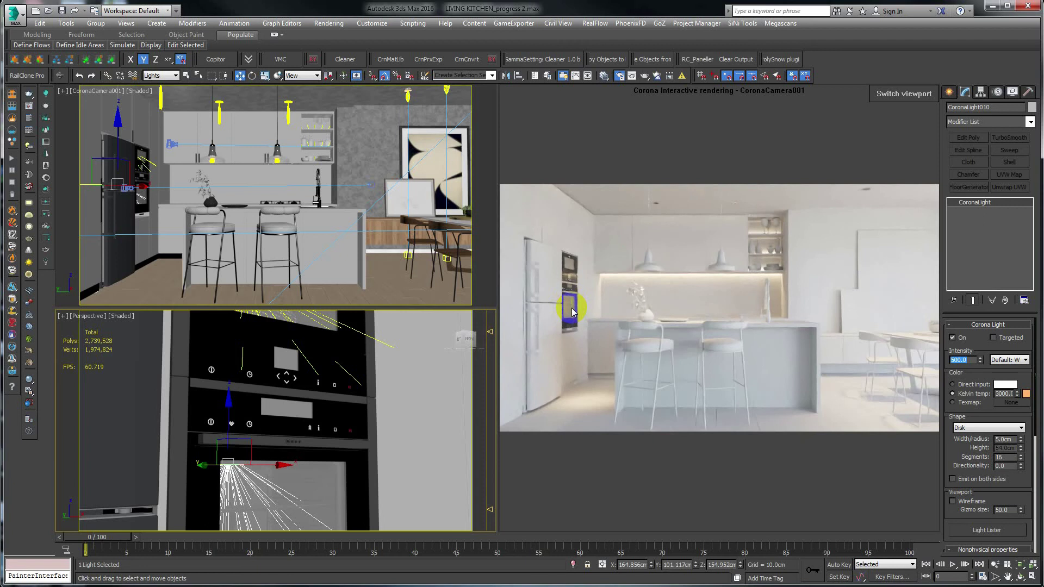
{"action": "type", "text": "1000"}
{"action": "key", "text": "Return"}
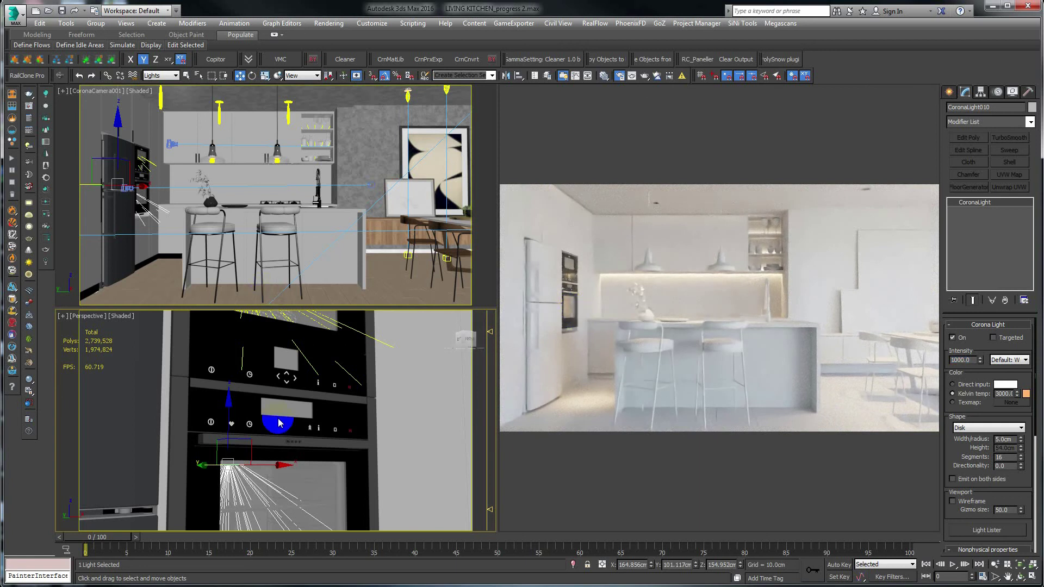
Switch the lower view to a wireframe top view and frame the kitchen island and dining table
{"action": "key", "text": "t"}
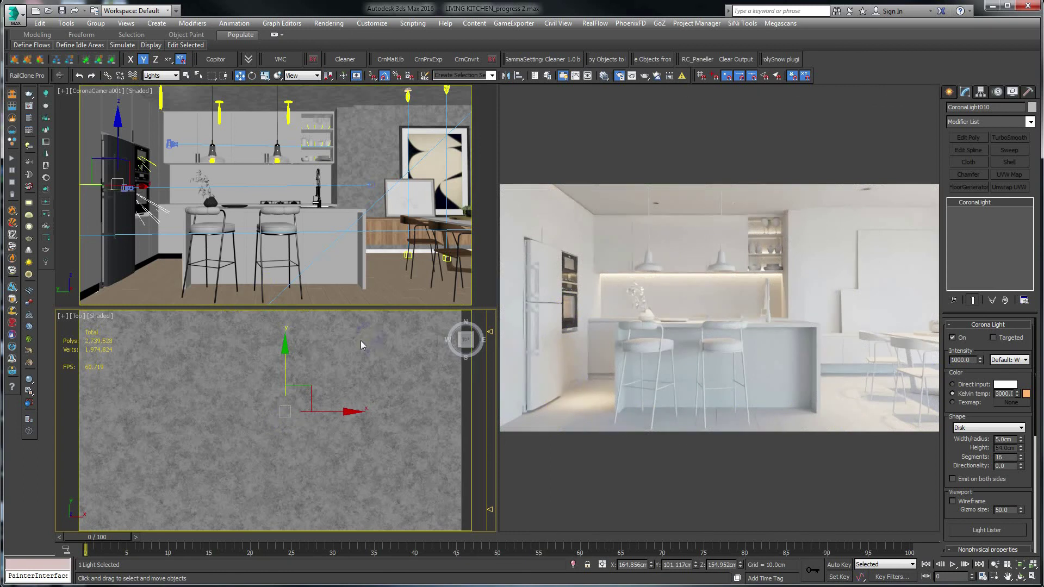
{"action": "middle_click_drag", "start_coordinate": [272, 406], "coordinate": [278, 378]}
{"action": "key", "text": "F3"}
{"action": "scroll", "coordinate": [271, 396], "scroll_direction": "down", "scroll_amount": 5}
{"action": "scroll", "coordinate": [230, 428], "scroll_direction": "up", "scroll_amount": 4}
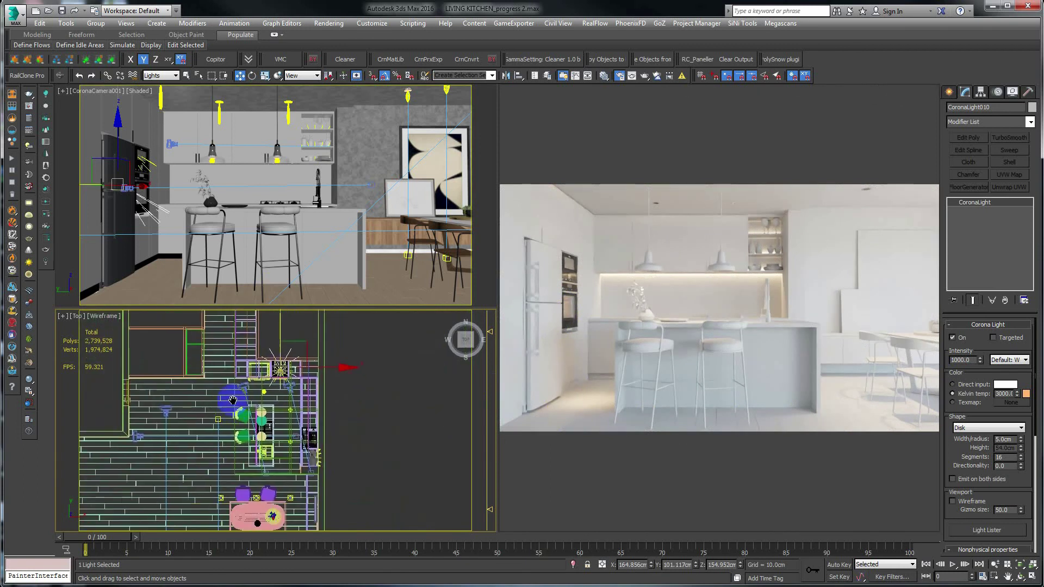
{"action": "middle_click_drag", "start_coordinate": [233, 409], "coordinate": [263, 378]}
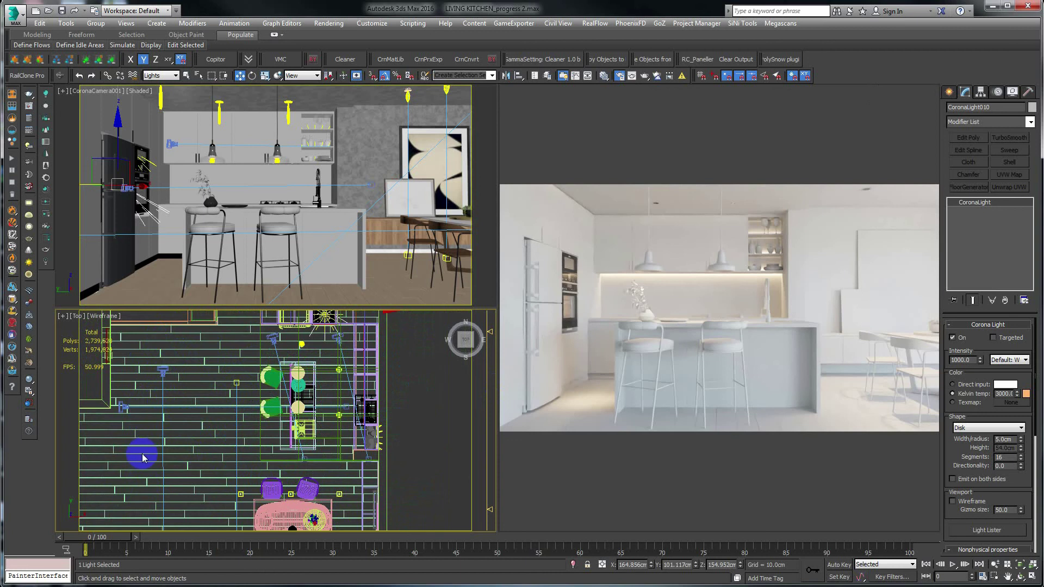
{"action": "middle_click_drag", "start_coordinate": [198, 437], "coordinate": [199, 396]}
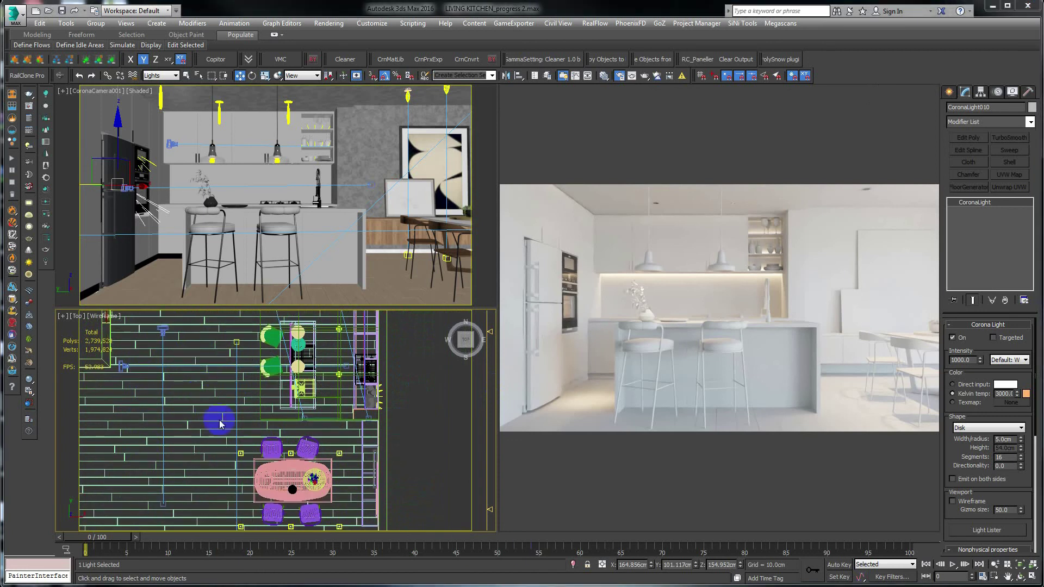
{"action": "left_click", "coordinate": [660, 381]}
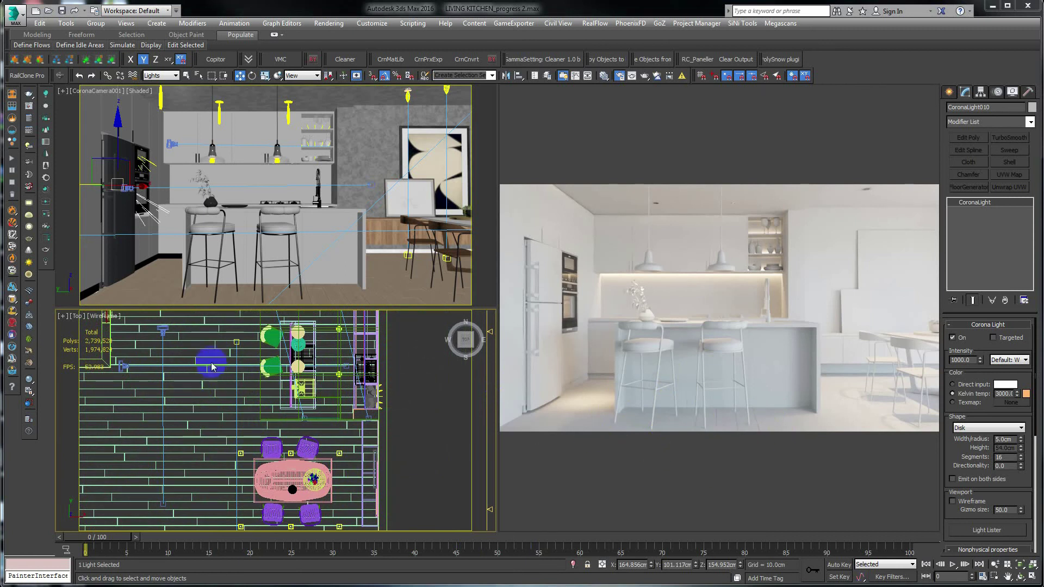
{"action": "middle_click_drag", "start_coordinate": [228, 424], "coordinate": [226, 383]}
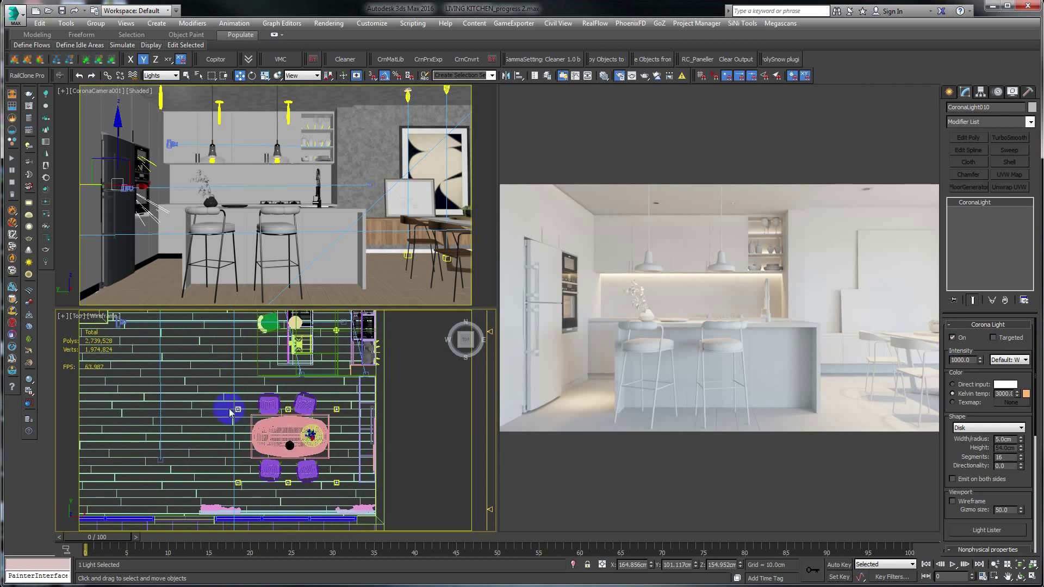
Duplicate the ceiling spotlight beside the dining table as an independent copy on the open floor area behind the bar stools
{"action": "mouse_move", "coordinate": [231, 413]}
{"action": "left_mouse_down"}
{"action": "mouse_move", "coordinate": [247, 428]}
{"action": "mouse_move", "coordinate": [342, 440]}
{"action": "mouse_move", "coordinate": [225, 387]}
{"action": "mouse_move", "coordinate": [201, 416]}
{"action": "mouse_move", "coordinate": [227, 404]}
{"action": "left_mouse_up"}
{"action": "middle_click_drag", "start_coordinate": [226, 404], "coordinate": [268, 435]}
{"action": "left_click_drag", "start_coordinate": [269, 435], "coordinate": [306, 414]}
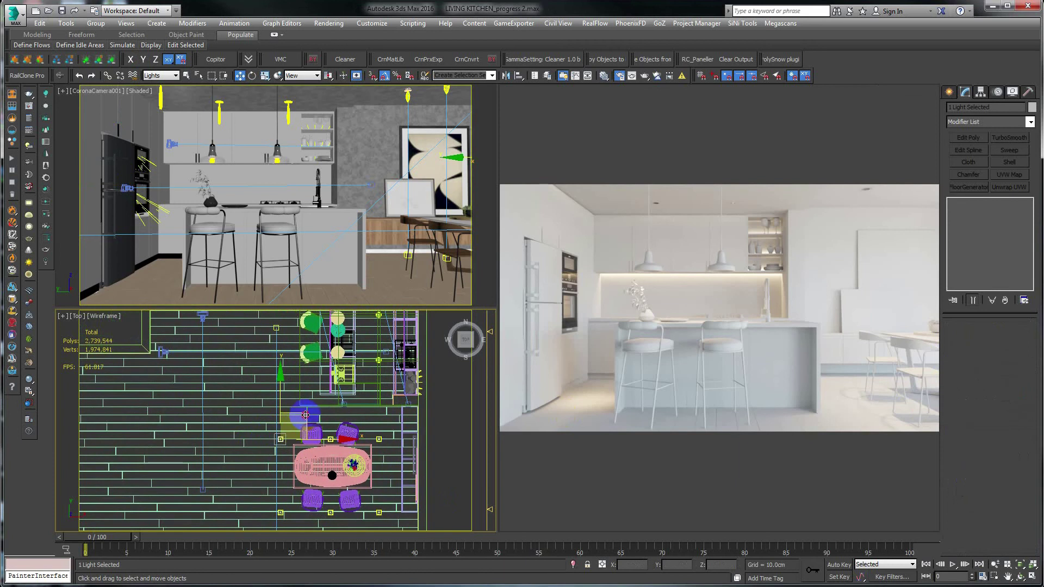
{"action": "mouse_move", "coordinate": [306, 415]}
{"action": "left_mouse_down"}
{"action": "mouse_move", "coordinate": [239, 354]}
{"action": "mouse_move", "coordinate": [275, 334]}
{"action": "mouse_move", "coordinate": [274, 350]}
{"action": "left_mouse_up"}
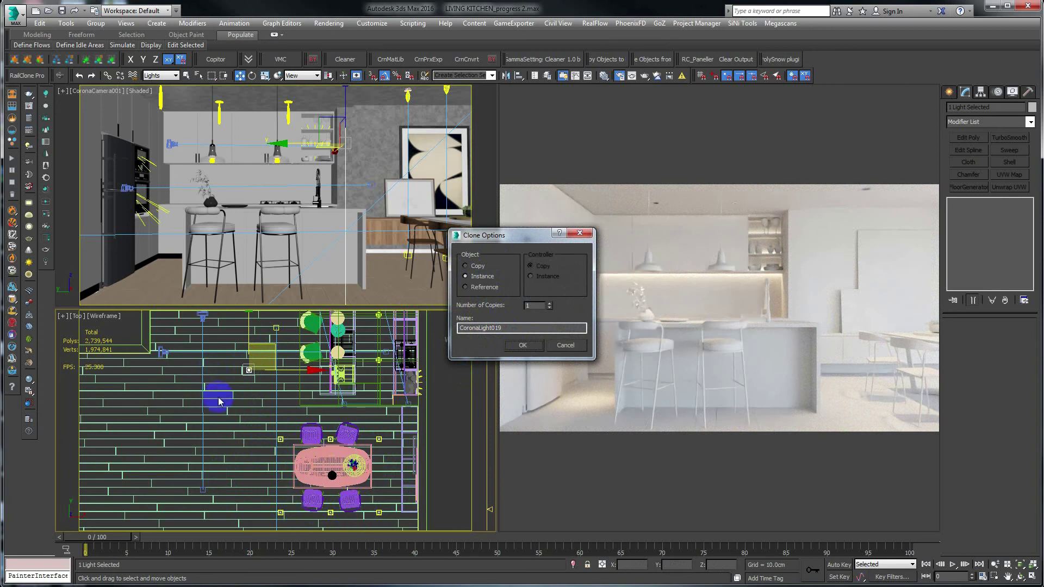
{"action": "left_click", "coordinate": [472, 265]}
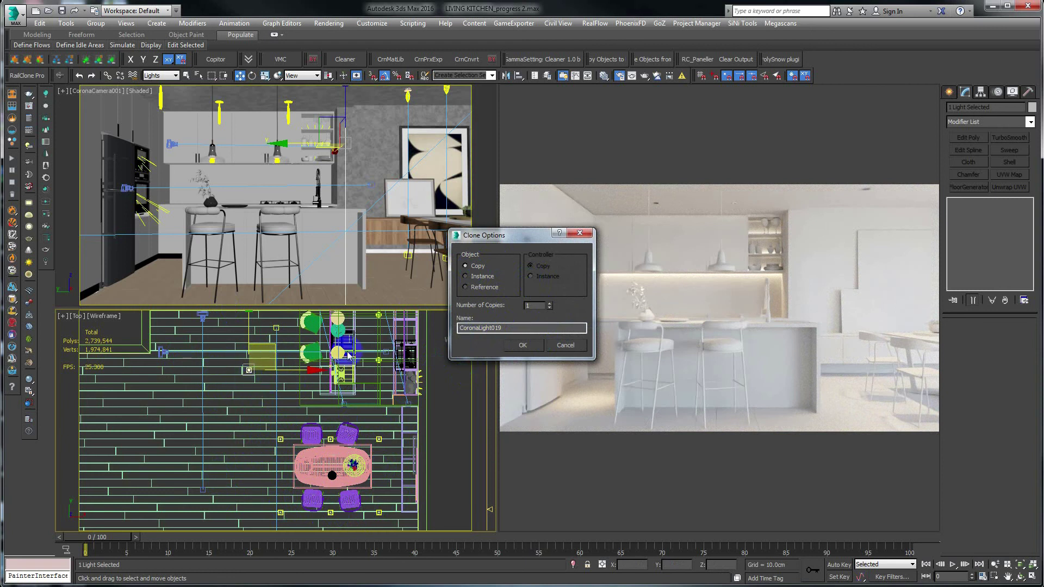
{"action": "left_click", "coordinate": [519, 343]}
Move the copied spotlight farther away from the kitchen island, slightly toward the dining side of the open floor area
{"action": "mouse_move", "coordinate": [248, 373]}
{"action": "middle_mouse_down"}
{"action": "mouse_move", "coordinate": [232, 388]}
{"action": "mouse_move", "coordinate": [257, 401]}
{"action": "middle_mouse_up"}
{"action": "scroll", "coordinate": [232, 387], "scroll_direction": "up", "scroll_amount": 4}
{"action": "scroll", "coordinate": [239, 384], "scroll_direction": "down", "scroll_amount": 4}
{"action": "left_click_drag", "start_coordinate": [302, 404], "coordinate": [300, 404]}
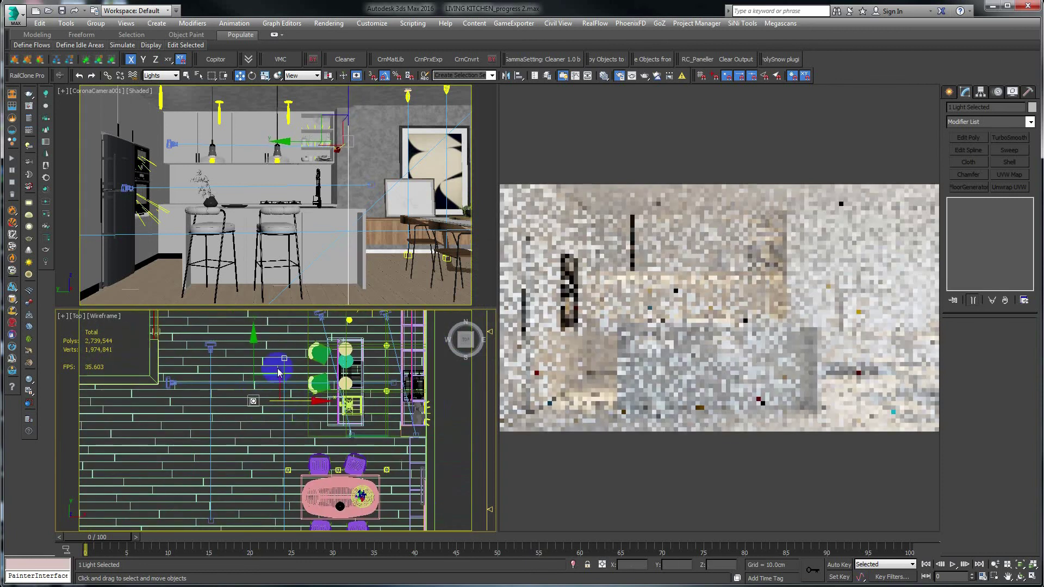
{"action": "left_click_drag", "start_coordinate": [252, 354], "coordinate": [251, 363]}
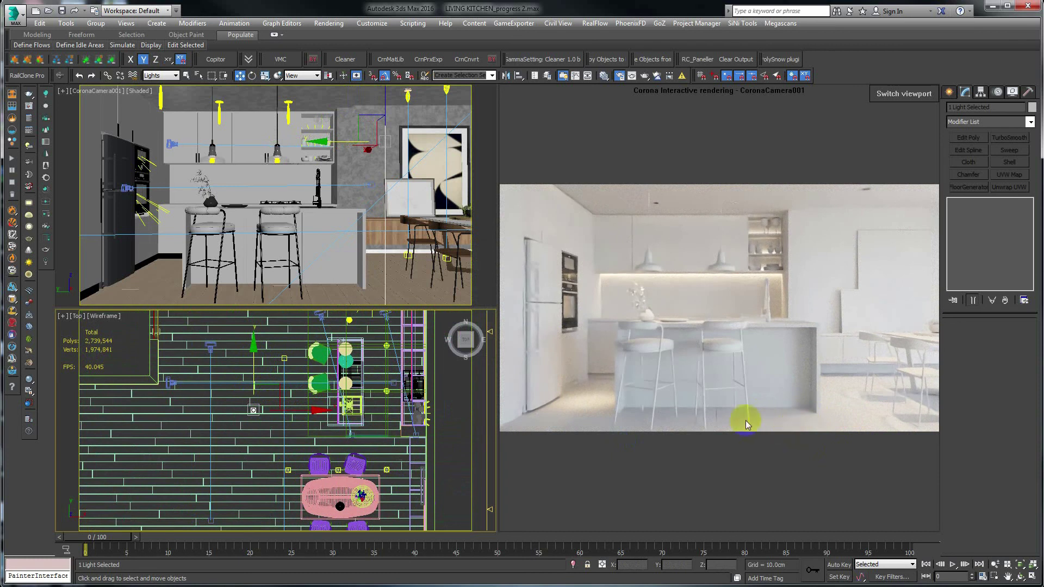
{"action": "scroll", "coordinate": [261, 429], "scroll_direction": "up", "scroll_amount": 3}
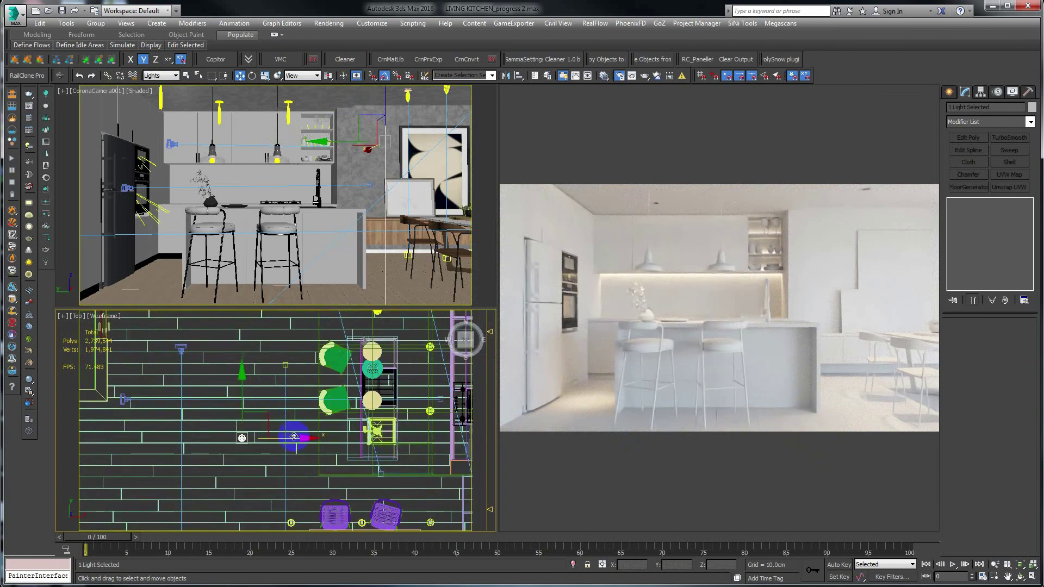
{"action": "left_click_drag", "start_coordinate": [294, 436], "coordinate": [244, 438]}
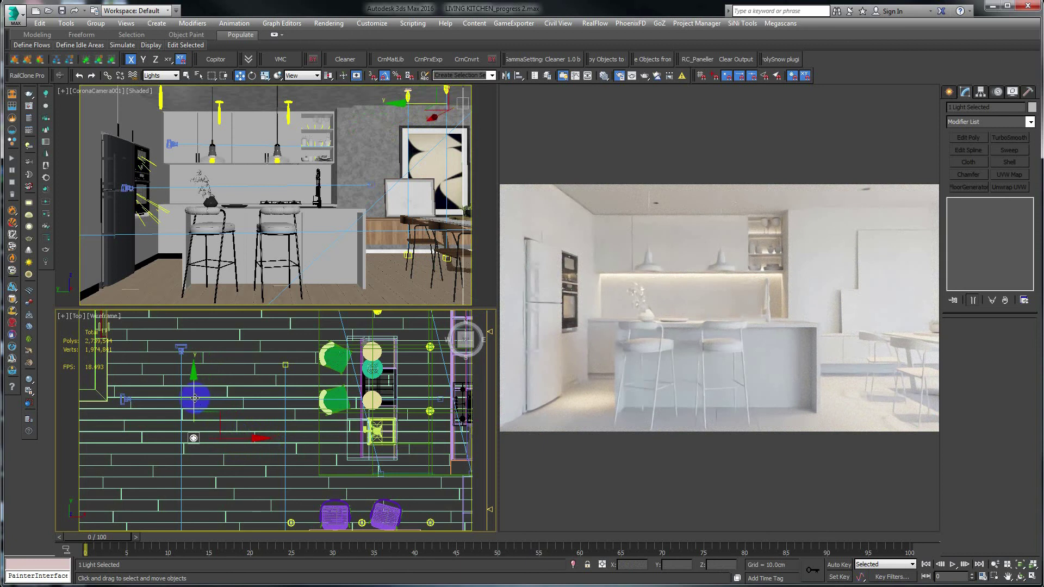
Make one instance of the moved spotlight, placed beside the camera at the opposite end from the dining table
{"action": "left_click_drag", "start_coordinate": [195, 398], "coordinate": [193, 304]}
{"action": "left_click", "coordinate": [490, 278]}
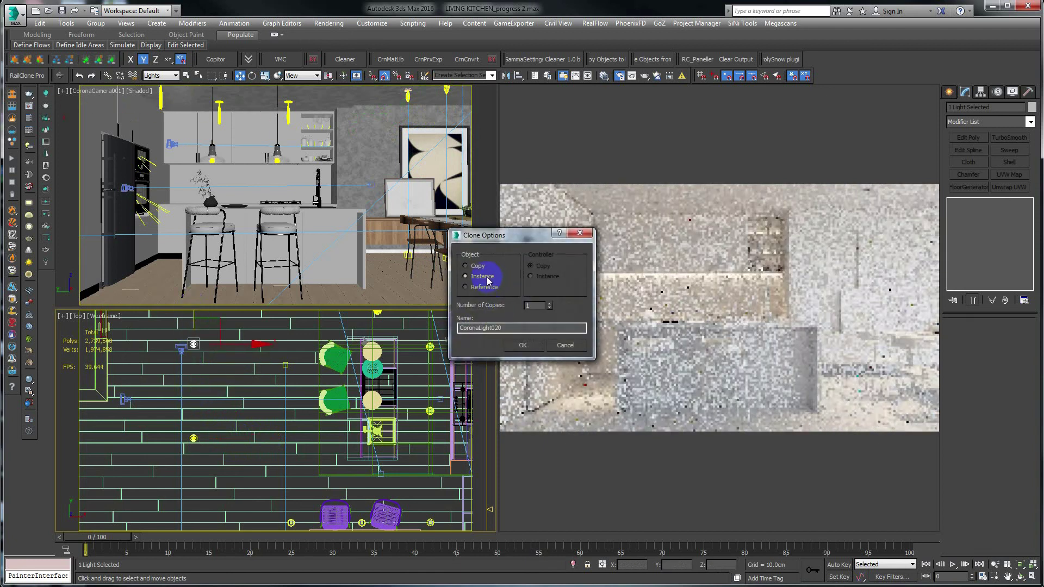
{"action": "left_click", "coordinate": [511, 343]}
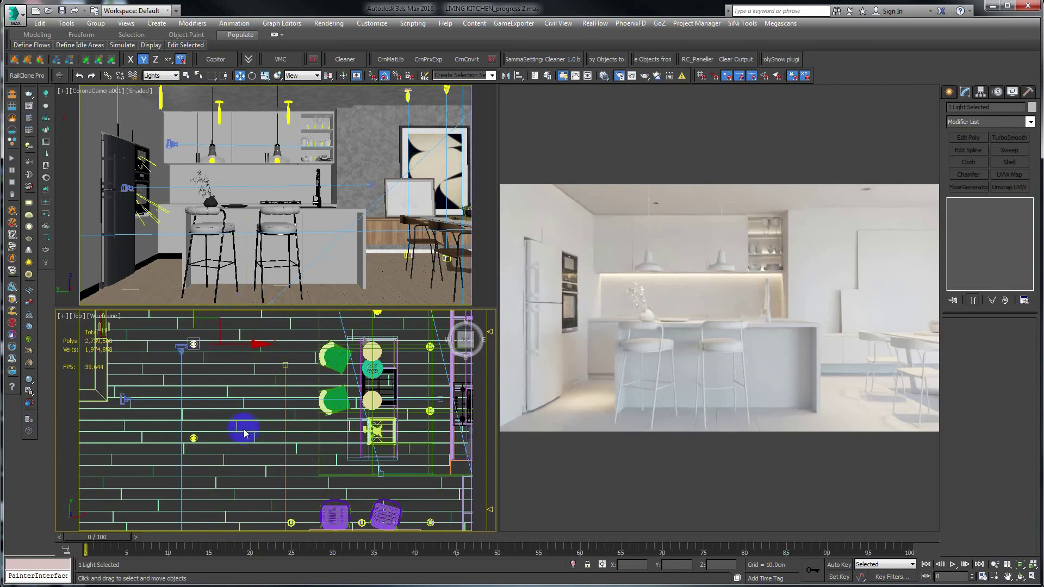
Turn off the material override in the Corona scene render settings and close the render setup
{"action": "right_click", "coordinate": [241, 223]}
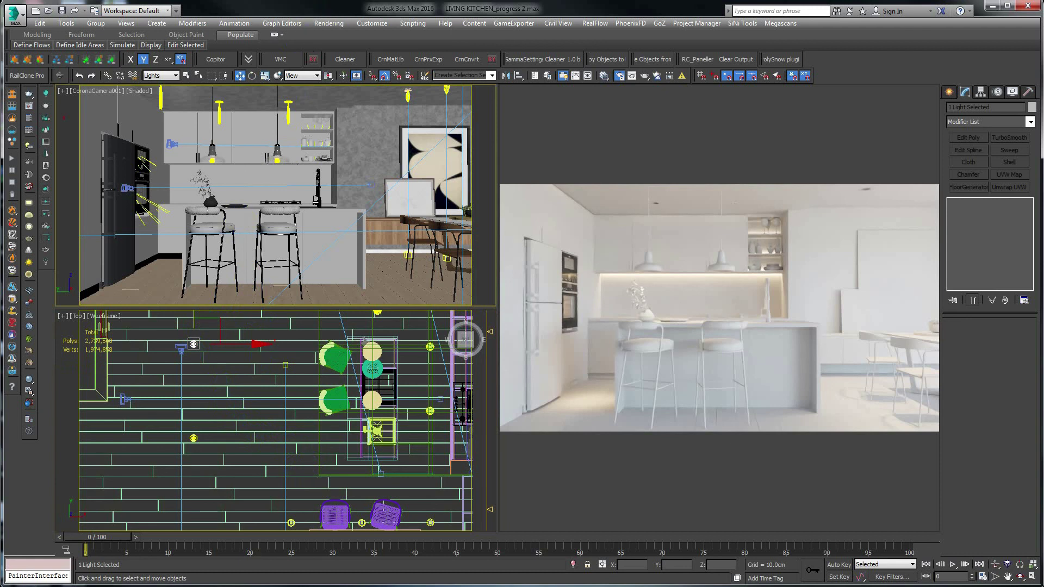
{"action": "key", "text": "F10"}
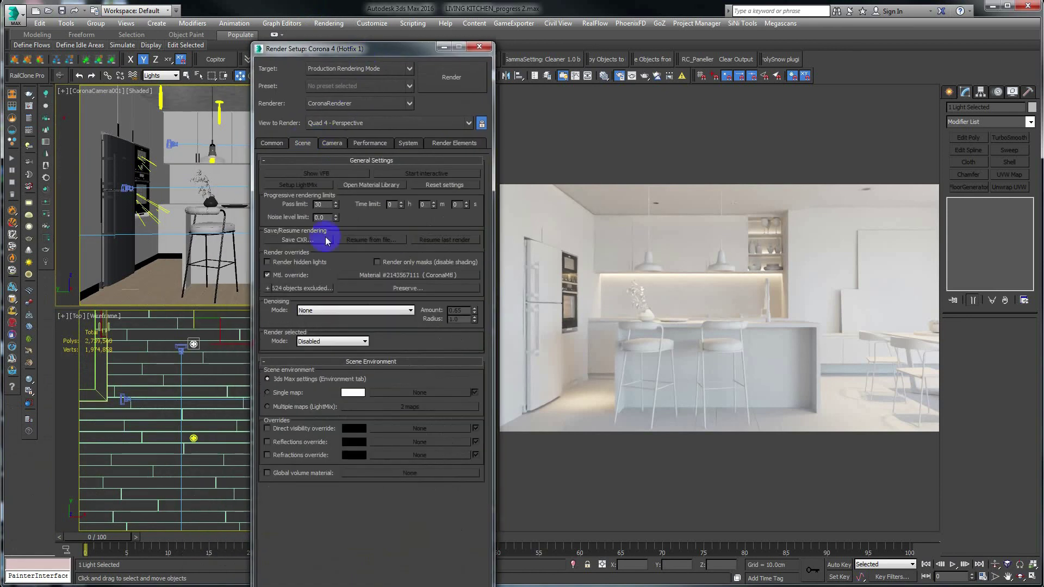
{"action": "left_click", "coordinate": [267, 275]}
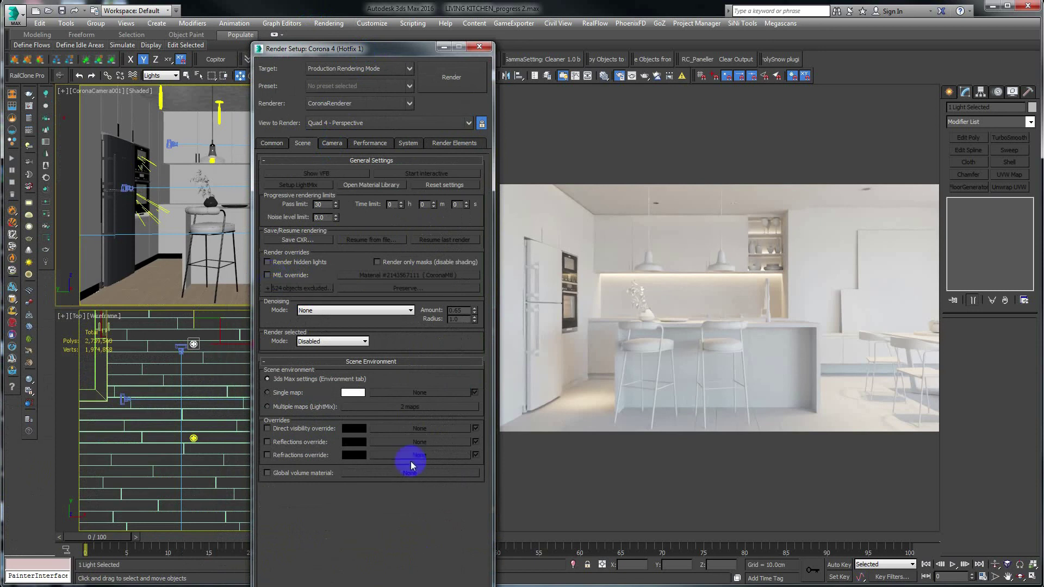
{"action": "left_click_drag", "start_coordinate": [372, 50], "coordinate": [279, 17]}
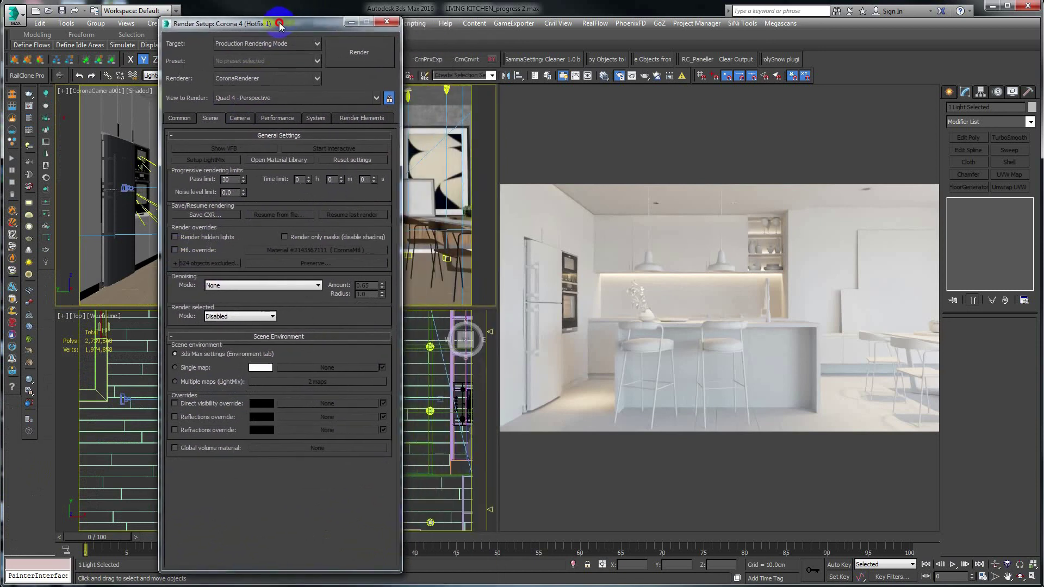
{"action": "left_click", "coordinate": [386, 14]}
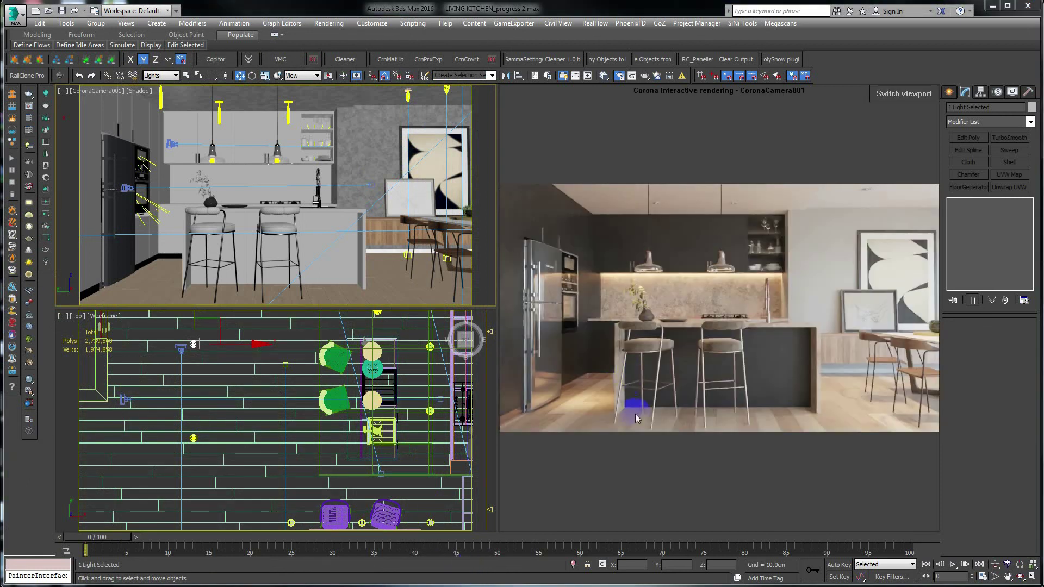
Select the ceiling spotlight near the fridge and set its Kelvin temperature to 4000
{"action": "left_click", "coordinate": [161, 97]}
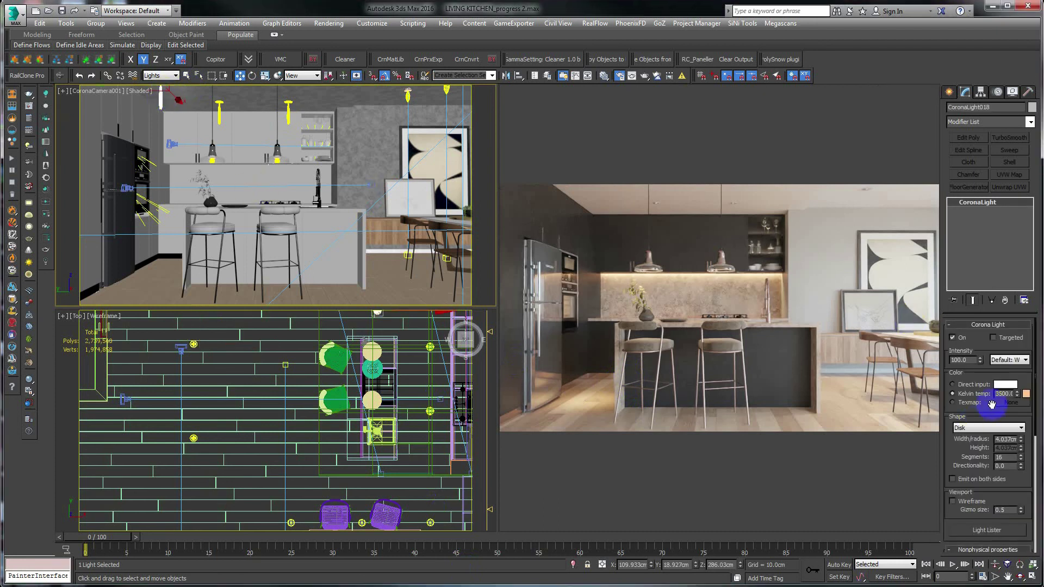
{"action": "double_click", "coordinate": [1011, 394]}
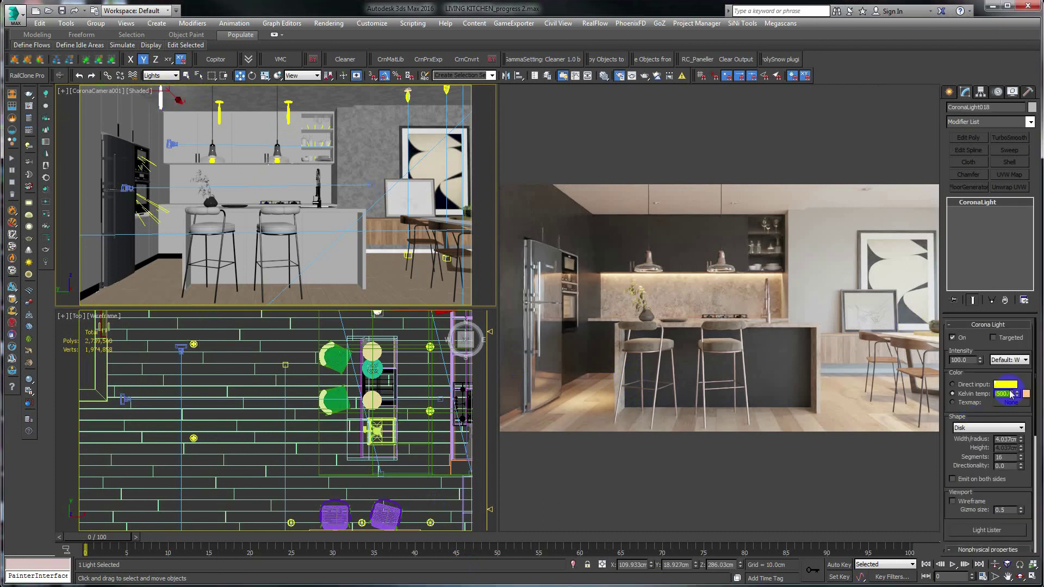
{"action": "type", "text": "4000"}
{"action": "key", "text": "Return"}
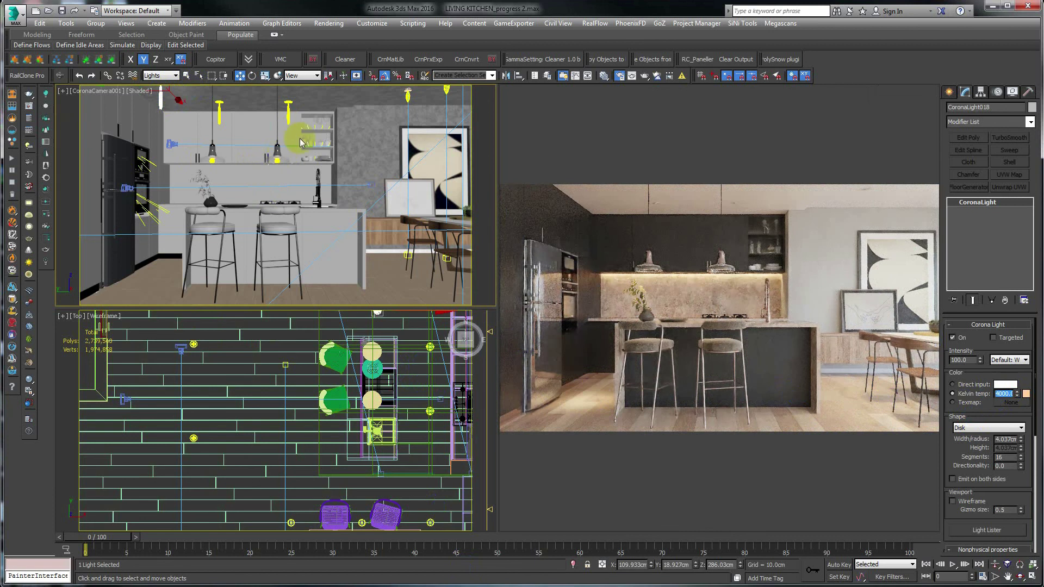
Check the pendant and open-shelf lights' colour temperatures, and set the strip light under the wall cabinets to 4000 Kelvin
{"action": "left_click", "coordinate": [277, 159]}
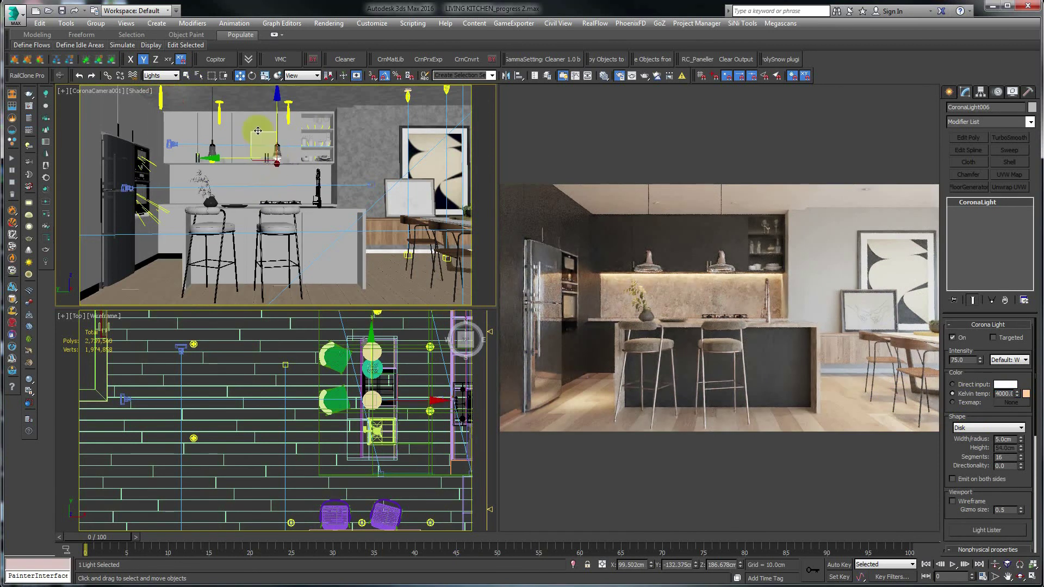
{"action": "left_click", "coordinate": [320, 130]}
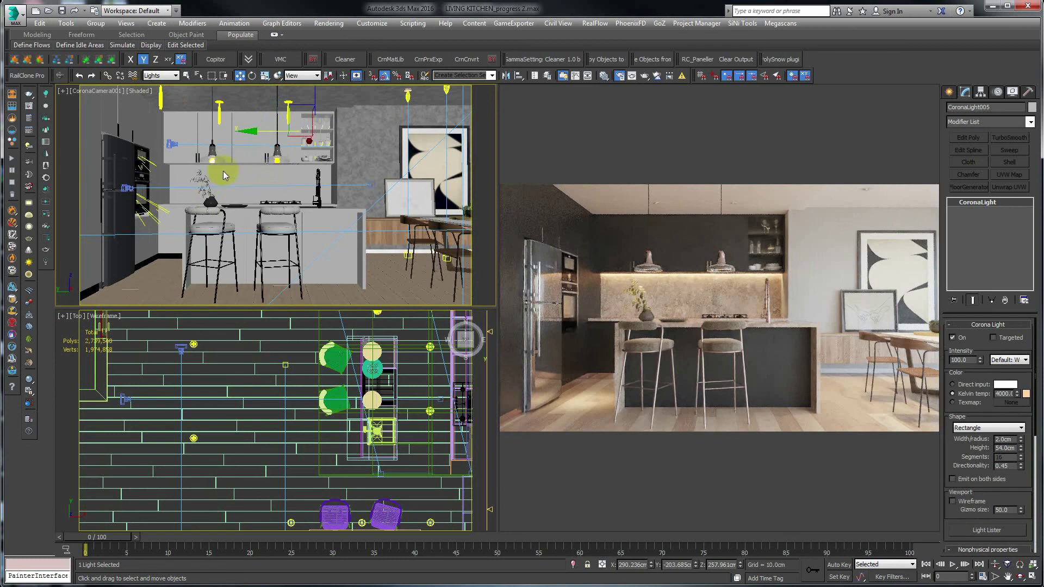
{"action": "left_click", "coordinate": [240, 162]}
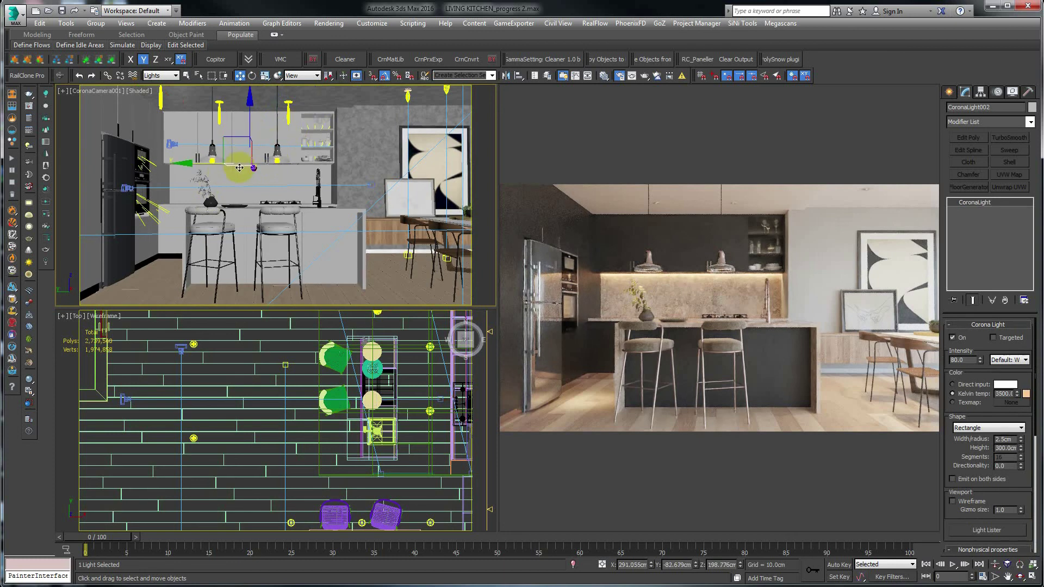
{"action": "left_click", "coordinate": [1007, 393]}
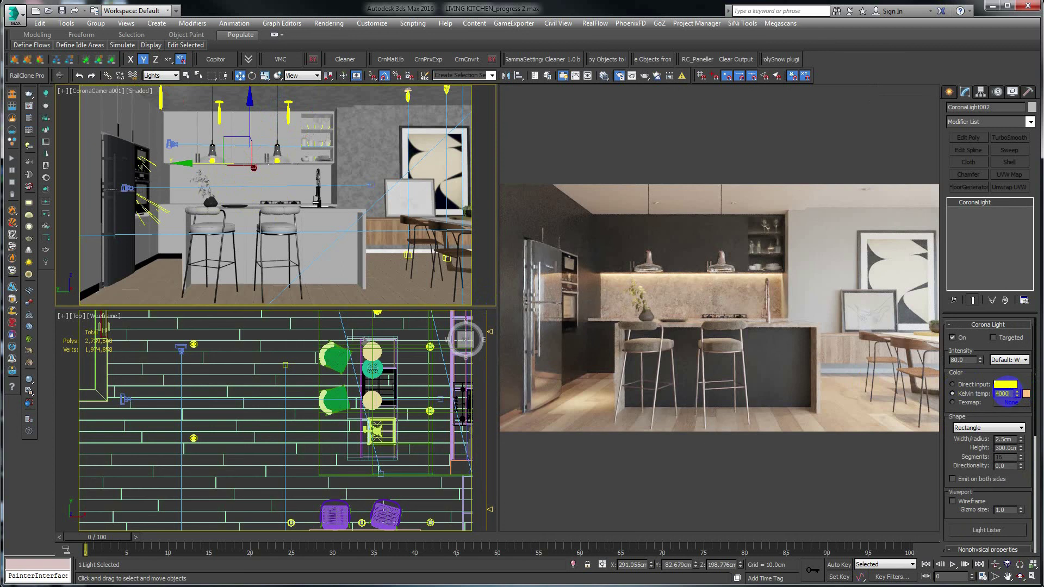
{"action": "key", "text": "Return"}
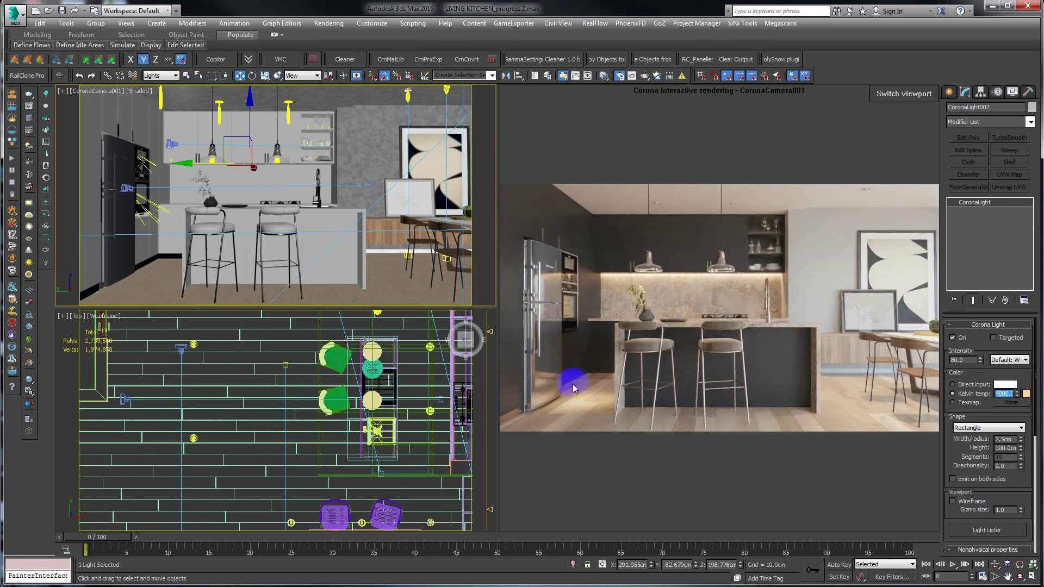
Select the ceiling spotlight near the fridge and examine the light patterns in potometric SPOT japan.jpg in ACDSee
{"action": "left_click", "coordinate": [159, 96]}
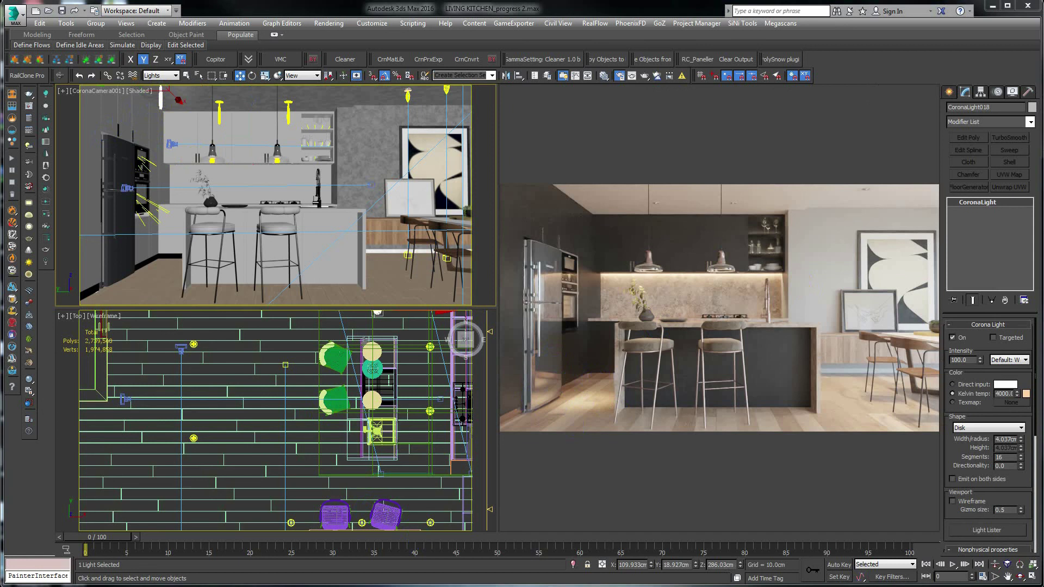
{"action": "left_click", "coordinate": [233, 585]}
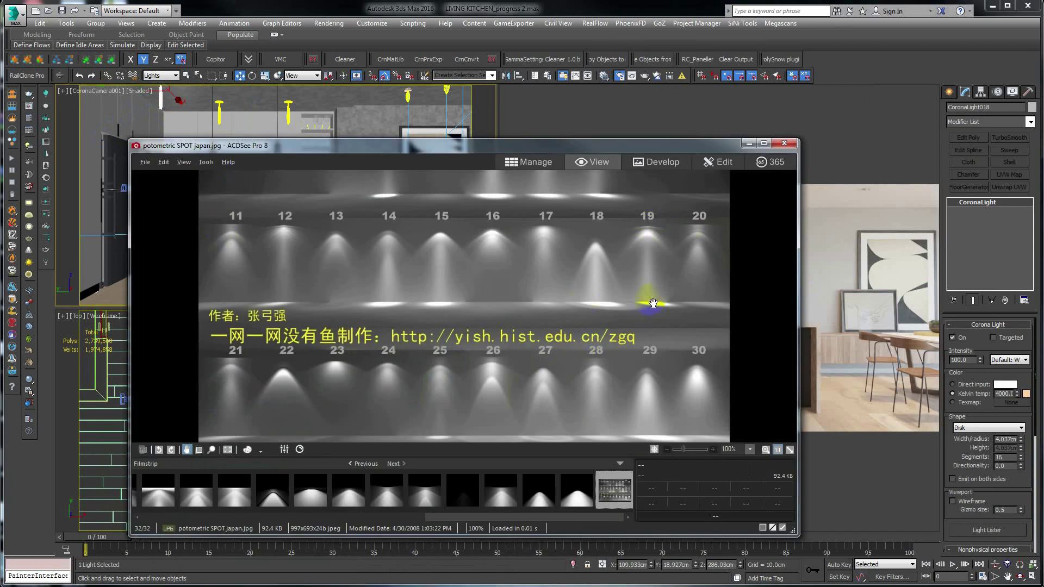
{"action": "left_click_drag", "start_coordinate": [653, 303], "coordinate": [654, 274]}
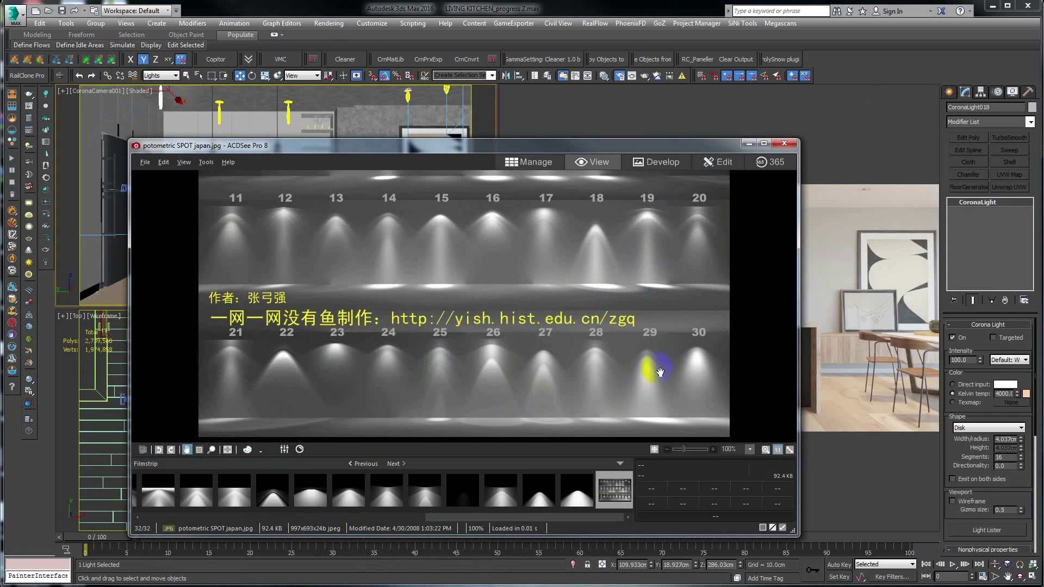
{"action": "left_click_drag", "start_coordinate": [559, 265], "coordinate": [543, 408]}
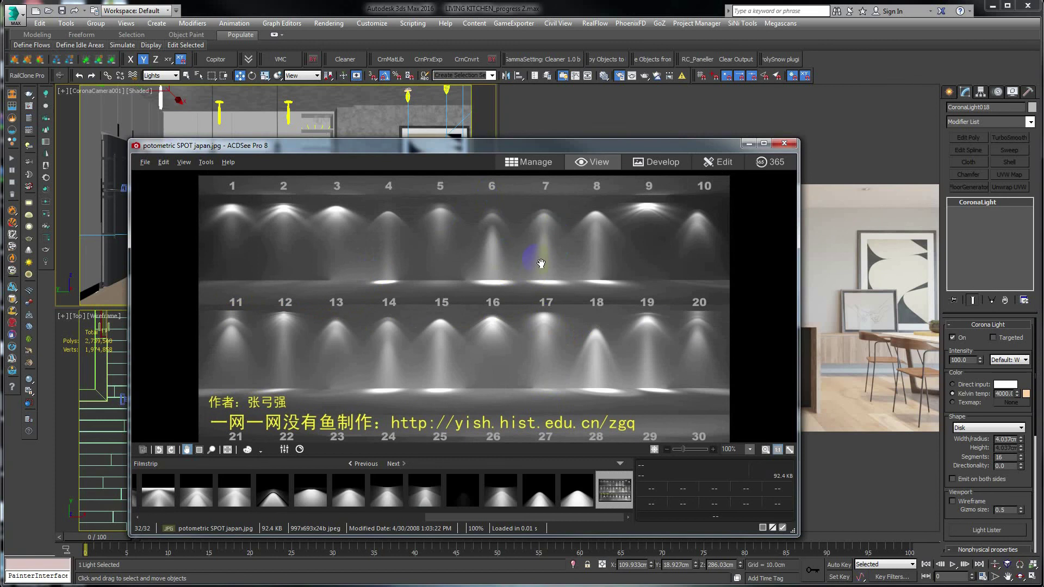
{"action": "scroll", "coordinate": [535, 255], "scroll_direction": "down", "scroll_amount": 4}
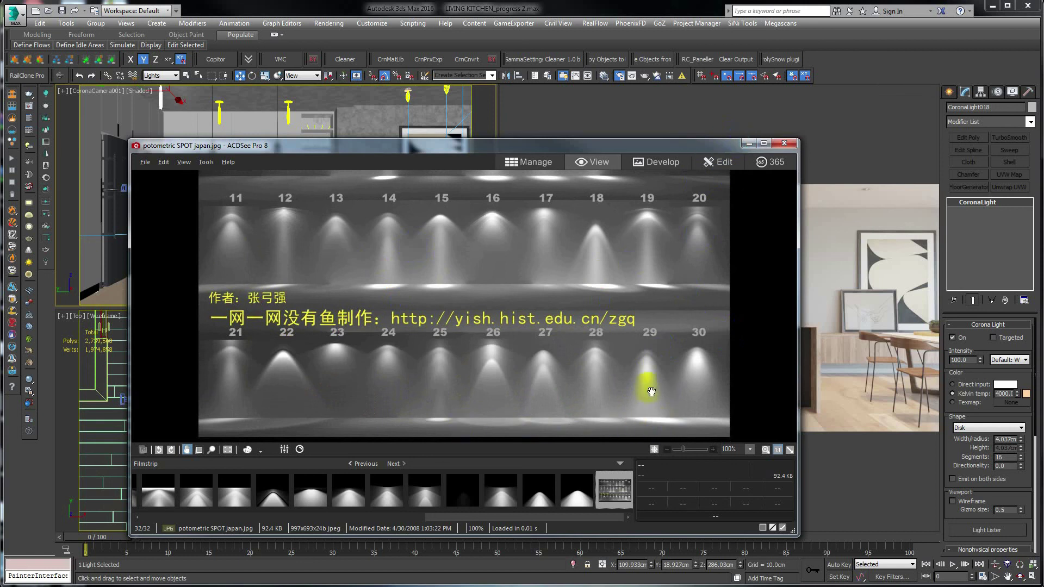
Return to 3ds Max and examine the selected spotlight's visibility and IES settings
{"action": "left_click", "coordinate": [749, 143]}
{"action": "scroll", "coordinate": [997, 424], "scroll_direction": "down", "scroll_amount": 5}
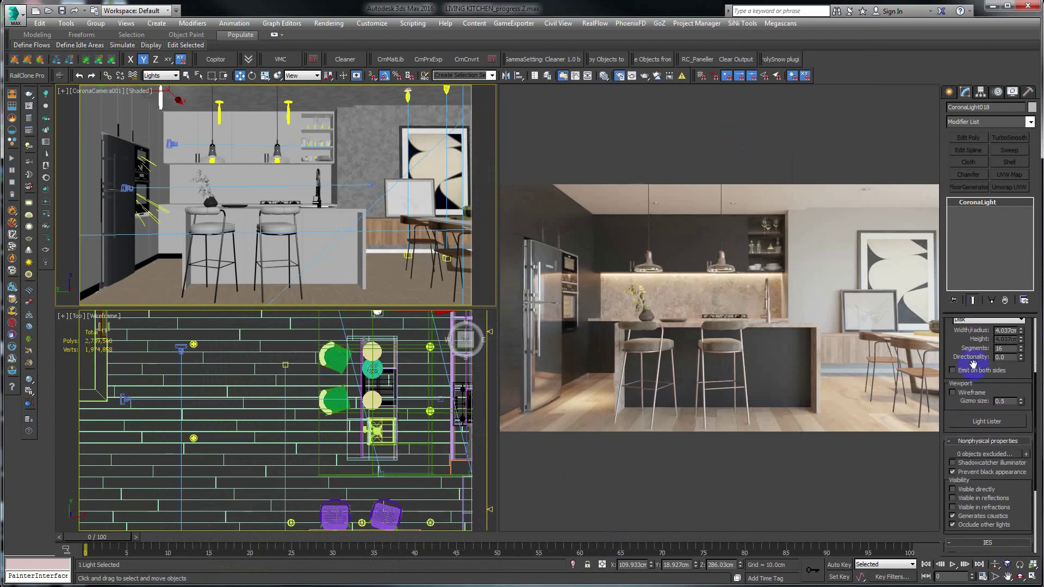
{"action": "left_click_drag", "start_coordinate": [1003, 488], "coordinate": [995, 386]}
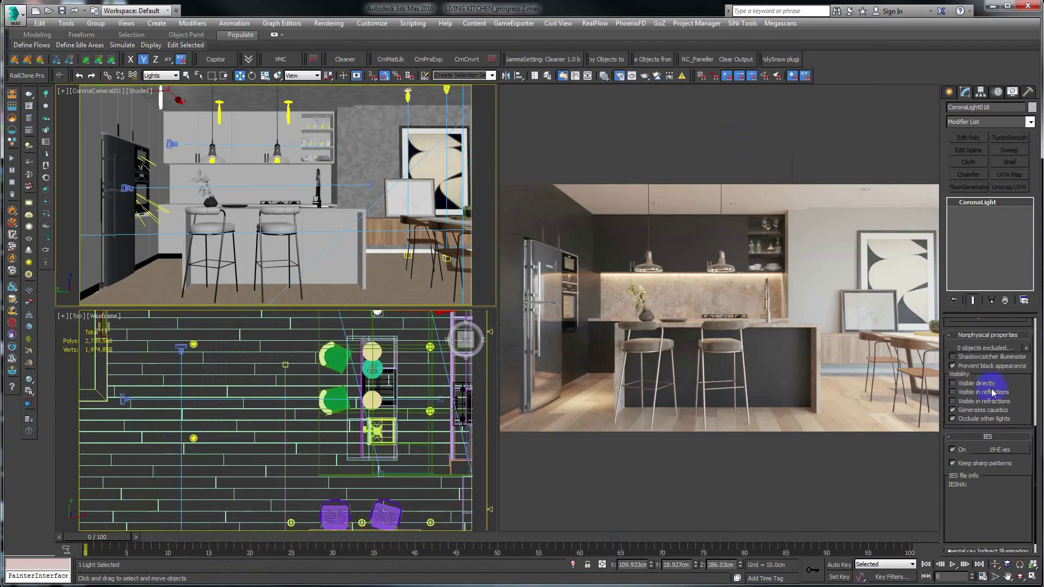
Load 14.IES as the IES file of the selected ceiling spotlight near the fridge
{"action": "left_click", "coordinate": [999, 450]}
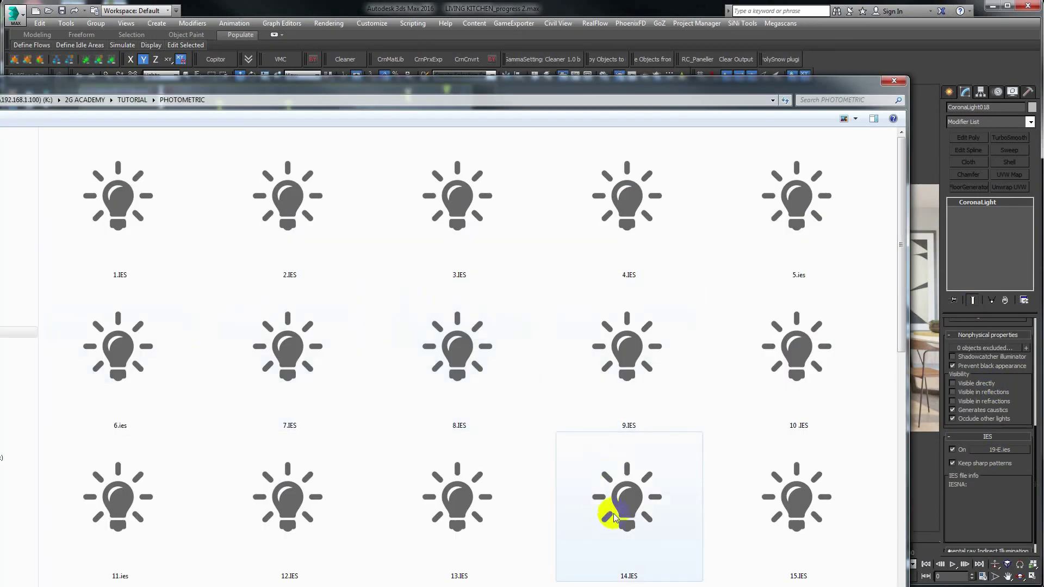
{"action": "double_click", "coordinate": [583, 499]}
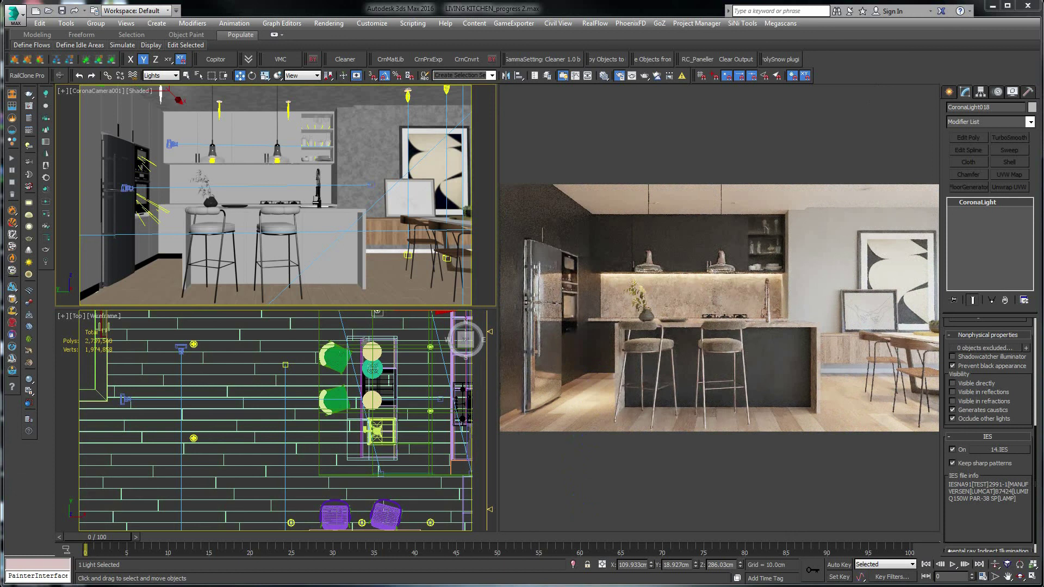
Examine the light patterns in potometric SPOT japan.jpg in ACDSee and compare them with the IES file of the dining-side ceiling spotlight
{"action": "key", "text": "alt+Tab"}
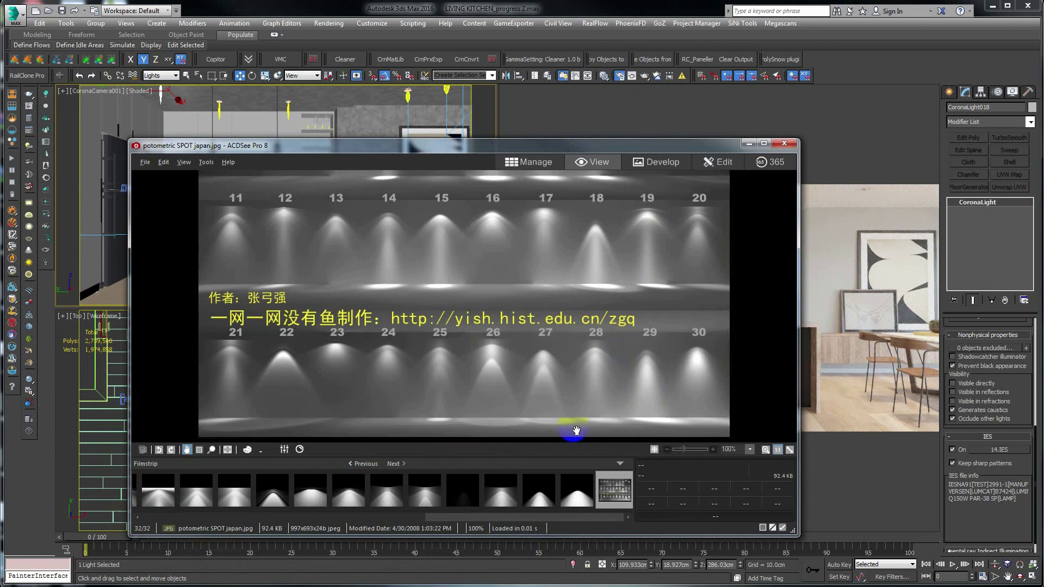
{"action": "mouse_move", "coordinate": [419, 232]}
{"action": "left_mouse_down"}
{"action": "mouse_move", "coordinate": [412, 347]}
{"action": "mouse_move", "coordinate": [411, 239]}
{"action": "left_mouse_up"}
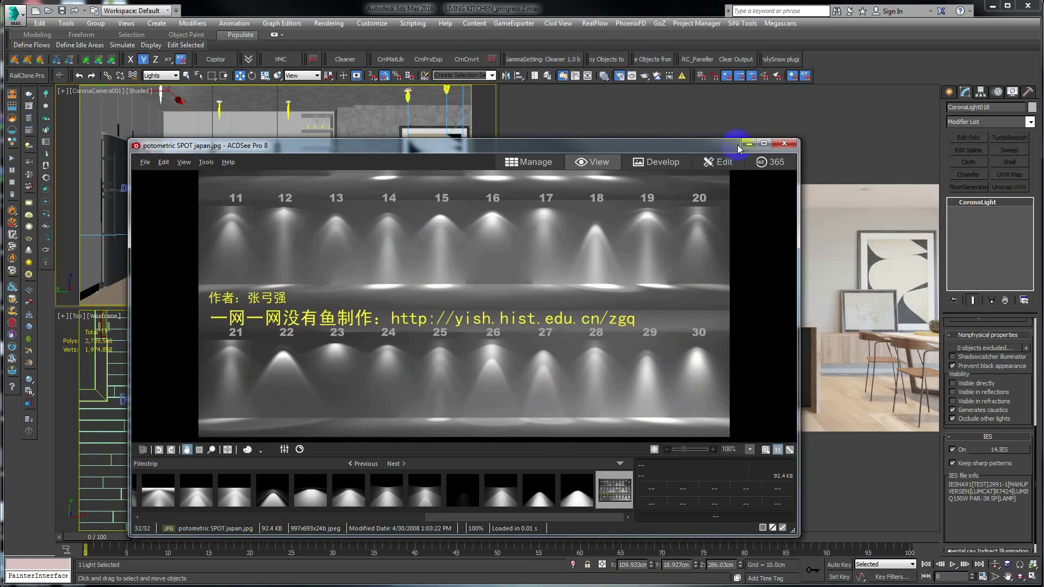
{"action": "left_click", "coordinate": [784, 143]}
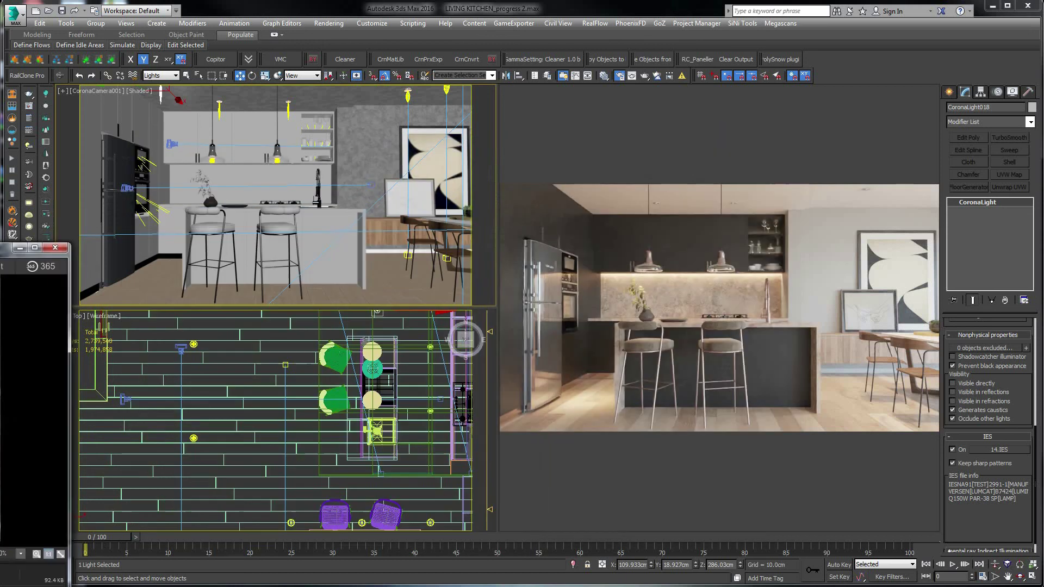
{"action": "left_click", "coordinate": [408, 94]}
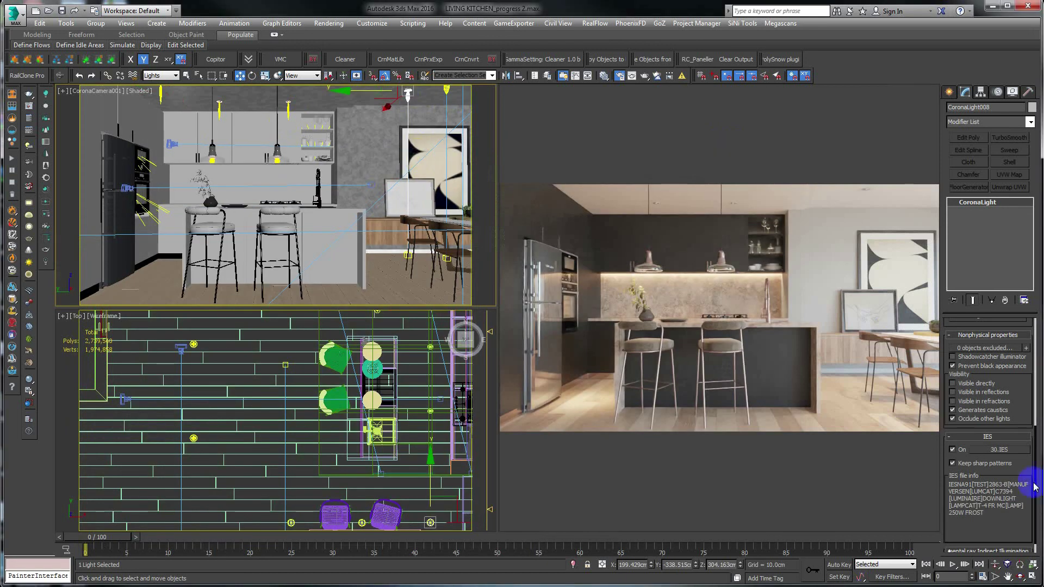
{"action": "left_click_drag", "start_coordinate": [0, 152], "coordinate": [224, 139]}
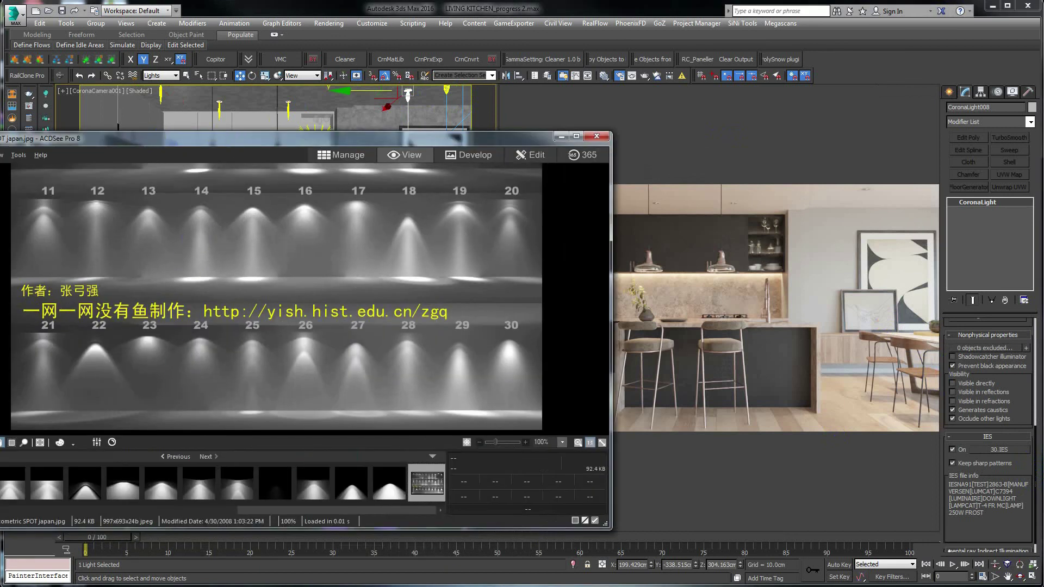
{"action": "left_click_drag", "start_coordinate": [505, 138], "coordinate": [0, 163]}
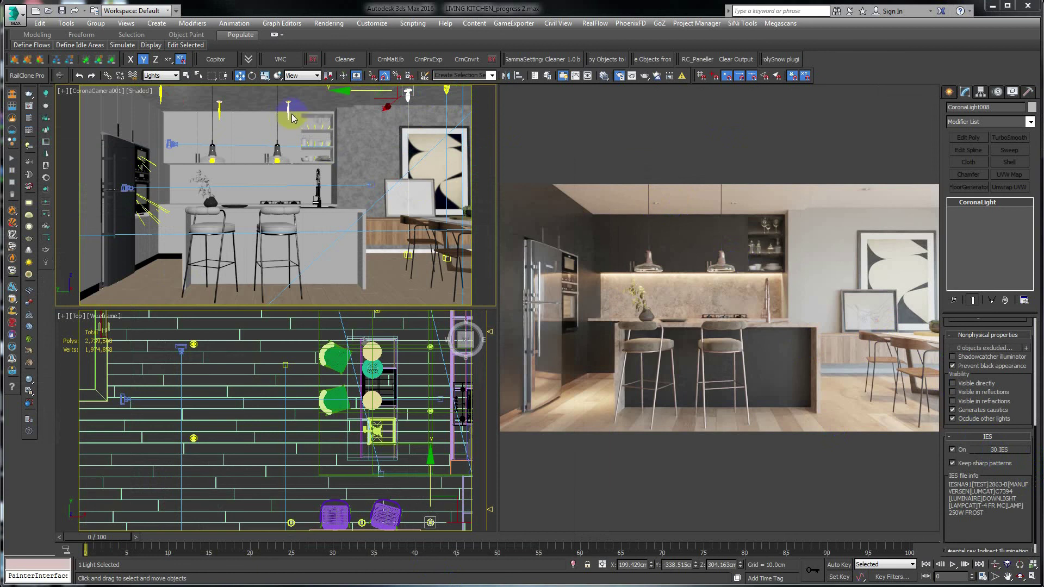
Select the ceiling spotlight above the pendant nearer the open shelves and load 30.IES as its IES file
{"action": "left_click", "coordinate": [287, 111]}
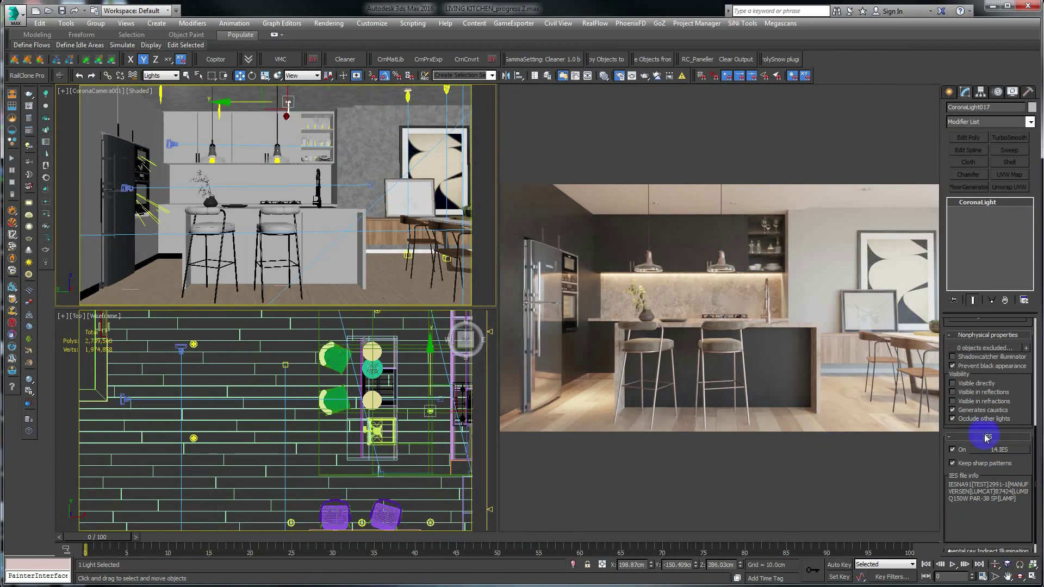
{"action": "left_click", "coordinate": [1010, 450]}
{"action": "scroll", "coordinate": [508, 269], "scroll_direction": "down", "scroll_amount": 5}
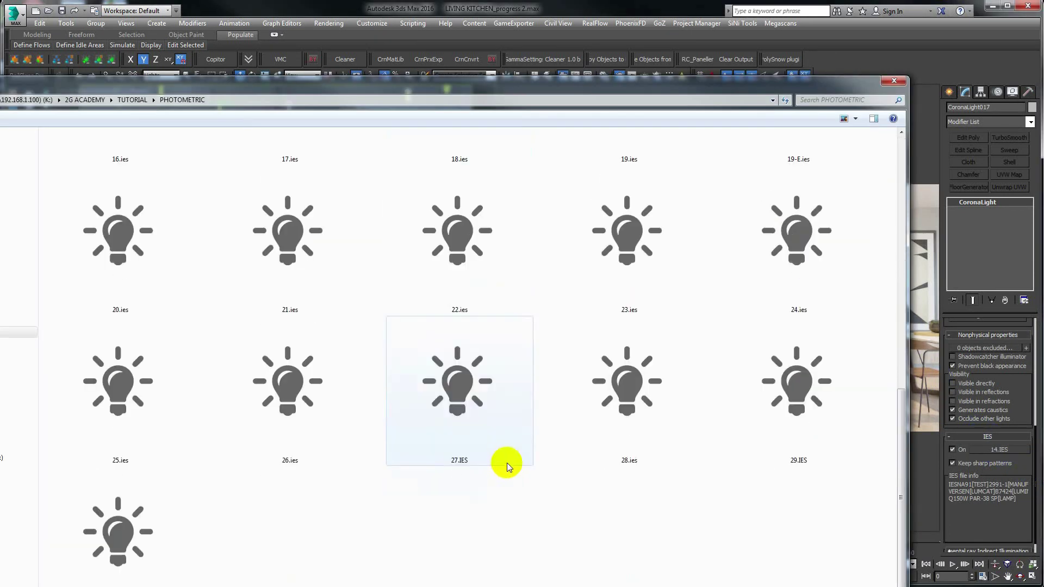
{"action": "left_click", "coordinate": [135, 553]}
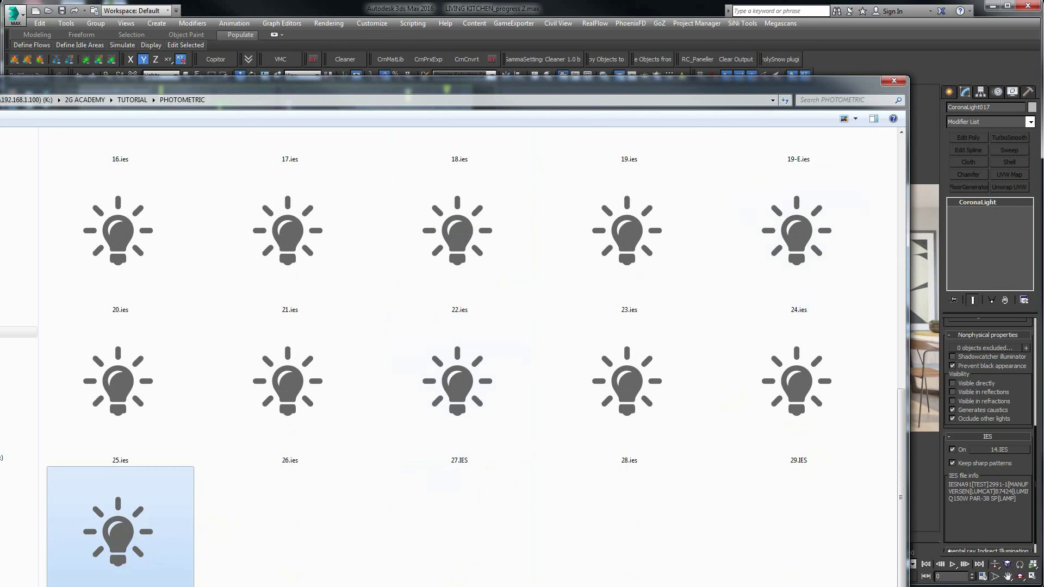
{"action": "key", "text": "Return"}
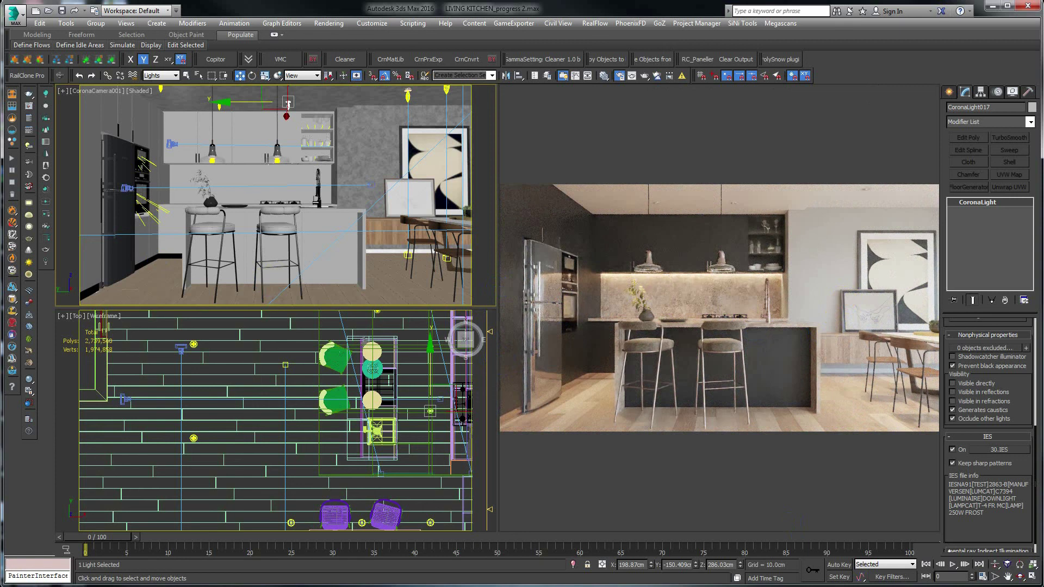
Open the Corona camera postprocessing settings in Render Setup and set the white balance to 6000 K
{"action": "key", "text": "F10"}
{"action": "left_click_drag", "start_coordinate": [112, 18], "coordinate": [225, 18]}
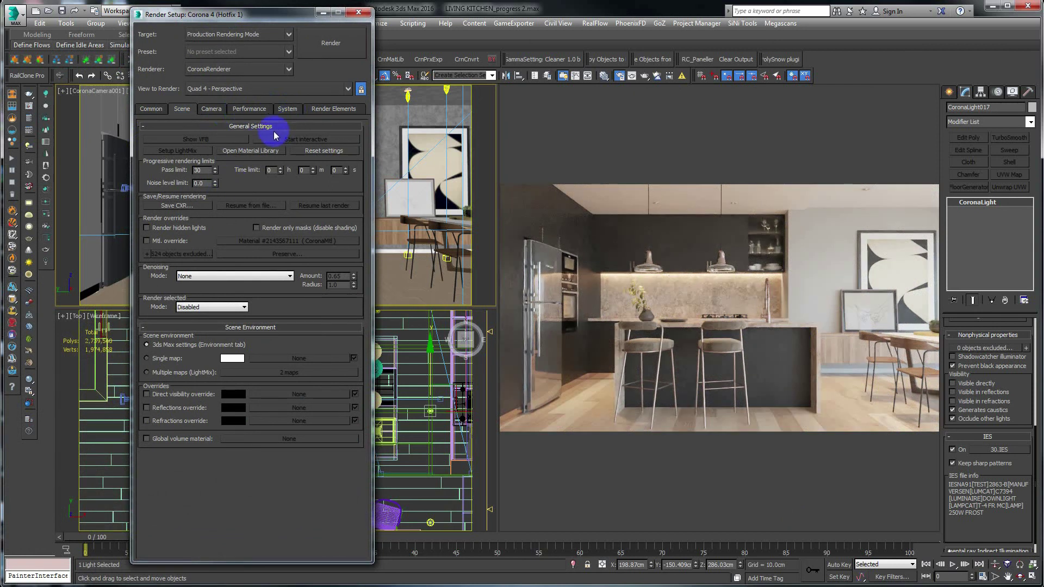
{"action": "left_click", "coordinate": [286, 108]}
{"action": "left_click", "coordinate": [211, 109]}
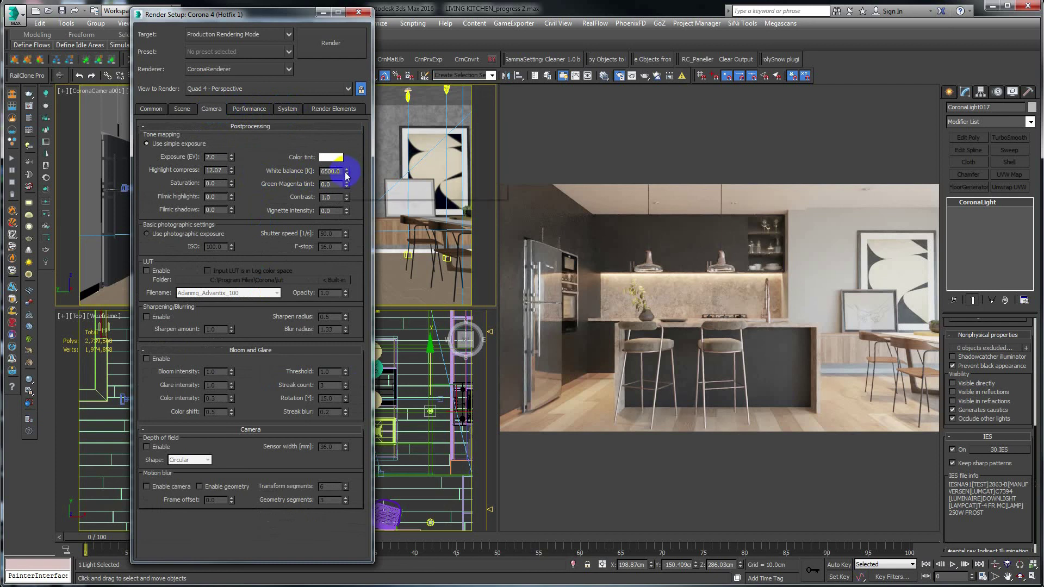
{"action": "left_click_drag", "start_coordinate": [345, 172], "coordinate": [345, 172]}
{"action": "double_click", "coordinate": [331, 172]}
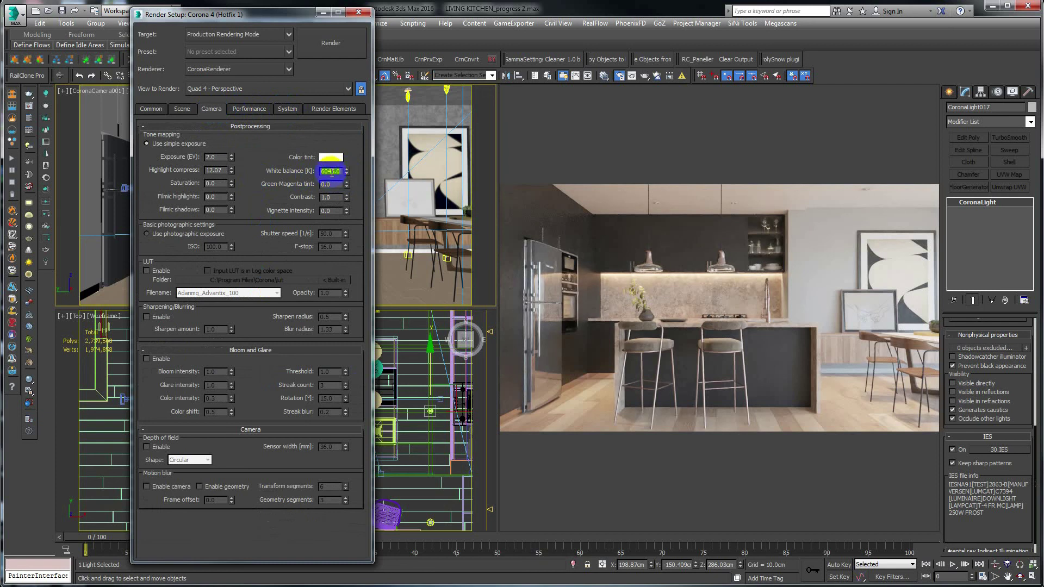
{"action": "type", "text": "6000"}
{"action": "key", "text": "Return"}
Compare white balances of 5500, 6000 and 6500 K in the interactive render, finishing at 6000 K
{"action": "type", "text": "5500"}
{"action": "key", "text": "Return"}
{"action": "type", "text": "6000"}
{"action": "key", "text": "Return"}
{"action": "type", "text": "6500"}
{"action": "key", "text": "Return"}
{"action": "type", "text": "6000"}
{"action": "key", "text": "Return"}
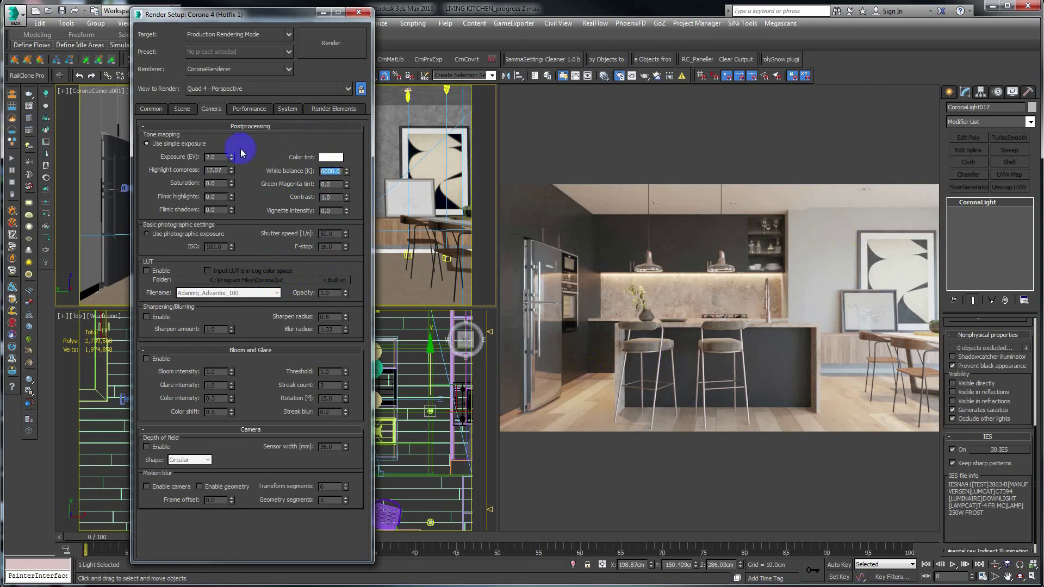
Try a brighter exposure of up to about 2.84 EV and set it back to 2.0
{"action": "double_click", "coordinate": [217, 157]}
{"action": "left_click_drag", "start_coordinate": [231, 158], "coordinate": [232, 134]}
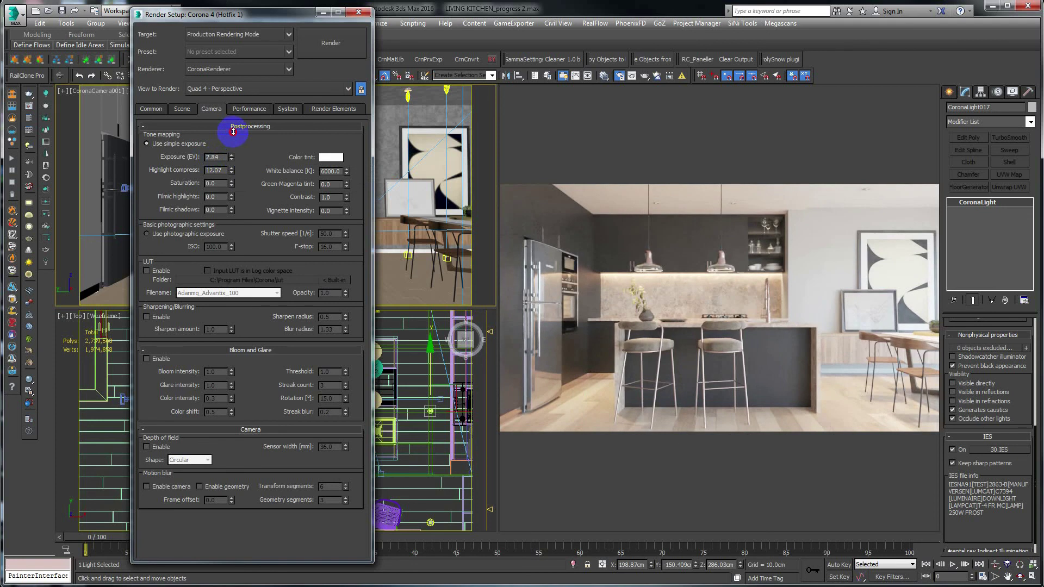
{"action": "left_click_drag", "start_coordinate": [232, 131], "coordinate": [232, 151]}
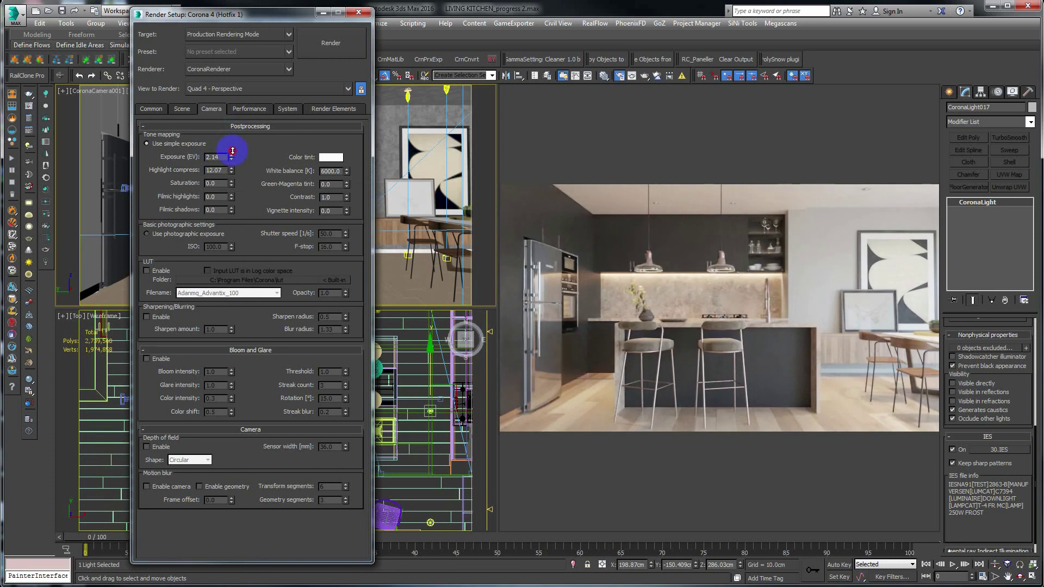
{"action": "double_click", "coordinate": [223, 157]}
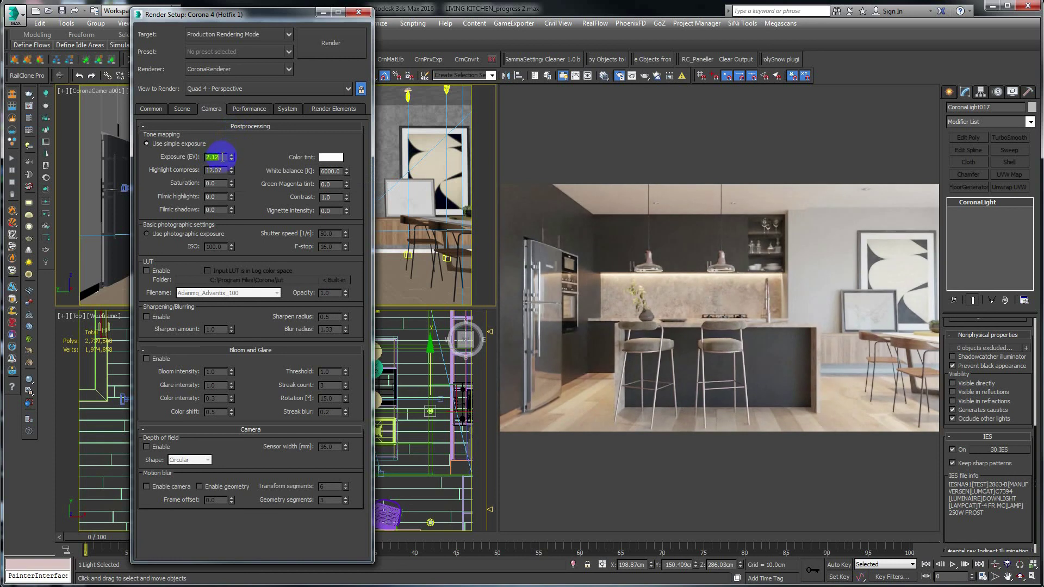
{"action": "type", "text": "2.0"}
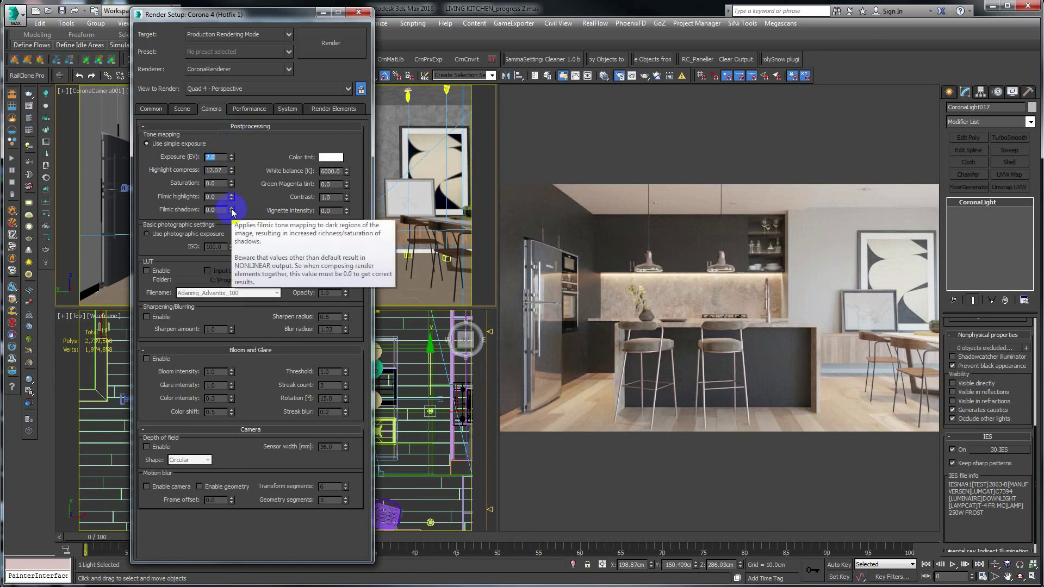
Try filmic shadows at 1.0, set the value to 0.5, and close Render Setup
{"action": "left_click_drag", "start_coordinate": [233, 213], "coordinate": [239, 145]}
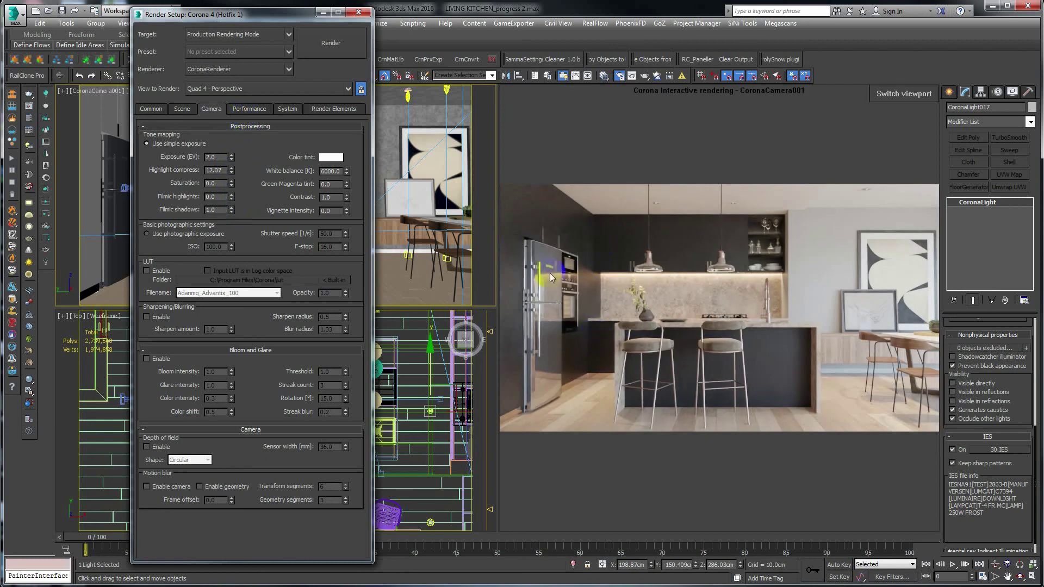
{"action": "double_click", "coordinate": [219, 210]}
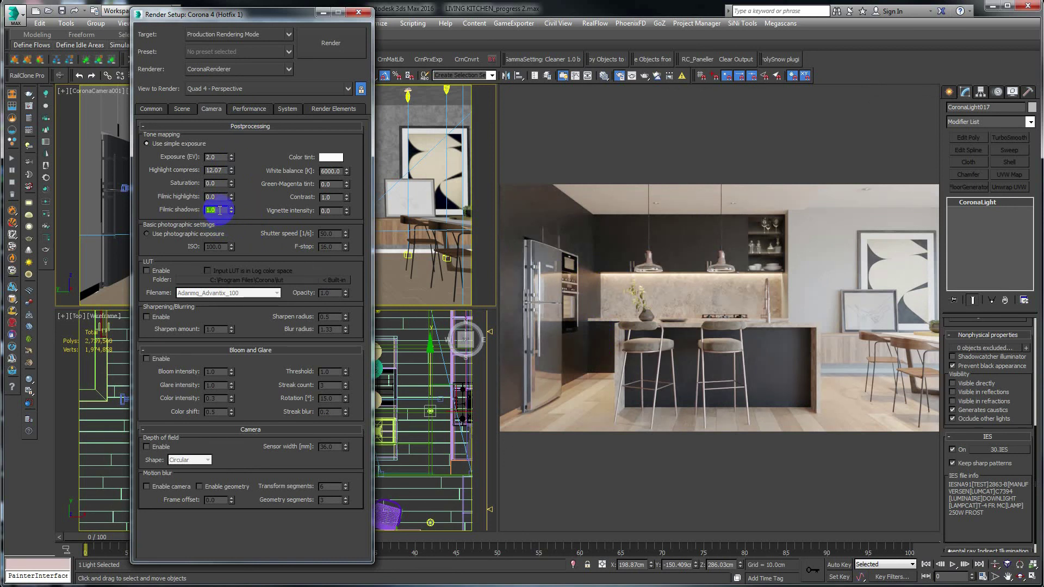
{"action": "type", "text": "0.5"}
{"action": "key", "text": "Return"}
{"action": "left_click", "coordinate": [233, 208]}
{"action": "left_click", "coordinate": [232, 212]}
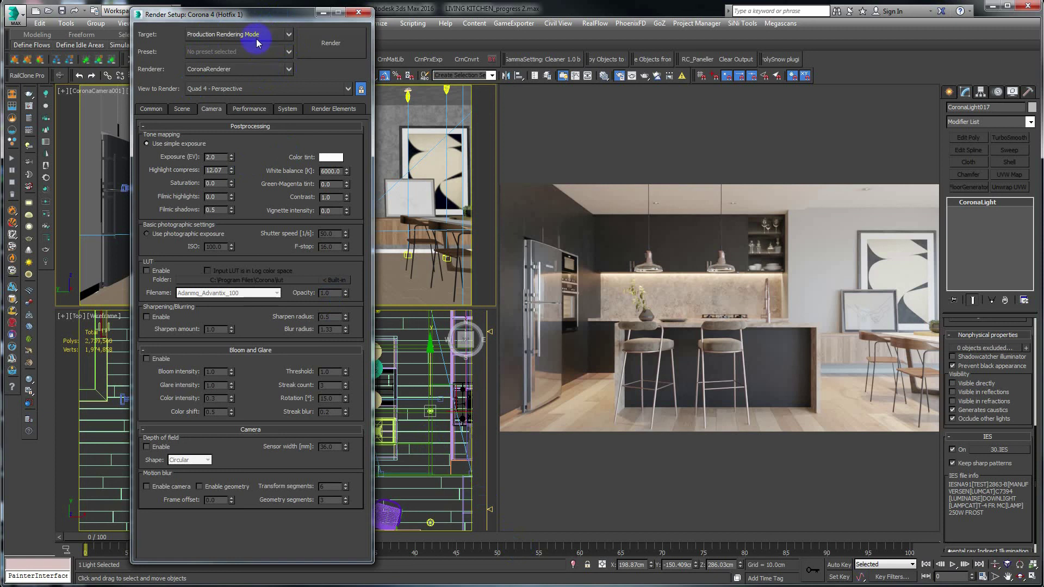
{"action": "left_click", "coordinate": [260, 14]}
{"action": "left_click_drag", "start_coordinate": [259, 15], "coordinate": [242, 20]}
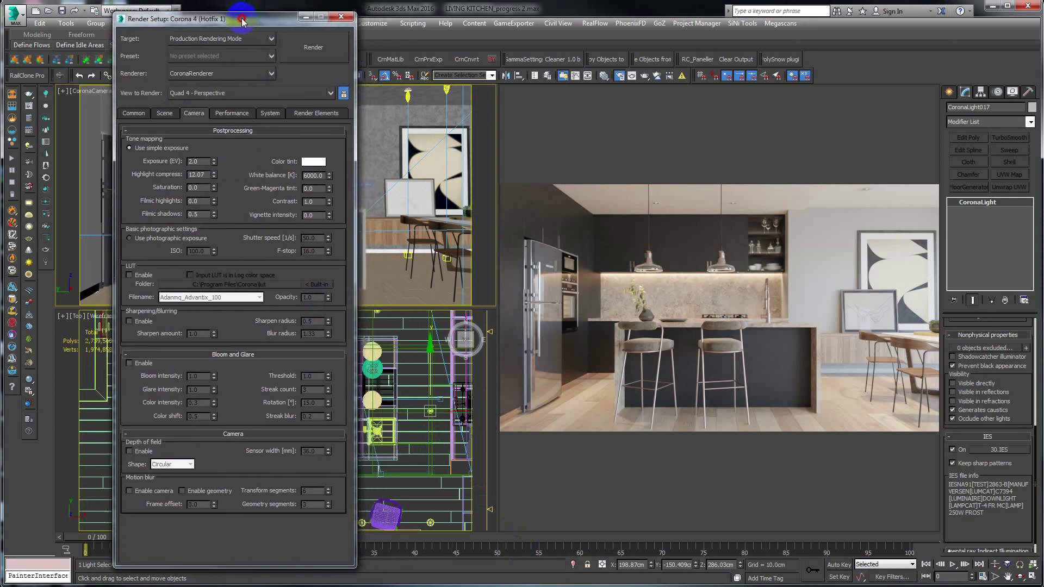
{"action": "left_click", "coordinate": [340, 17]}
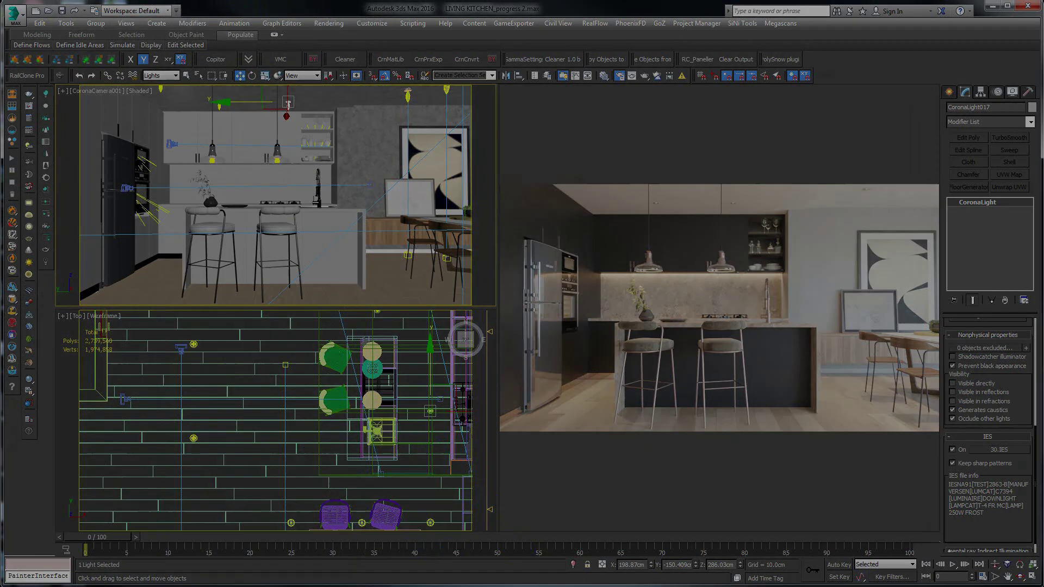